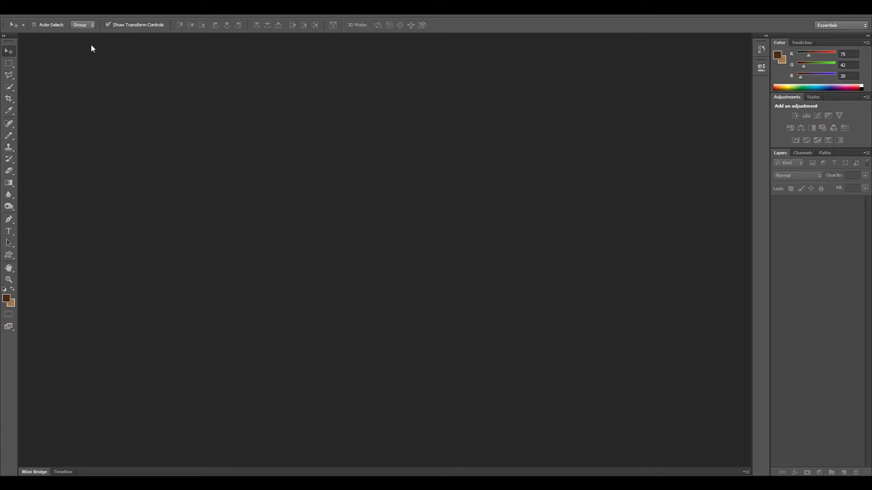
Create a new 512 × 512 px document, Untitled-1, with a transparent background.
{"action": "key", "text": "alt+f"}
{"action": "key", "text": "Return"}
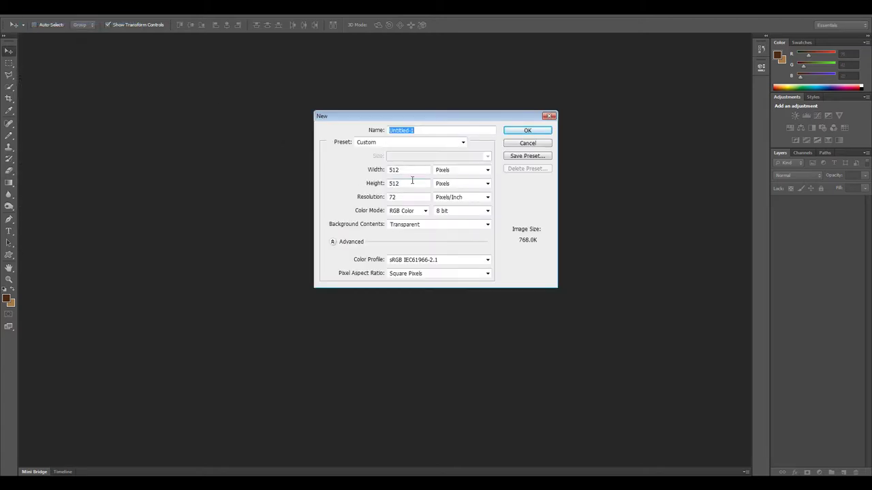
{"action": "left_click_drag", "start_coordinate": [426, 116], "coordinate": [428, 107]}
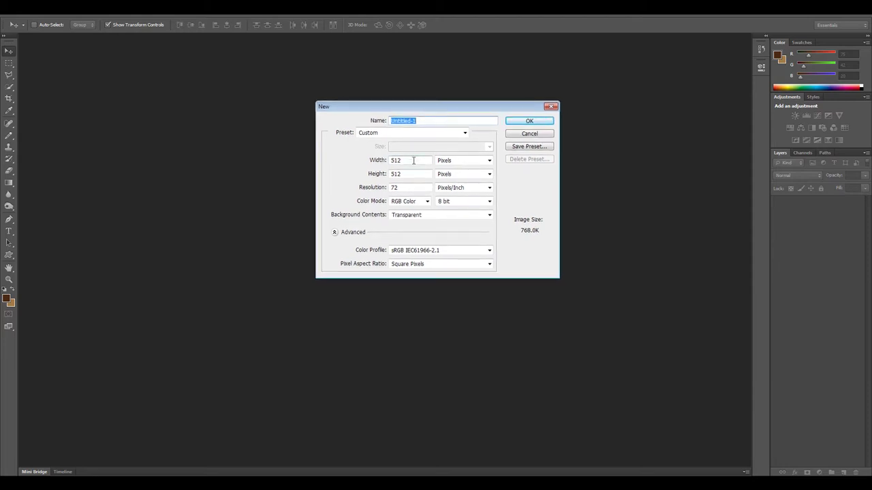
{"action": "left_click", "coordinate": [525, 122]}
{"action": "left_click", "coordinate": [532, 122]}
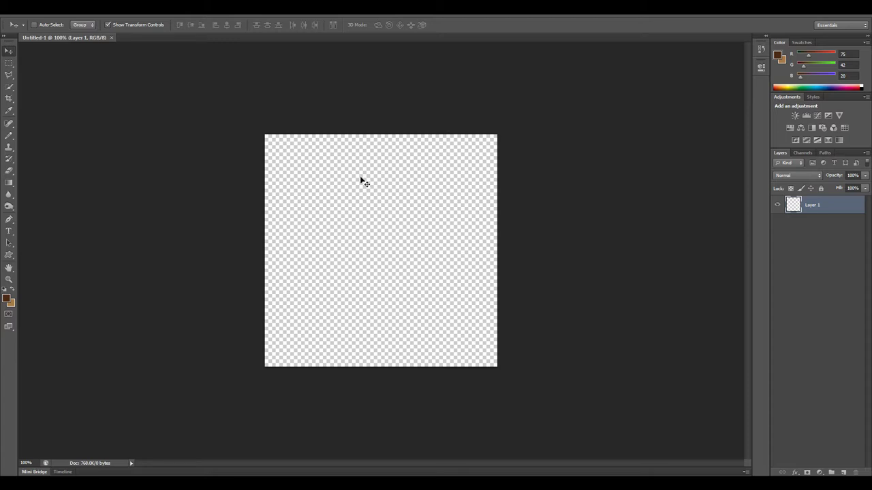
Set the foreground and background colours to dark brown and tan.
{"action": "left_click", "coordinate": [8, 300]}
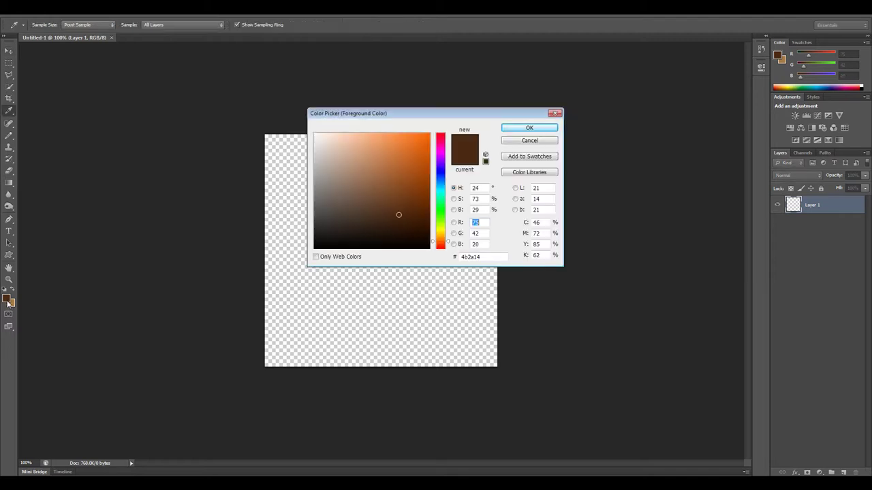
{"action": "left_click", "coordinate": [553, 115]}
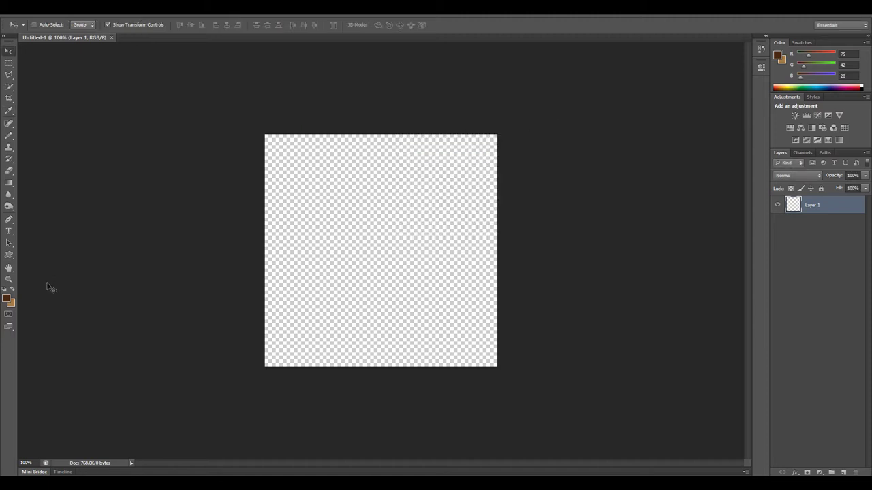
{"action": "left_click", "coordinate": [13, 291]}
{"action": "left_click", "coordinate": [11, 299]}
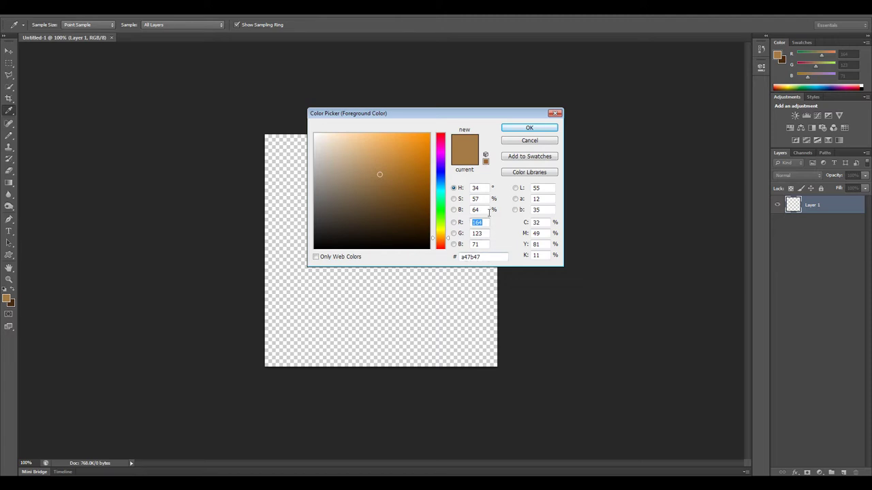
{"action": "left_click", "coordinate": [530, 133]}
Fill Layer 1 with a vertical gradient, dark brown at top fading to tan at bottom.
{"action": "key", "text": "g"}
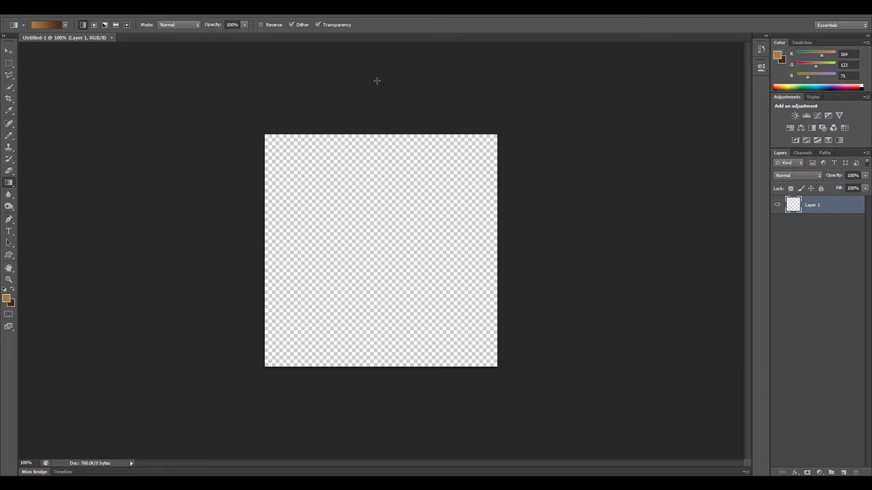
{"action": "left_click_drag", "start_coordinate": [381, 75], "coordinate": [384, 422]}
{"action": "key", "text": "ctrl+z"}
{"action": "key", "text": "x"}
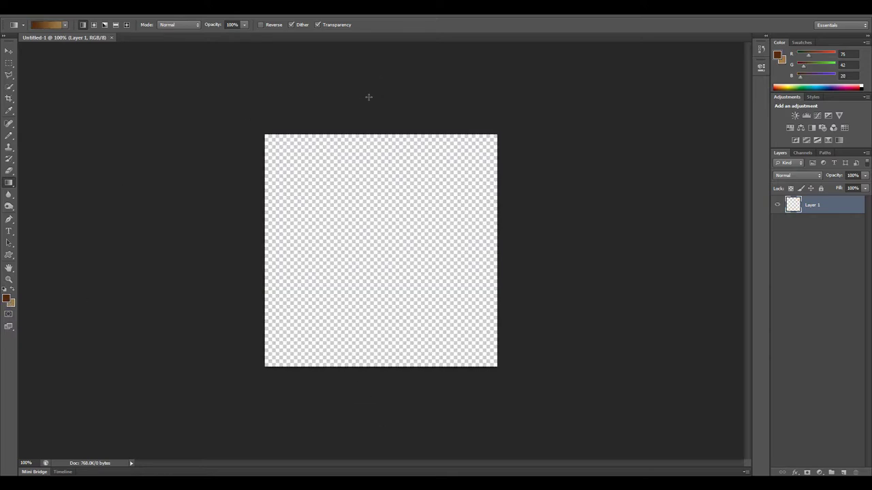
{"action": "left_click_drag", "start_coordinate": [381, 77], "coordinate": [381, 469]}
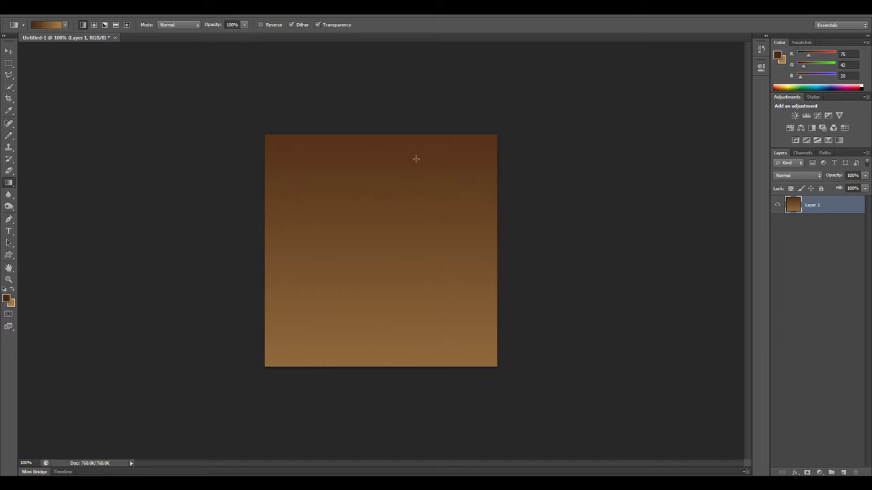
Preview Stained Glass in the Filter Gallery at Cell Size 30, Border Thickness 20, with light intensity raised.
{"action": "left_click", "coordinate": [149, 7]}
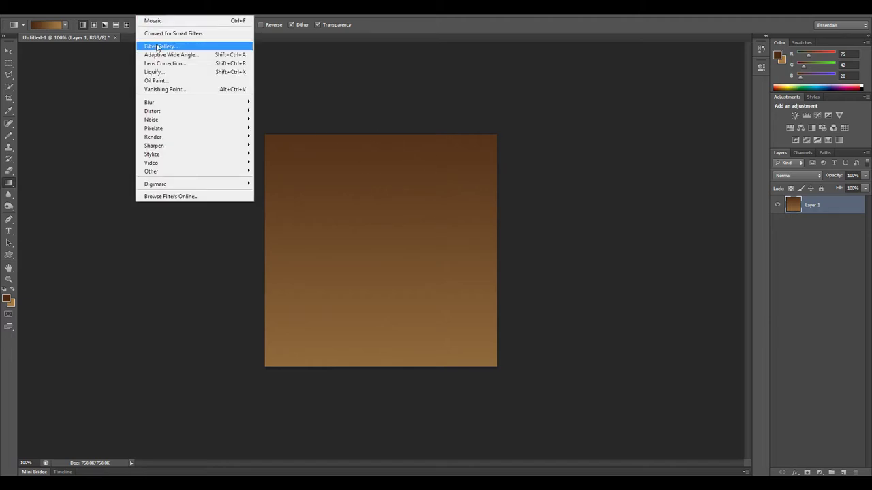
{"action": "left_click", "coordinate": [157, 46]}
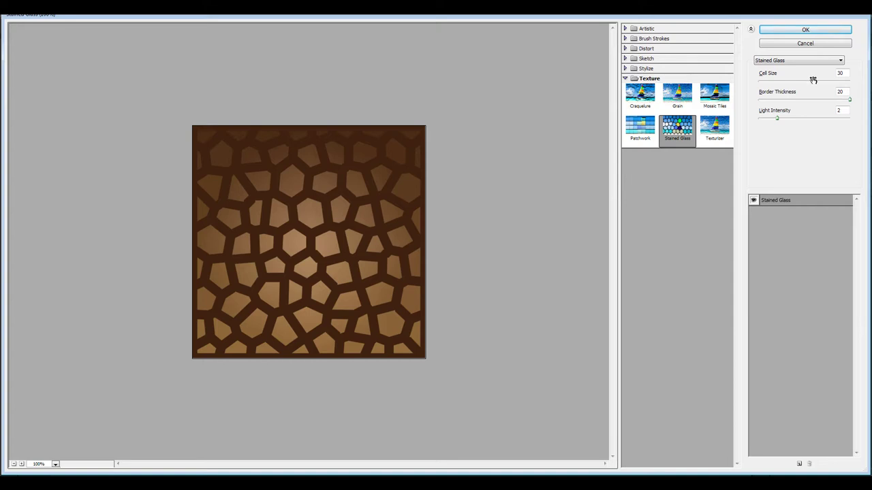
{"action": "mouse_move", "coordinate": [777, 118]}
{"action": "left_mouse_down"}
{"action": "mouse_move", "coordinate": [844, 117]}
{"action": "mouse_move", "coordinate": [837, 127]}
{"action": "mouse_move", "coordinate": [787, 129]}
{"action": "left_mouse_up"}
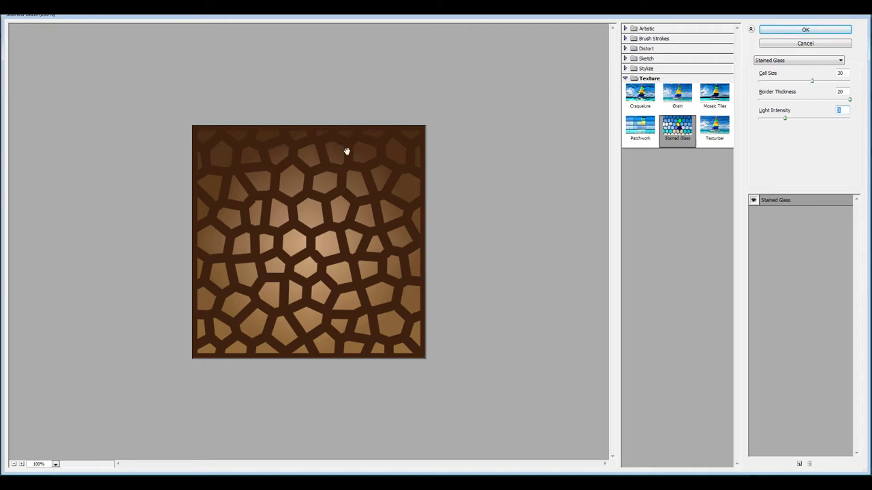
Apply the Stained Glass texture to the gradient layer.
{"action": "left_click", "coordinate": [815, 31]}
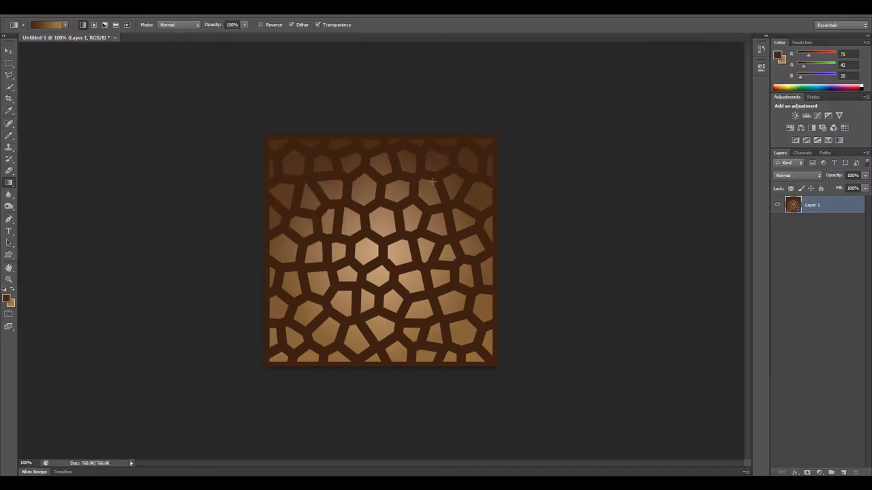
{"action": "left_click", "coordinate": [144, 8]}
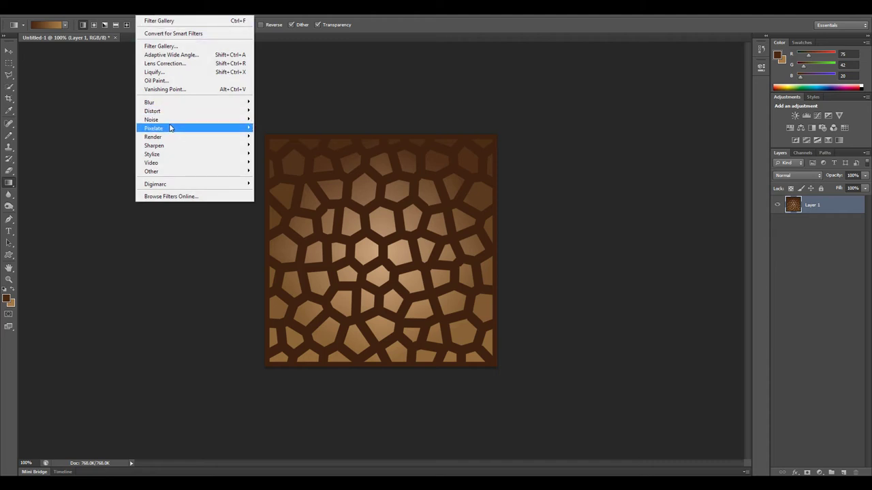
{"action": "mouse_move", "coordinate": [155, 128]}
{"action": "left_click", "coordinate": [99, 171]}
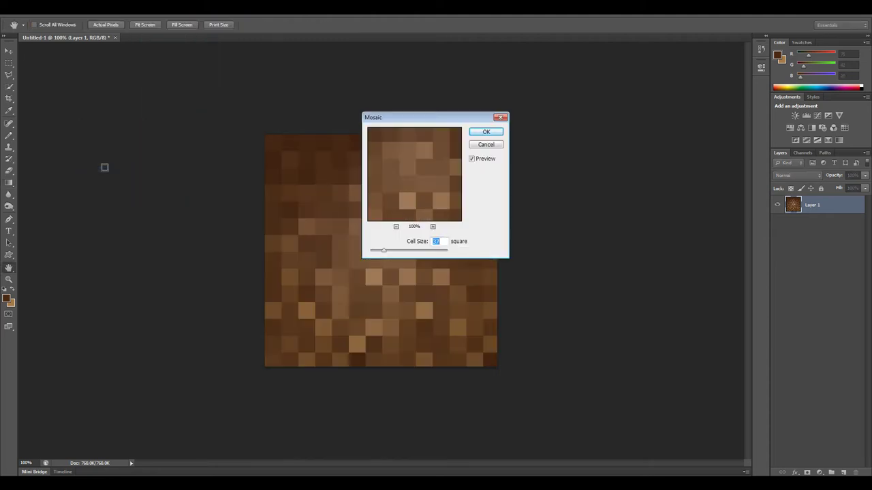
{"action": "left_click_drag", "start_coordinate": [432, 120], "coordinate": [594, 115]}
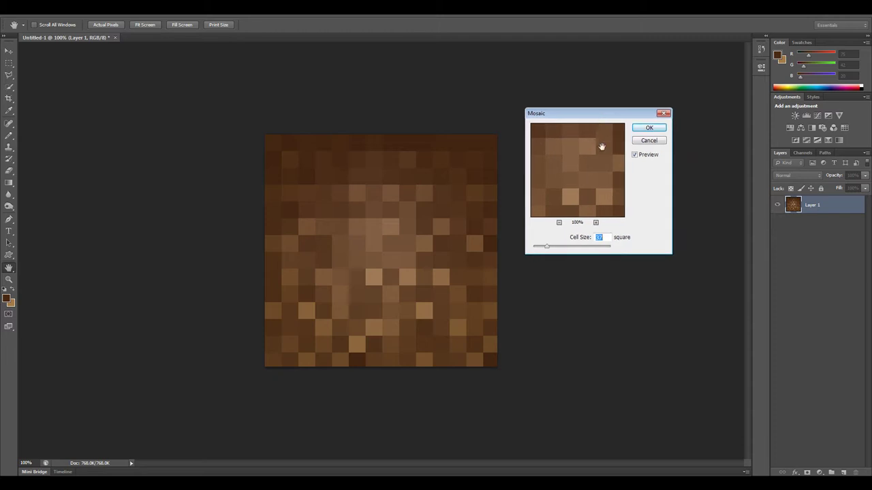
Apply Filter > Pixelate > Mosaic with a square Cell Size of 37.
{"action": "left_click", "coordinate": [608, 237]}
{"action": "key", "text": "BackSpace"}
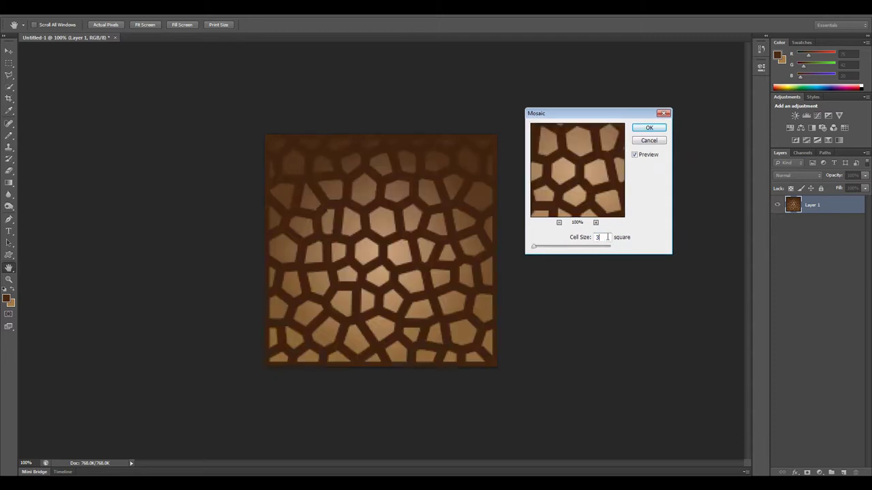
{"action": "type", "text": "0"}
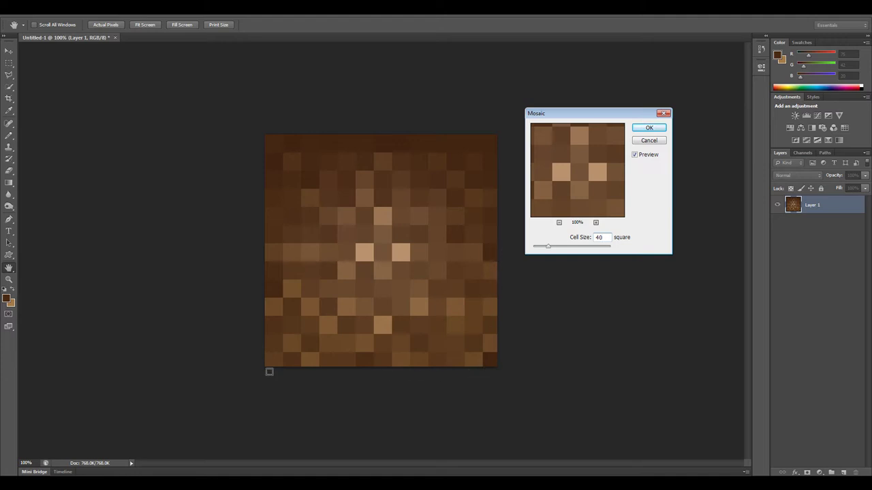
{"action": "key", "text": "BackSpace"}
{"action": "type", "text": "2"}
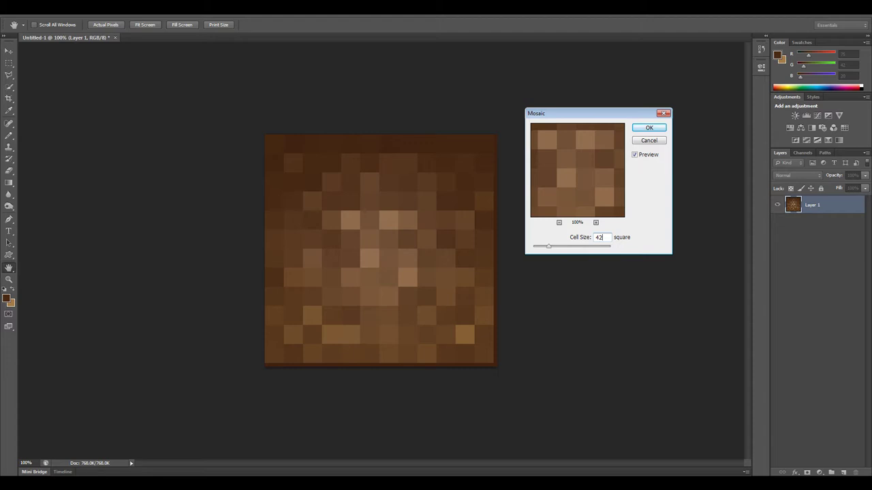
{"action": "key", "text": "BackSpace"}
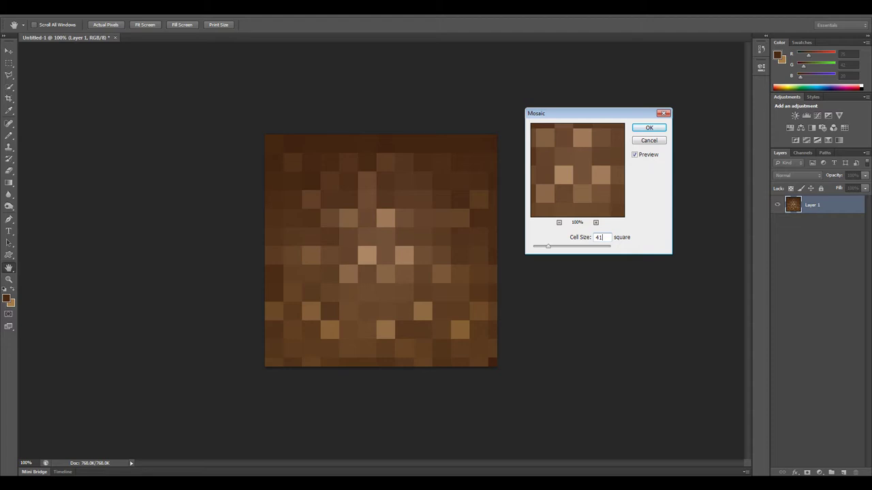
{"action": "key", "text": "BackSpace"}
{"action": "type", "text": "39"}
{"action": "key", "text": "BackSpace"}
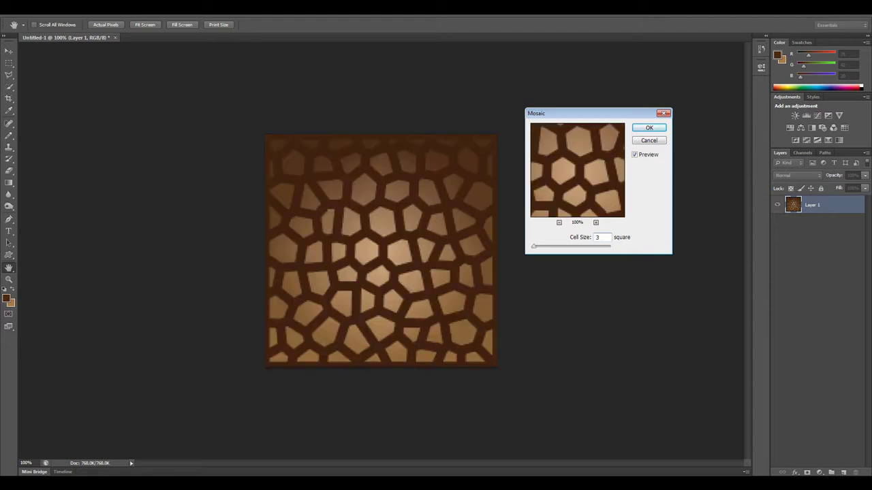
{"action": "type", "text": "7"}
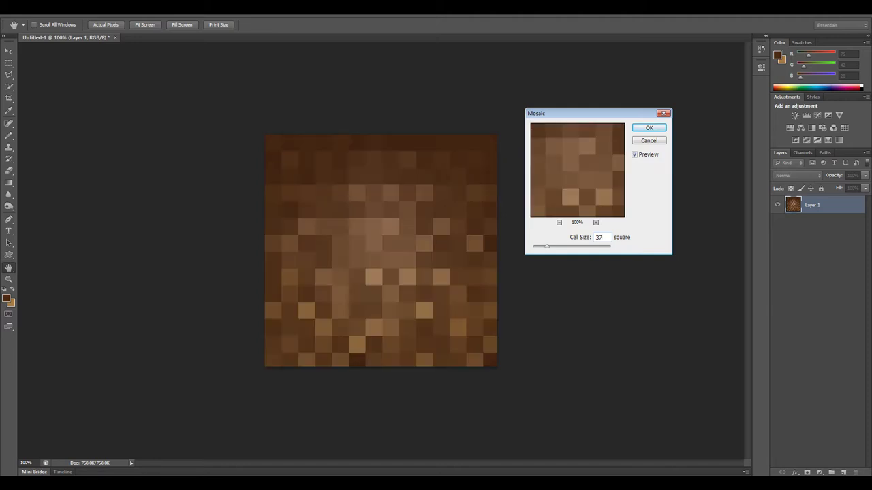
{"action": "left_click", "coordinate": [649, 128]}
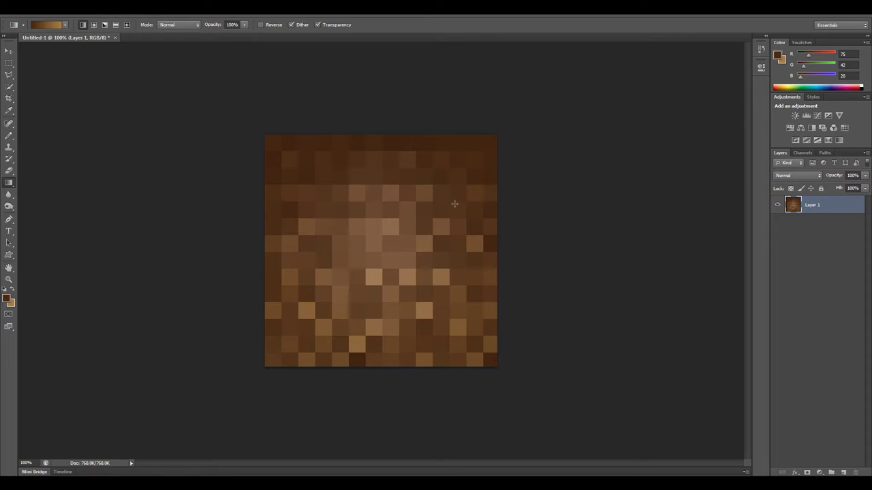
Zoom in on the top-left corner and marquee-select the top rows of mosaic blocks.
{"action": "key", "text": "z"}
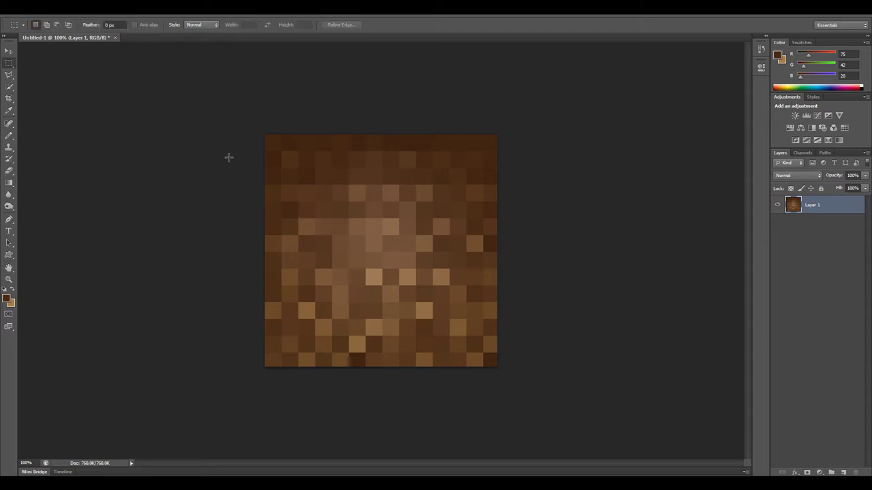
{"action": "left_click_drag", "start_coordinate": [227, 157], "coordinate": [271, 175]}
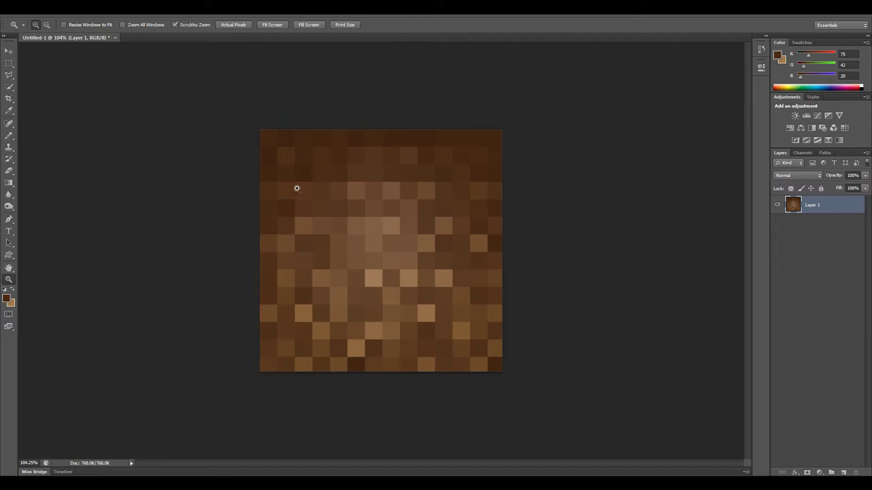
{"action": "key", "text": "m"}
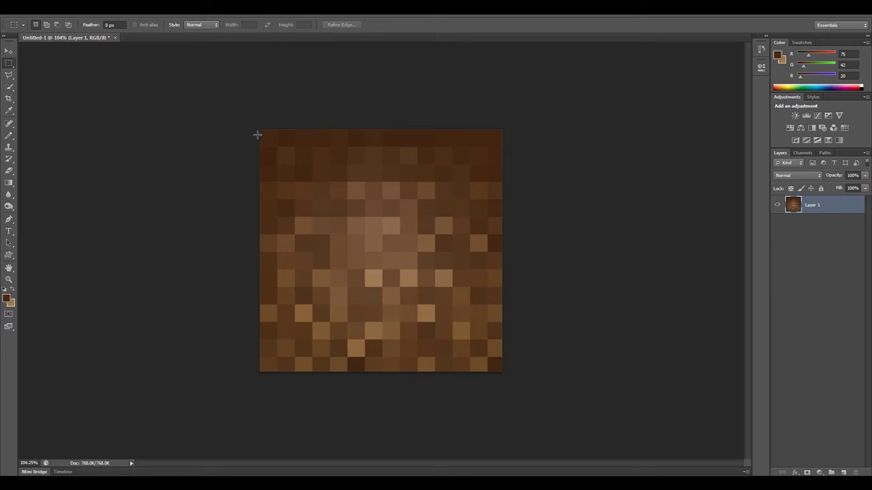
{"action": "key", "text": "z"}
{"action": "left_click_drag", "start_coordinate": [259, 130], "coordinate": [315, 192]}
{"action": "key", "text": "m"}
{"action": "left_click_drag", "start_coordinate": [265, 112], "coordinate": [647, 374]}
{"action": "key", "text": "z"}
{"action": "left_click", "coordinate": [520, 365], "text": "alt"}
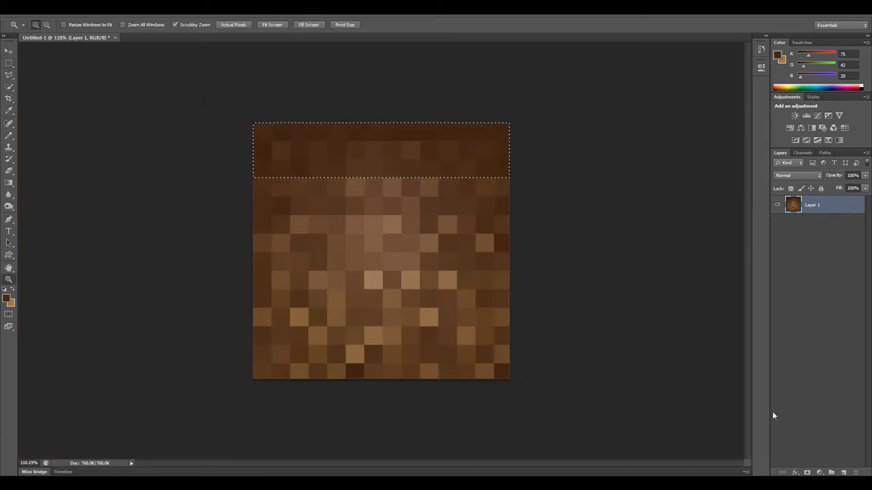
Add a Hue/Saturation adjustment layer on the selection with Hue +62 and Saturation +45.
{"action": "left_click", "coordinate": [819, 472]}
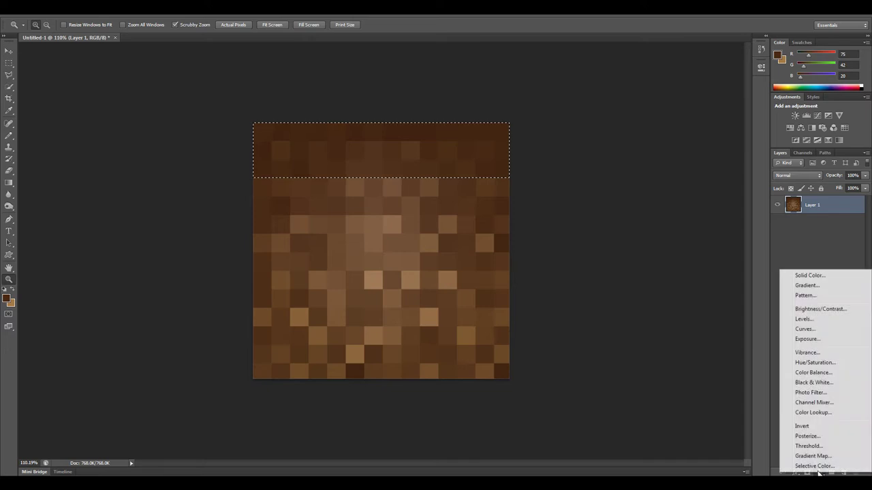
{"action": "left_click", "coordinate": [814, 362]}
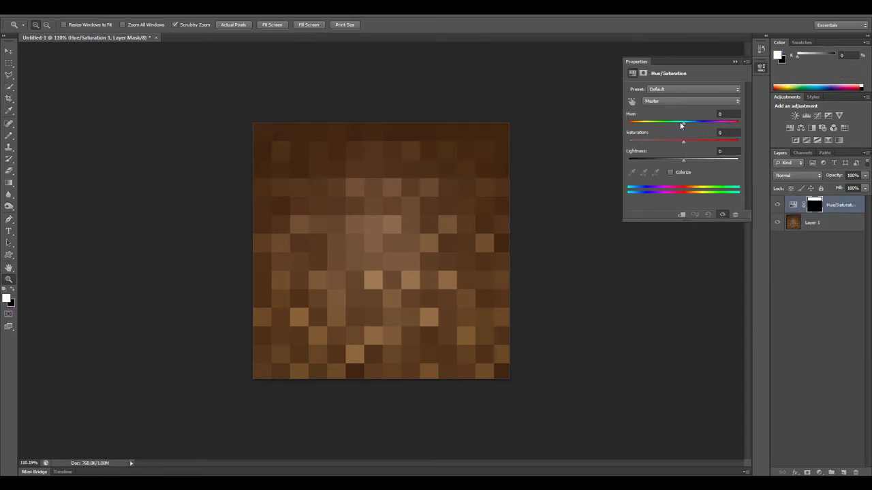
{"action": "left_click_drag", "start_coordinate": [683, 123], "coordinate": [706, 145]}
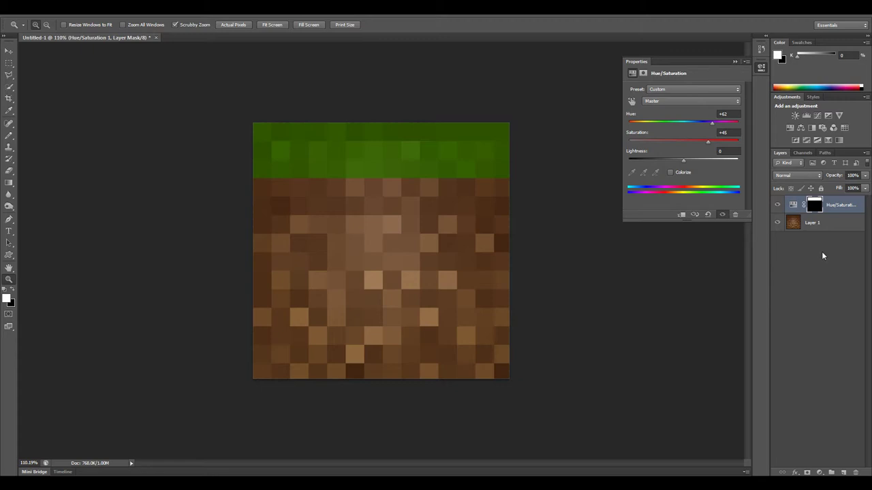
Zoom to 275% and load the Square Brushes set for a square 37 px tip.
{"action": "mouse_move", "coordinate": [339, 182]}
{"action": "left_mouse_down"}
{"action": "mouse_move", "coordinate": [363, 191]}
{"action": "mouse_move", "coordinate": [352, 192]}
{"action": "mouse_move", "coordinate": [340, 171]}
{"action": "left_mouse_up"}
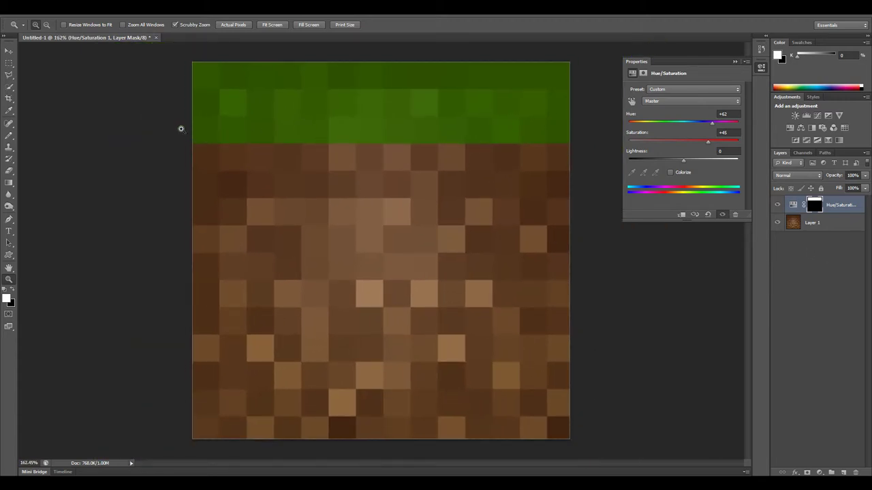
{"action": "left_click_drag", "start_coordinate": [180, 129], "coordinate": [203, 151]}
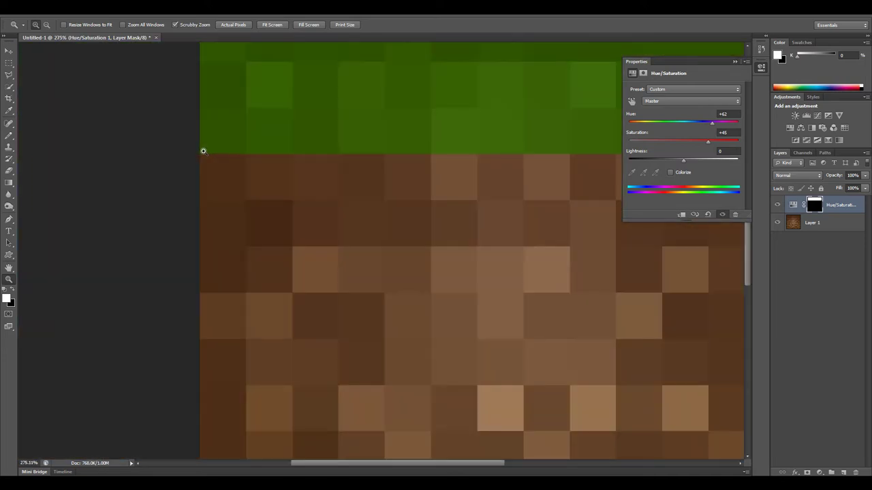
{"action": "key", "text": "b"}
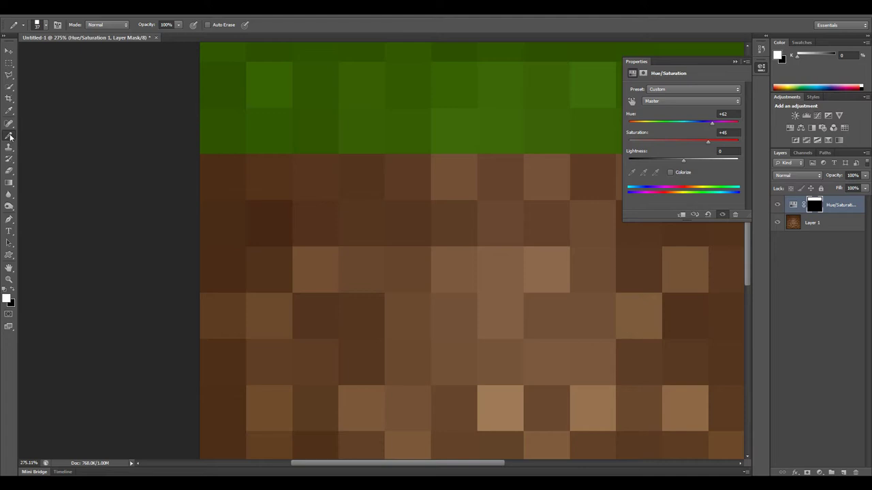
{"action": "left_click", "coordinate": [46, 25]}
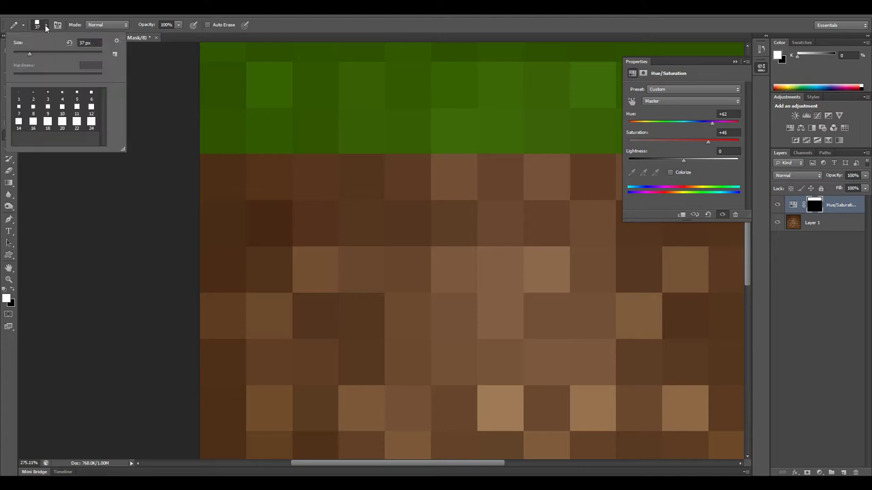
{"action": "left_click", "coordinate": [117, 41]}
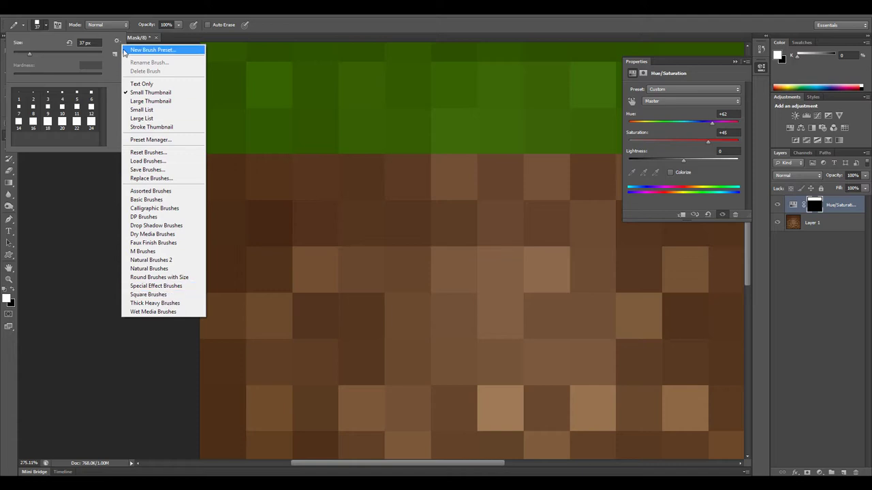
{"action": "left_click", "coordinate": [116, 83]}
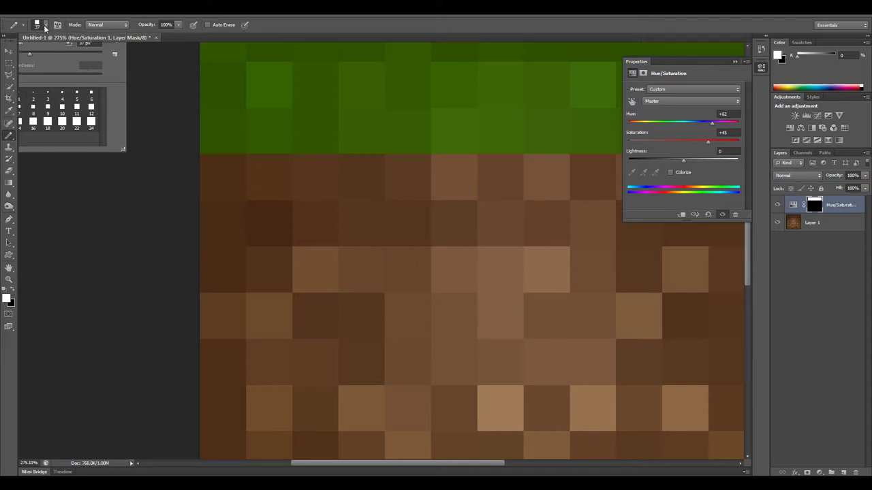
{"action": "left_click", "coordinate": [45, 26]}
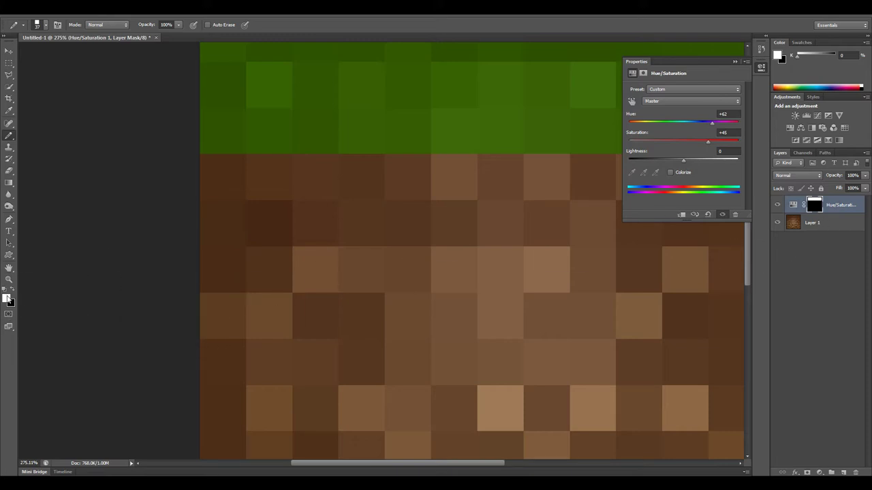
On the mask, turn the top-left dirt tile green and one grass tile brown.
{"action": "left_click", "coordinate": [13, 291]}
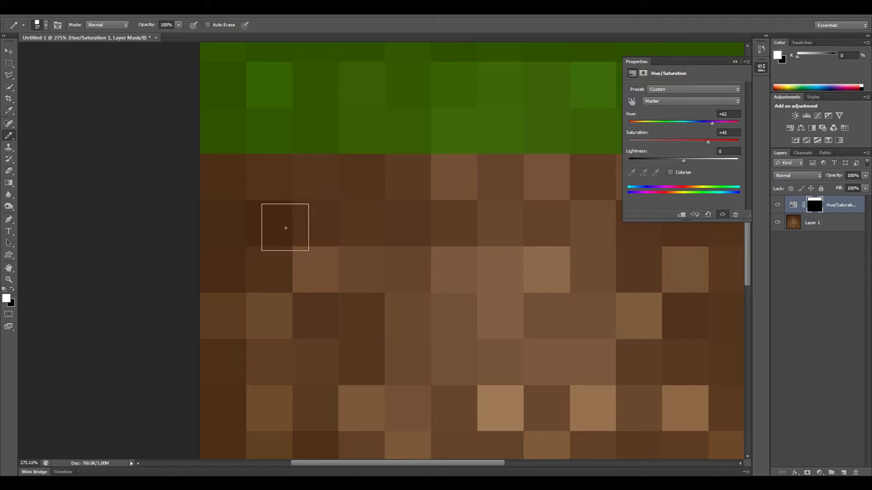
{"action": "key", "text": "x"}
{"action": "left_click", "coordinate": [224, 178]}
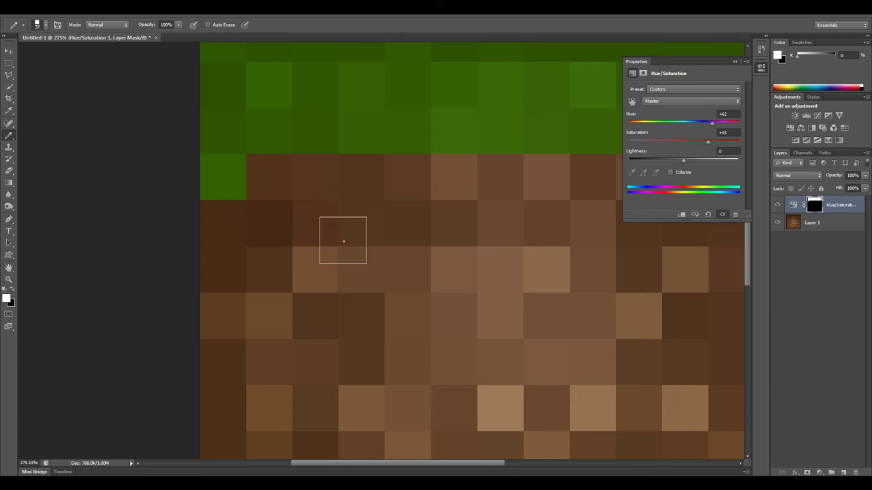
{"action": "key", "text": "x"}
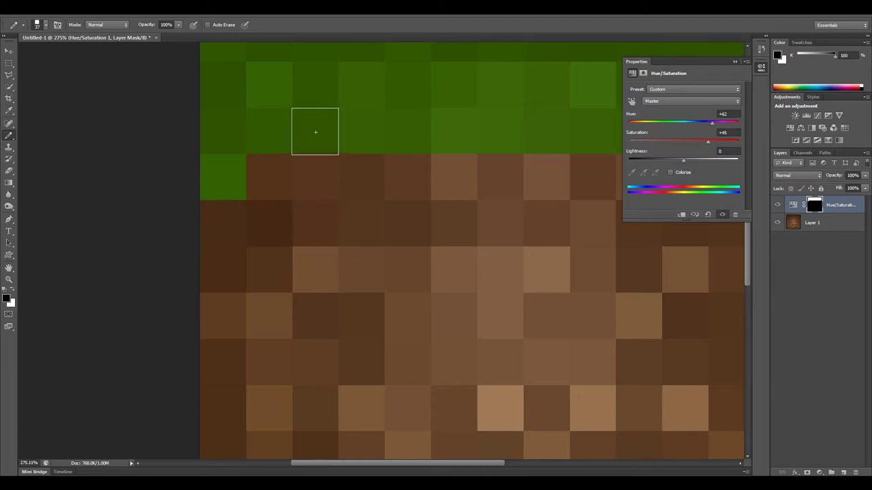
{"action": "left_click", "coordinate": [315, 131]}
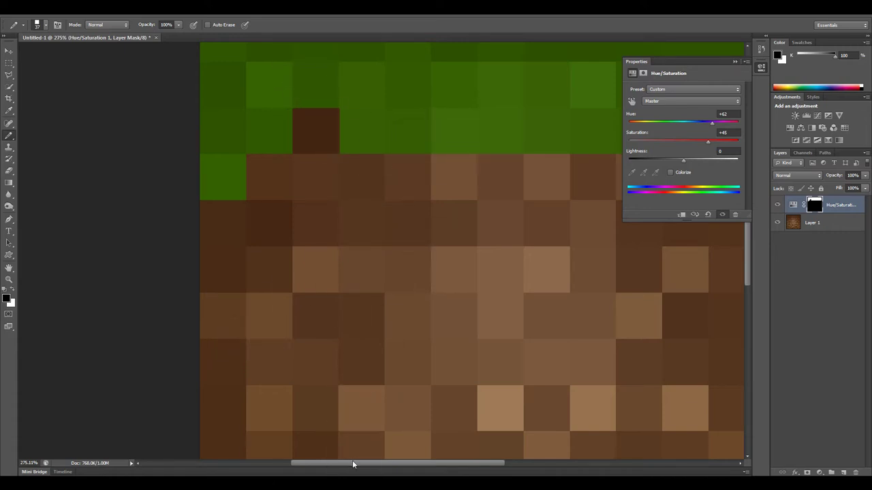
{"action": "left_click_drag", "start_coordinate": [355, 464], "coordinate": [393, 470]}
Extend grass onto another dirt tile and push a brown notch up into the grass.
{"action": "key", "text": "x"}
{"action": "left_click", "coordinate": [234, 176]}
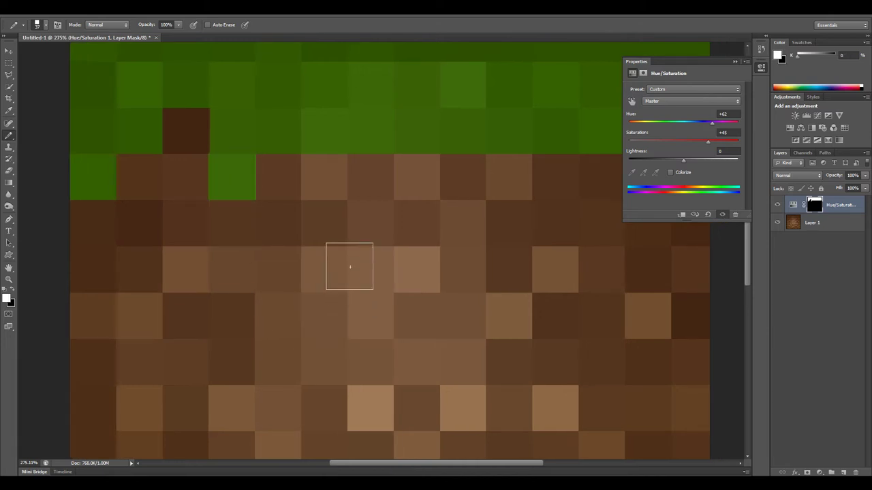
{"action": "key", "text": "x"}
{"action": "left_click", "coordinate": [323, 131]}
{"action": "left_click", "coordinate": [325, 85]}
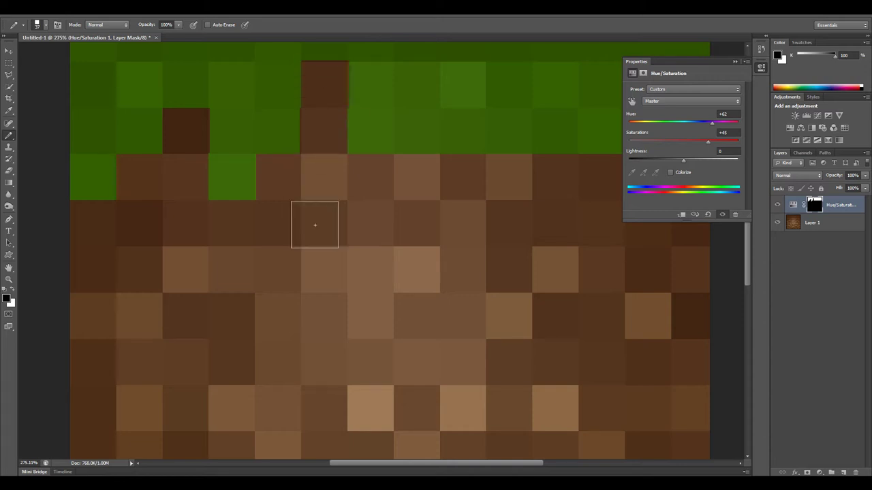
{"action": "scroll", "coordinate": [363, 178], "scroll_direction": "up", "scroll_amount": 3}
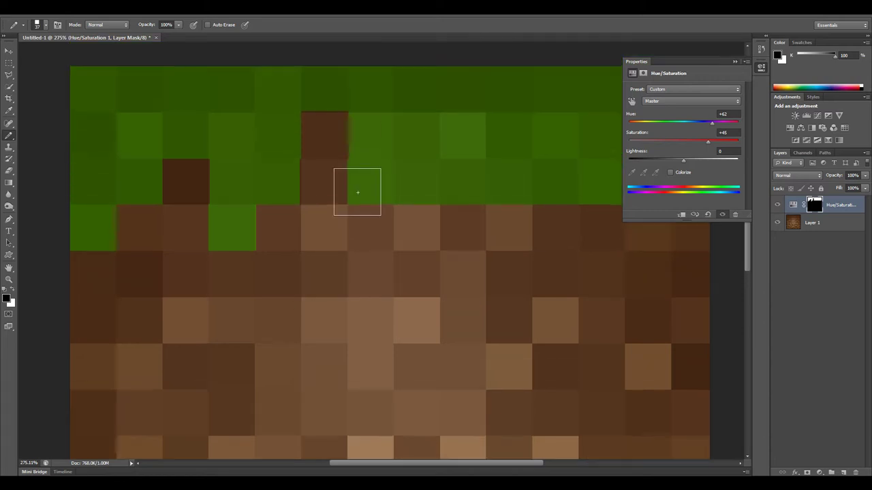
{"action": "scroll", "coordinate": [357, 185], "scroll_direction": "down", "scroll_amount": 2}
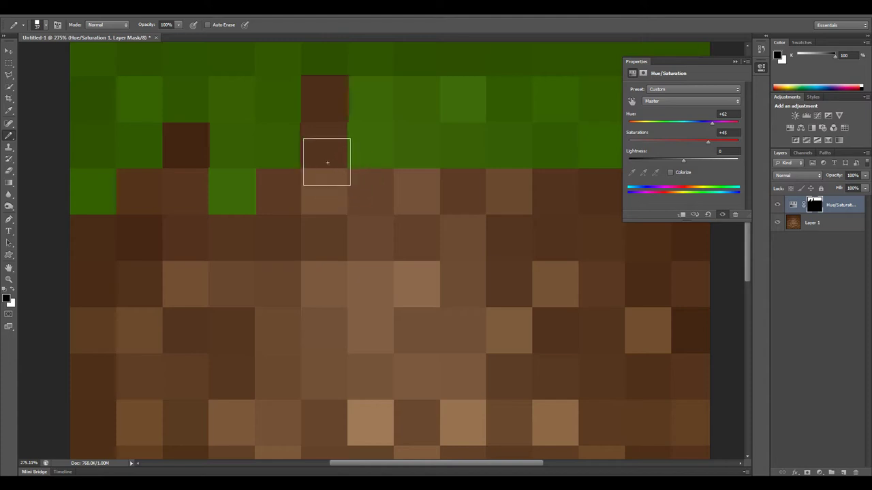
{"action": "left_click", "coordinate": [327, 145]}
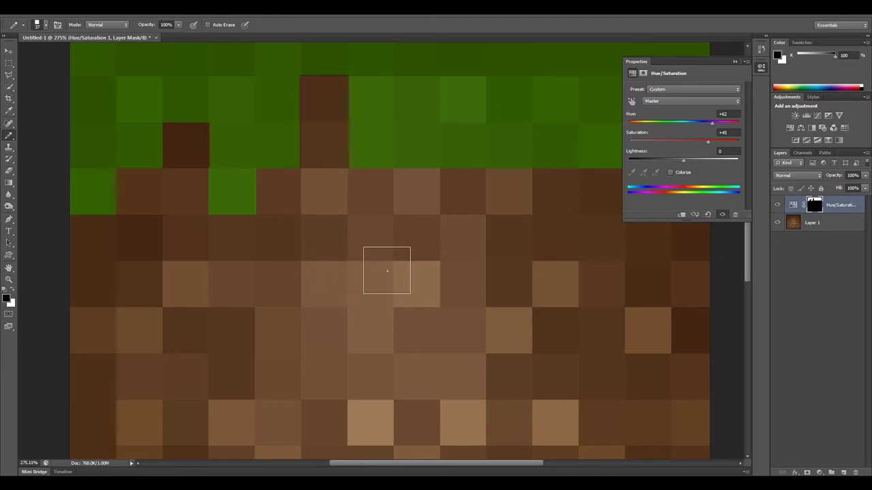
Turn several dirt tiles below the edge green, then paint two edge grass tiles brown.
{"action": "key", "text": "x"}
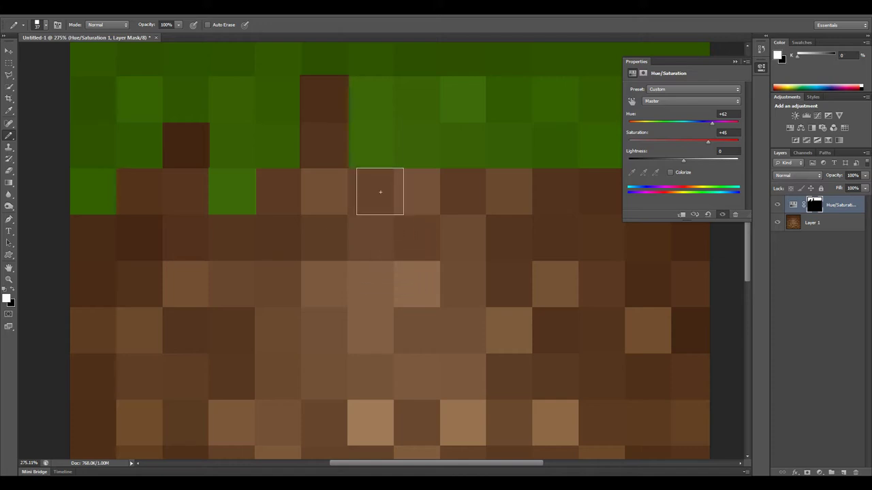
{"action": "left_click", "coordinate": [417, 191]}
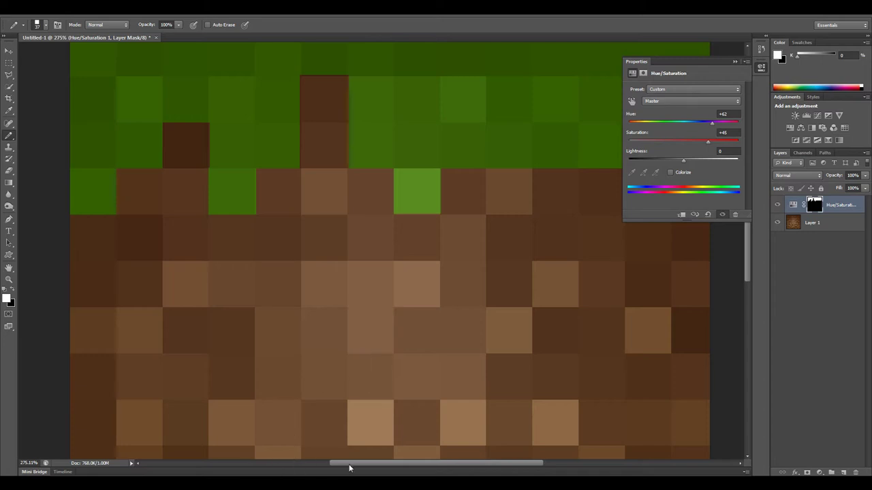
{"action": "mouse_move", "coordinate": [349, 468]}
{"action": "left_mouse_down"}
{"action": "mouse_move", "coordinate": [420, 470]}
{"action": "mouse_move", "coordinate": [354, 468]}
{"action": "left_mouse_up"}
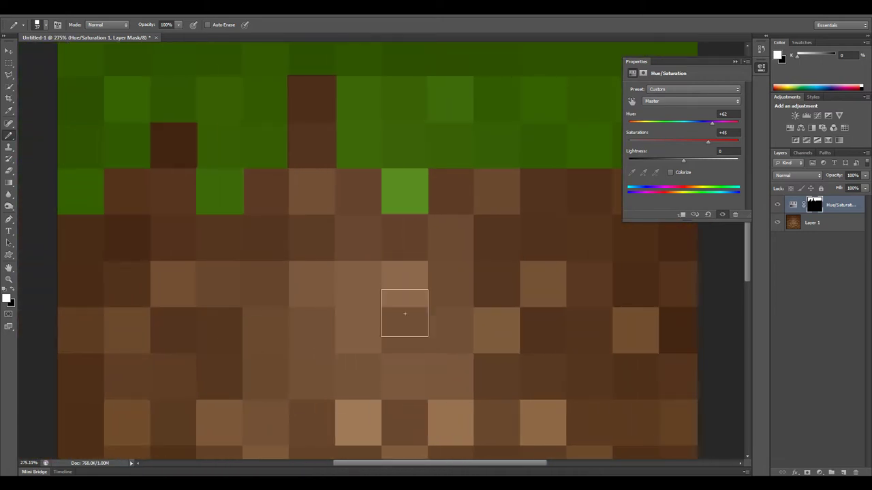
{"action": "left_click_drag", "start_coordinate": [423, 470], "coordinate": [469, 469]}
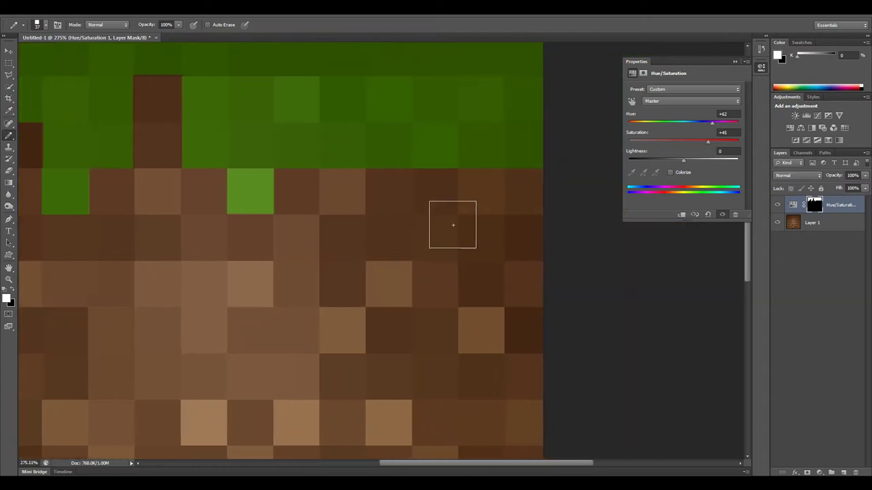
{"action": "left_click", "coordinate": [437, 195]}
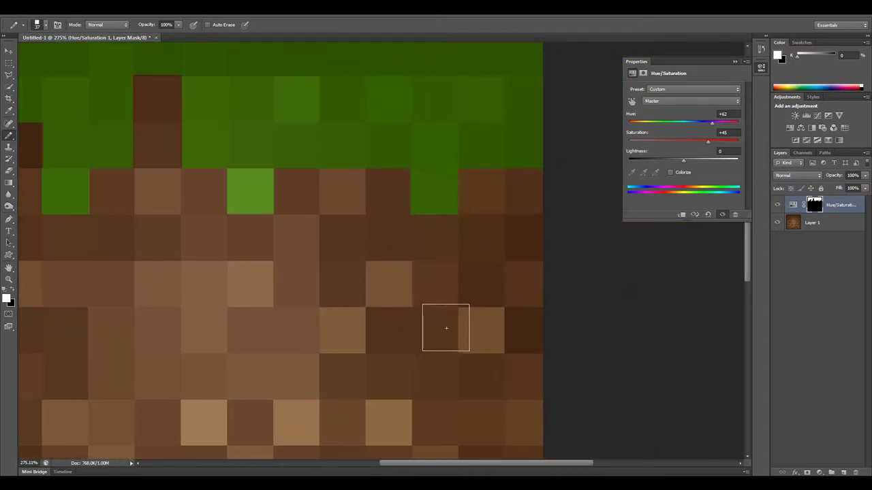
{"action": "left_click", "coordinate": [249, 285]}
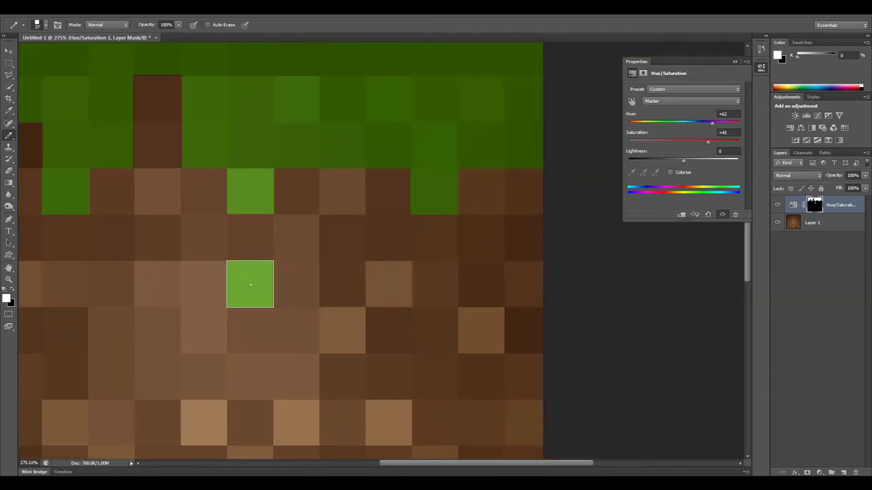
{"action": "key", "text": "ctrl+z"}
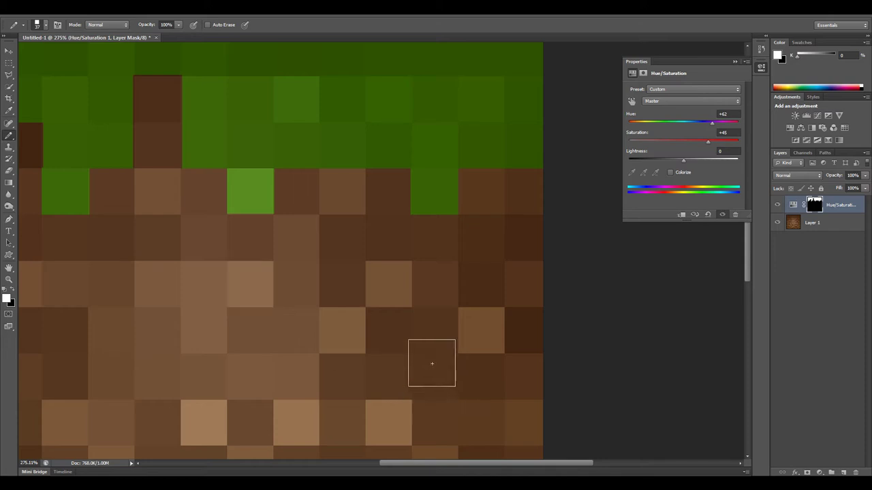
{"action": "left_click", "coordinate": [528, 192]}
{"action": "key", "text": "x"}
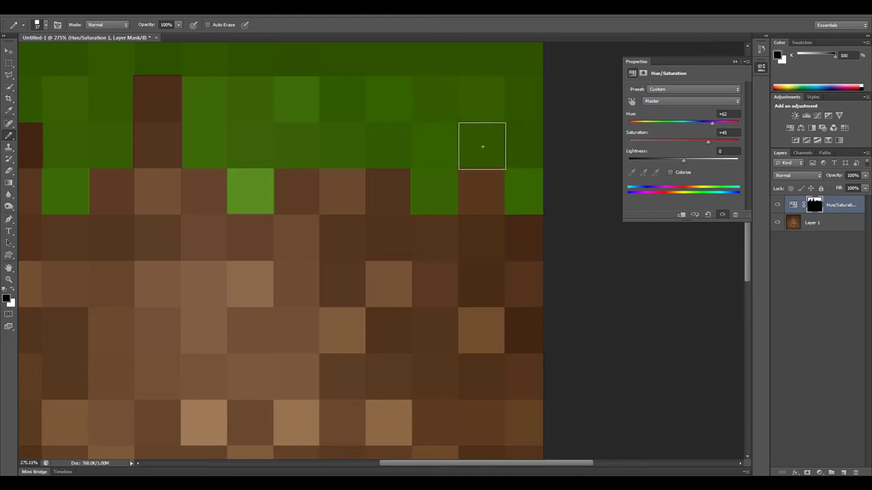
{"action": "left_click", "coordinate": [481, 152]}
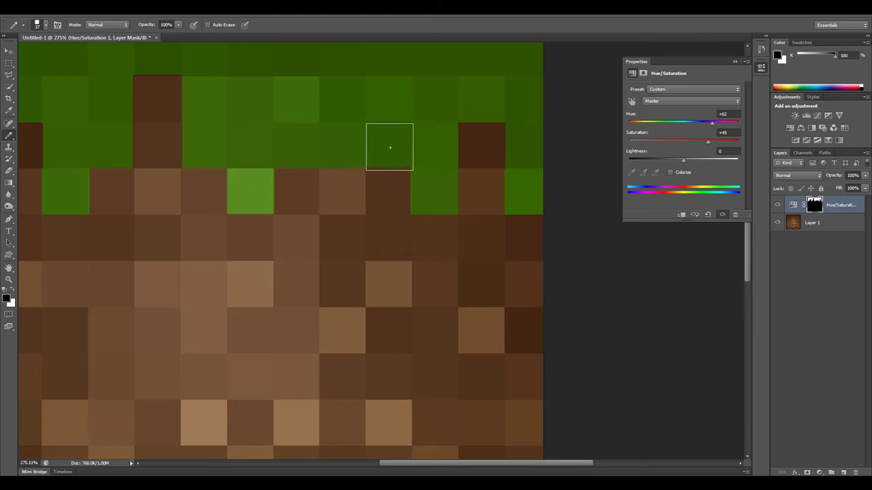
{"action": "left_click", "coordinate": [389, 158]}
Touch up the Hue/Saturation mask along the grass edge, leaving one green tile dipping into the dirt.
{"action": "key", "text": "z"}
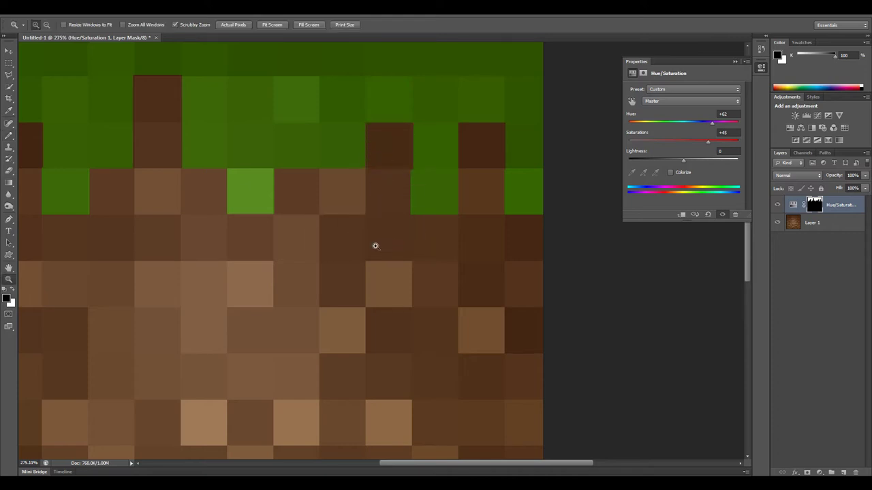
{"action": "left_click_drag", "start_coordinate": [375, 246], "coordinate": [317, 230]}
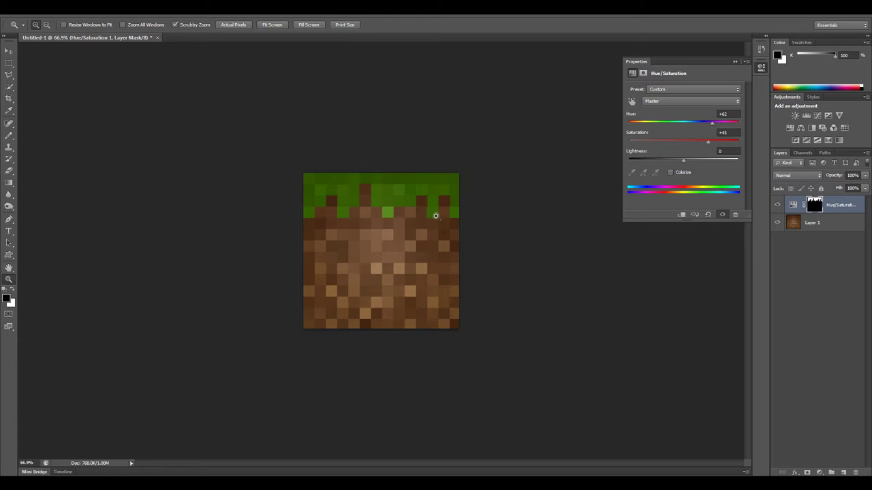
{"action": "left_click_drag", "start_coordinate": [437, 214], "coordinate": [508, 265]}
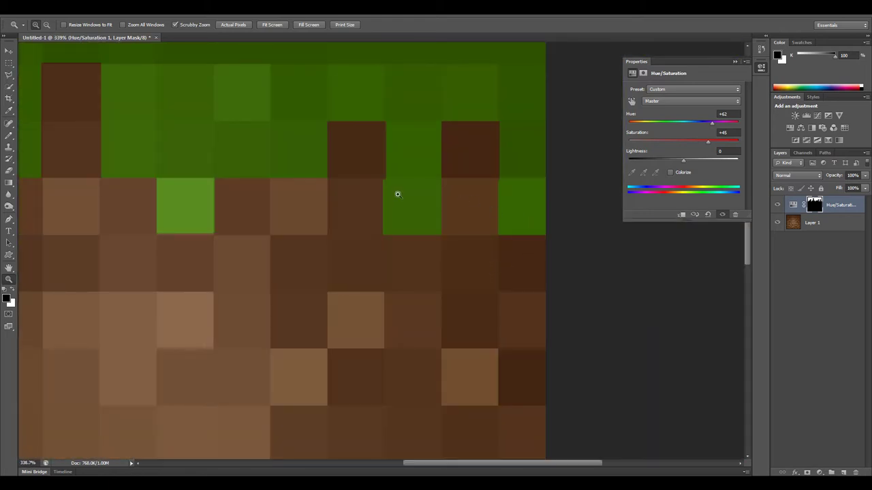
{"action": "key", "text": "b"}
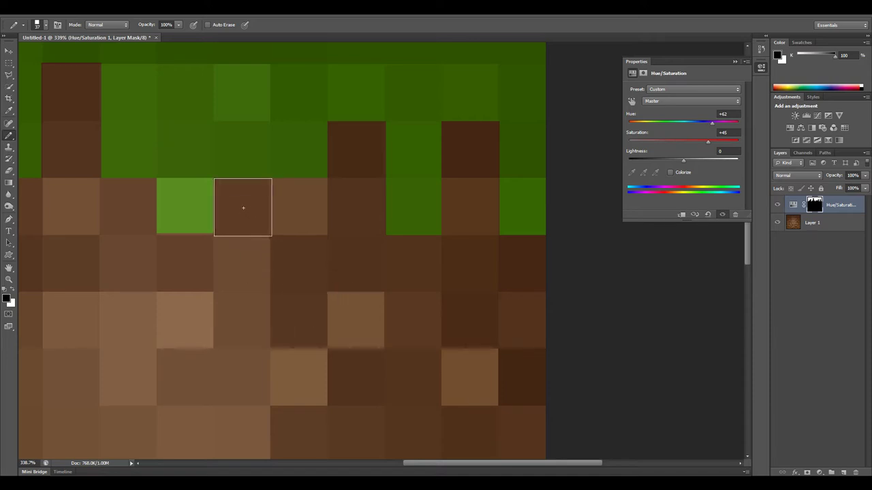
{"action": "key", "text": "z"}
{"action": "left_click_drag", "start_coordinate": [388, 270], "coordinate": [334, 268]}
{"action": "mouse_move", "coordinate": [419, 258]}
{"action": "left_mouse_down"}
{"action": "mouse_move", "coordinate": [389, 256]}
{"action": "mouse_move", "coordinate": [419, 255]}
{"action": "left_mouse_up"}
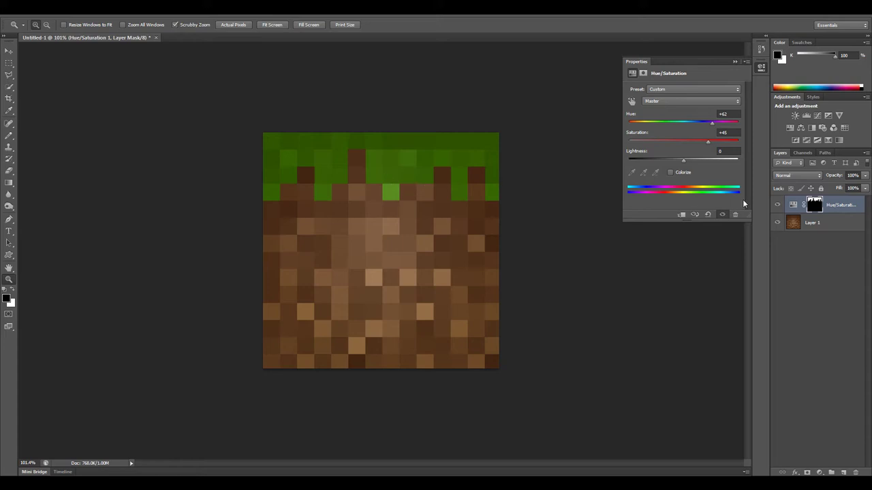
Load the grass mask as a selection and add Levels at 21, 1.18, 210.
{"action": "left_click", "coordinate": [815, 205], "text": "ctrl"}
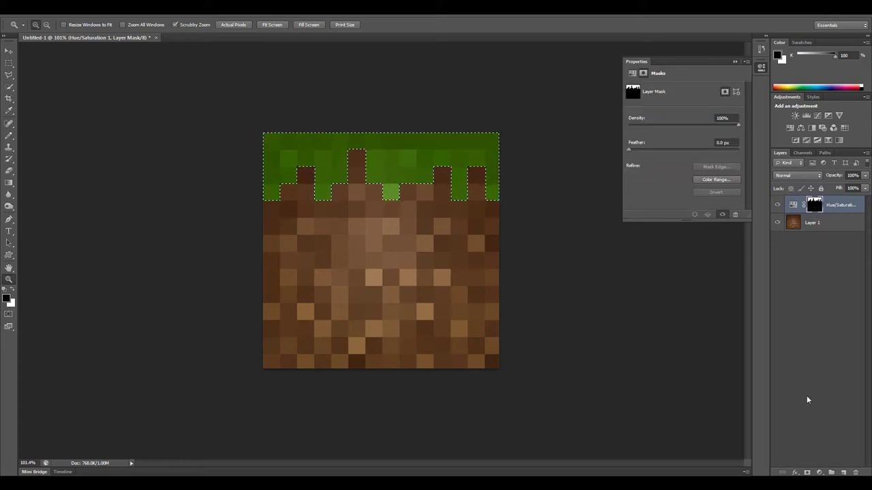
{"action": "left_click", "coordinate": [819, 472]}
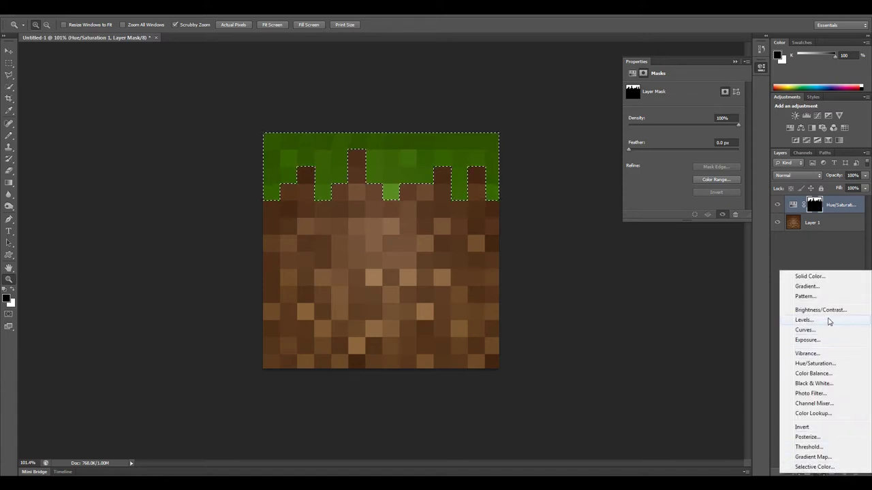
{"action": "left_click", "coordinate": [804, 320]}
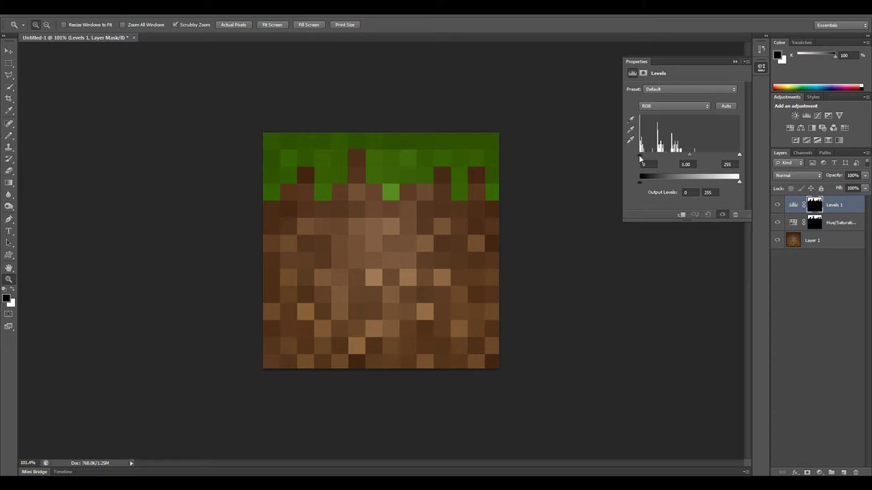
{"action": "left_click_drag", "start_coordinate": [740, 154], "coordinate": [687, 157]}
{"action": "left_click_drag", "start_coordinate": [729, 156], "coordinate": [724, 158]}
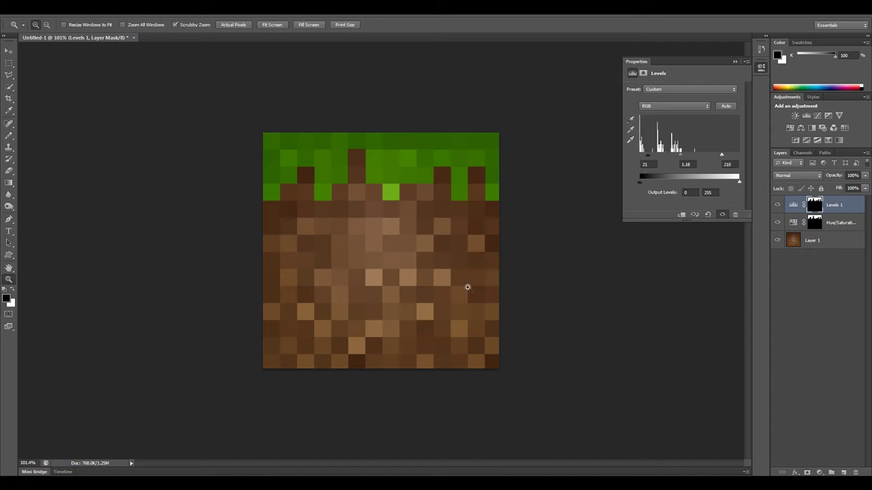
{"action": "left_click_drag", "start_coordinate": [467, 288], "coordinate": [423, 266]}
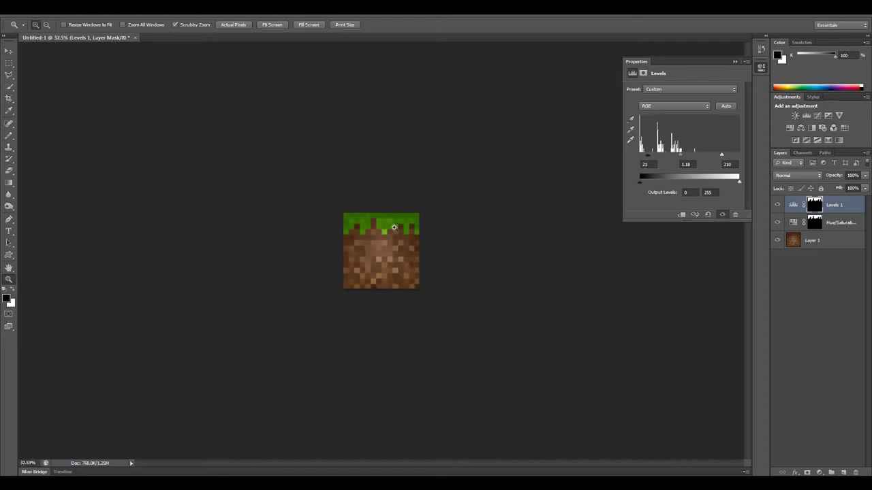
Create a layer group named 'side' and move the three tile layers into it.
{"action": "left_click", "coordinate": [831, 472]}
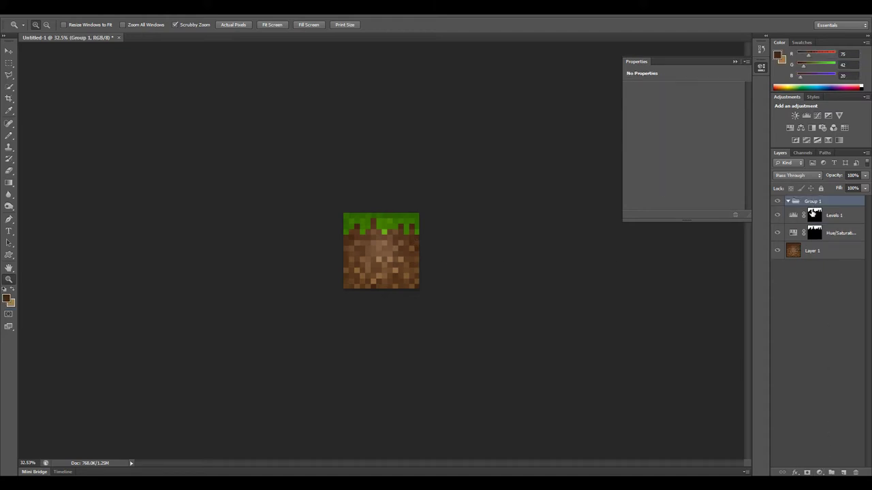
{"action": "double_click", "coordinate": [811, 203]}
{"action": "type", "text": "side"}
{"action": "key", "text": "Return"}
{"action": "left_click", "coordinate": [834, 254]}
{"action": "left_click", "coordinate": [846, 218], "text": "shift"}
{"action": "left_click_drag", "start_coordinate": [841, 229], "coordinate": [809, 202]}
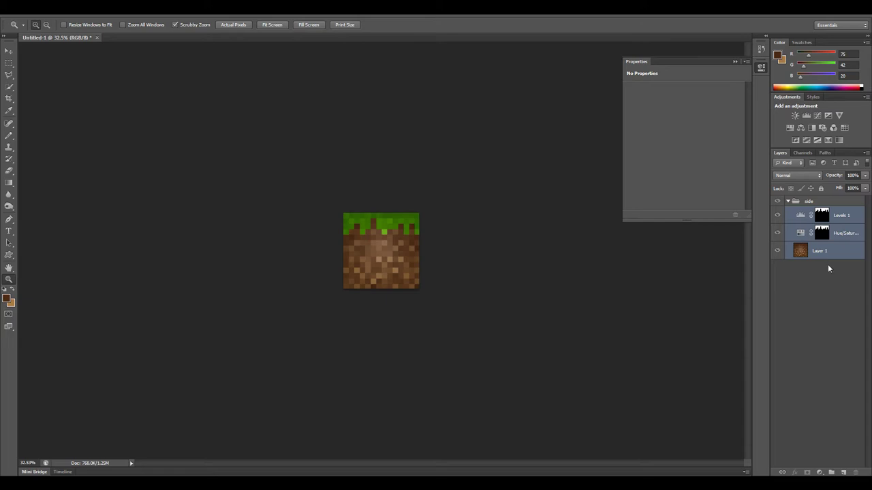
{"action": "left_click", "coordinate": [788, 202]}
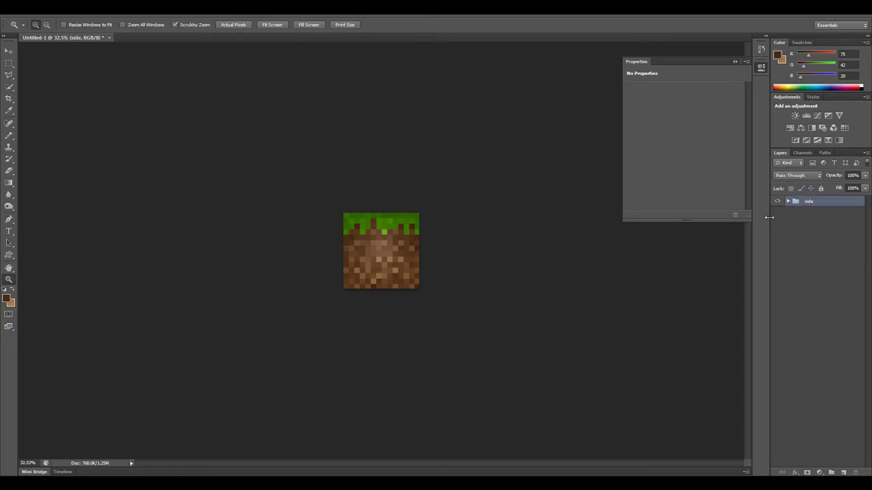
Duplicate the side group as 'other sides' and expand the side group.
{"action": "right_click", "coordinate": [810, 203]}
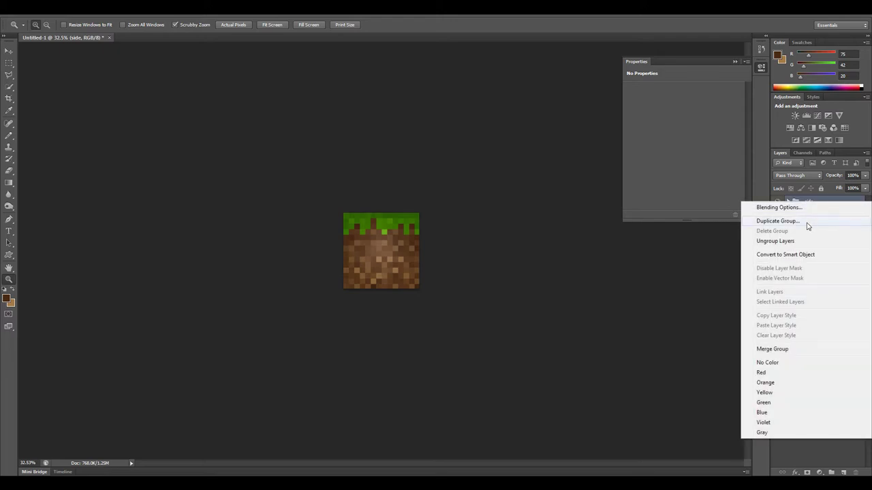
{"action": "left_click", "coordinate": [811, 221]}
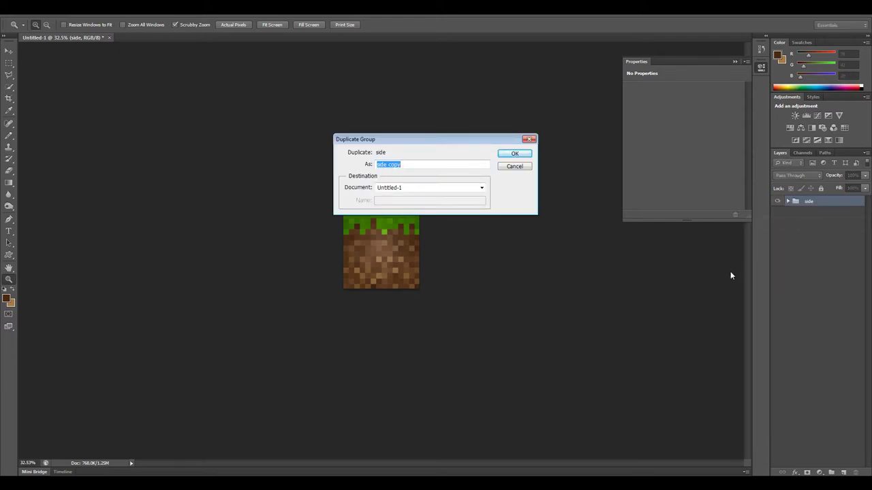
{"action": "type", "text": "other sides"}
{"action": "key", "text": "Return"}
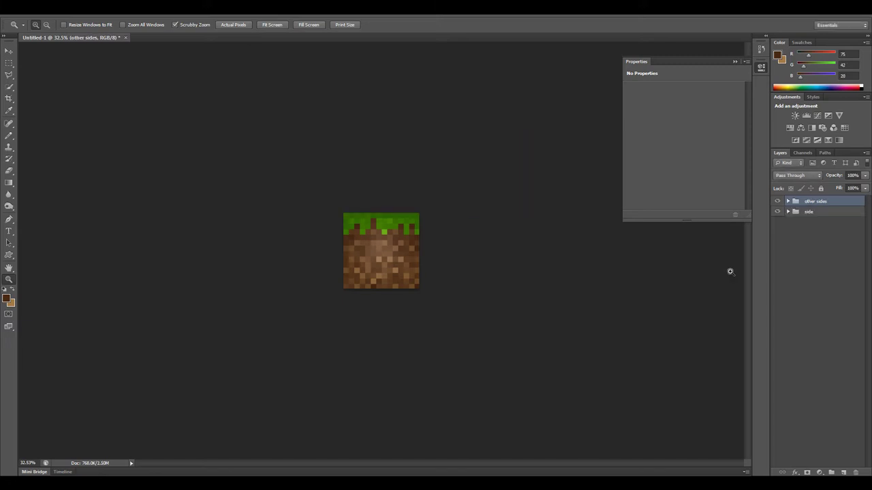
{"action": "left_click", "coordinate": [839, 237]}
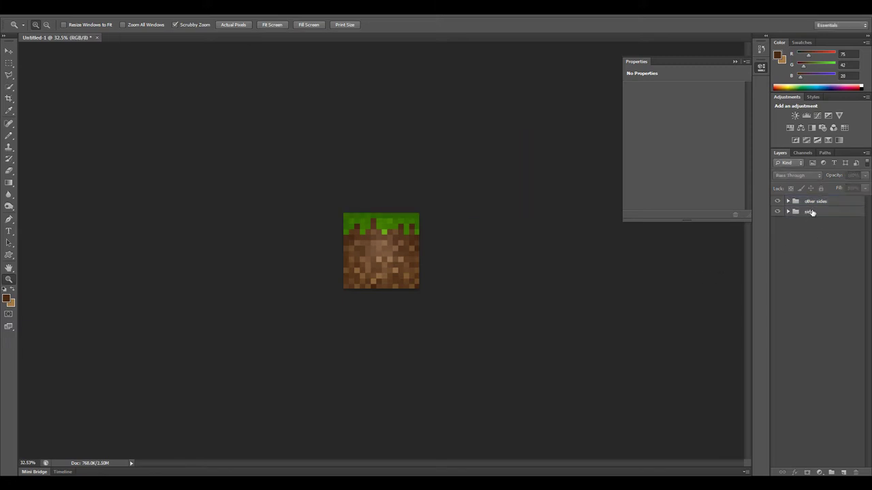
{"action": "left_click", "coordinate": [788, 212]}
{"action": "left_click", "coordinate": [788, 212]}
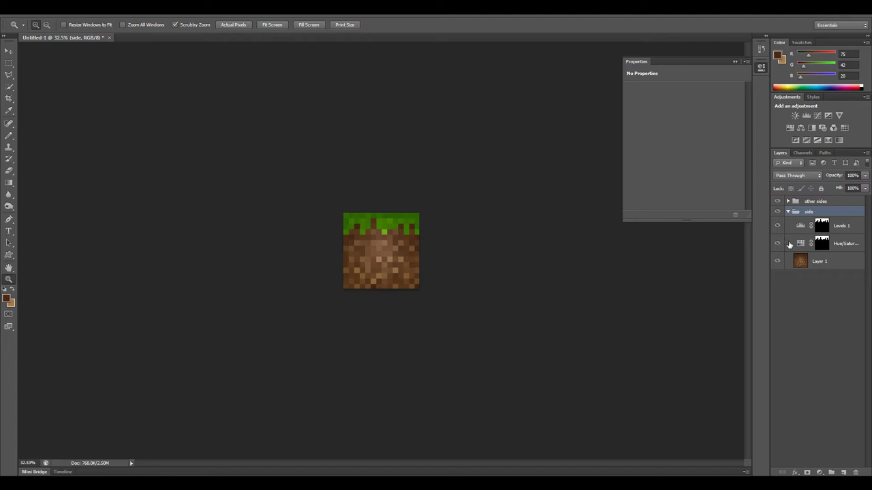
Hide the other sides group and add a new empty layer.
{"action": "left_click", "coordinate": [828, 265]}
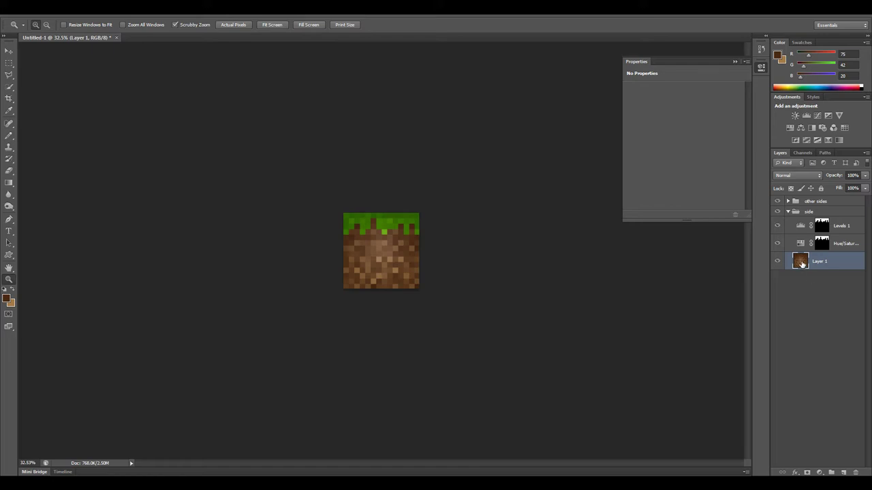
{"action": "right_click", "coordinate": [801, 264]}
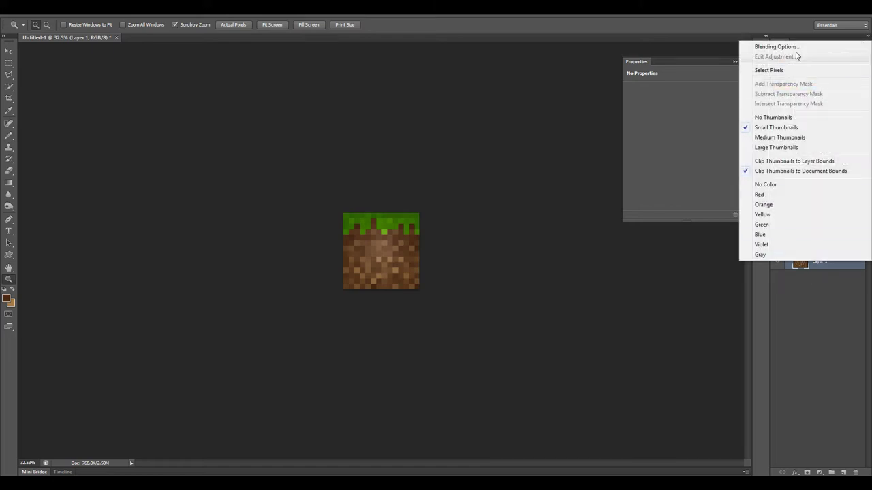
{"action": "left_click", "coordinate": [817, 308]}
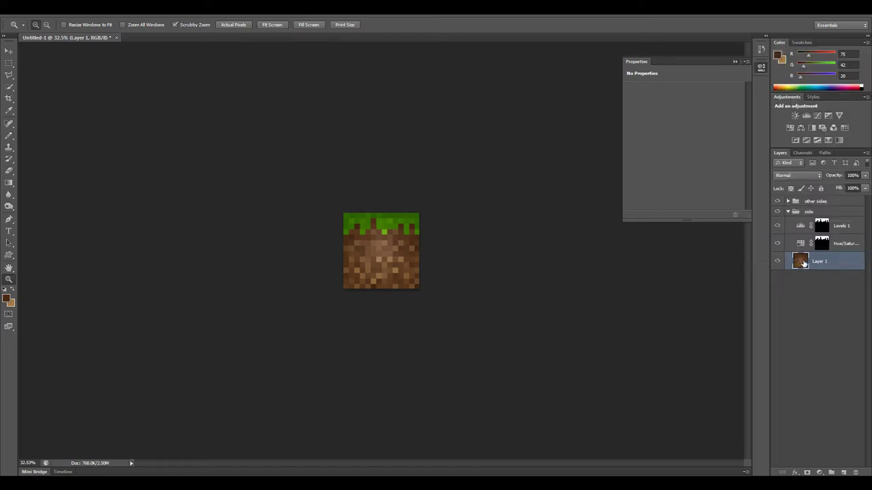
{"action": "left_click", "coordinate": [777, 202]}
{"action": "right_click", "coordinate": [804, 265]}
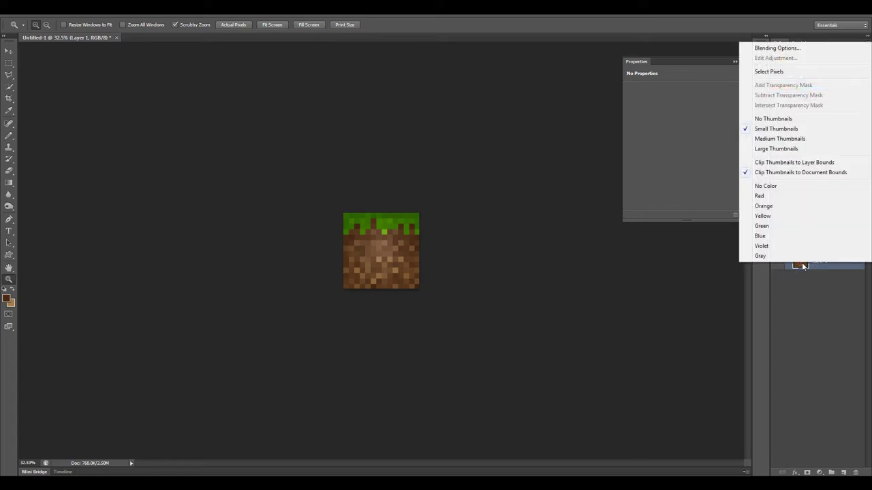
{"action": "left_click", "coordinate": [806, 280]}
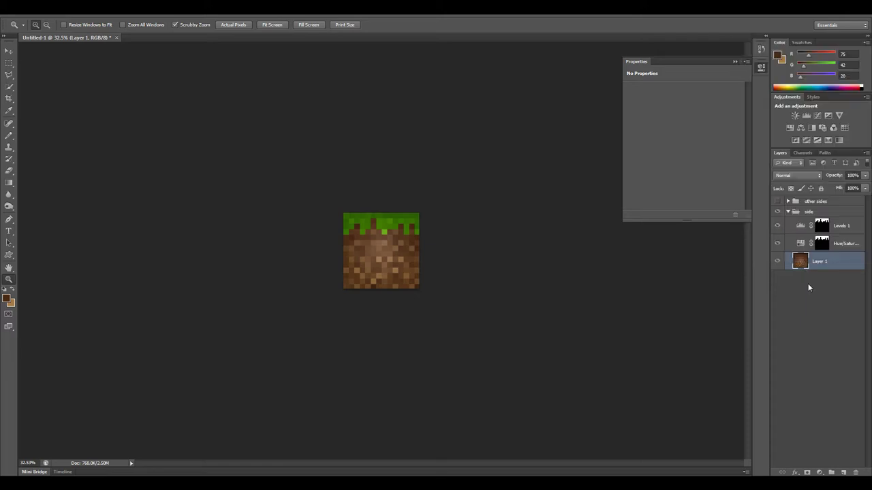
{"action": "left_click", "coordinate": [815, 370]}
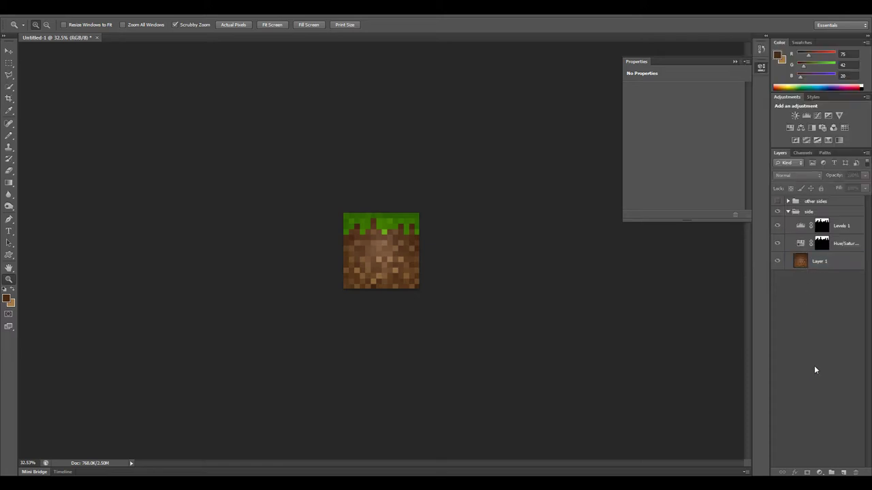
{"action": "left_click", "coordinate": [843, 472]}
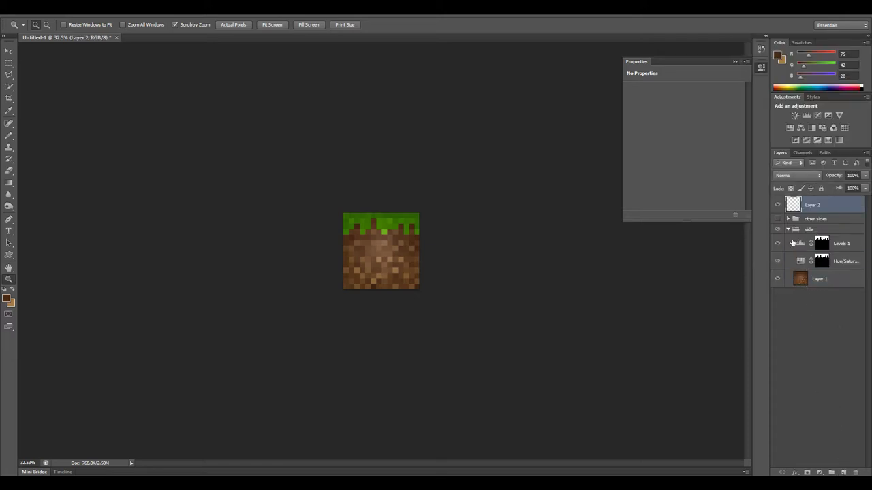
Show only the plain dirt texture of Layer 1 and stamp it into the new layer.
{"action": "left_click", "coordinate": [811, 279]}
{"action": "left_click_drag", "start_coordinate": [777, 261], "coordinate": [777, 230]}
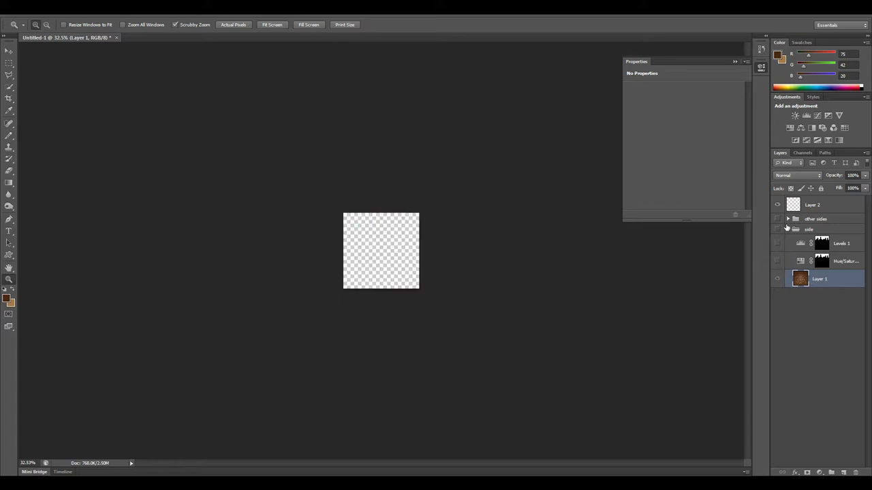
{"action": "left_click", "coordinate": [777, 205]}
{"action": "left_click", "coordinate": [777, 279], "text": "alt"}
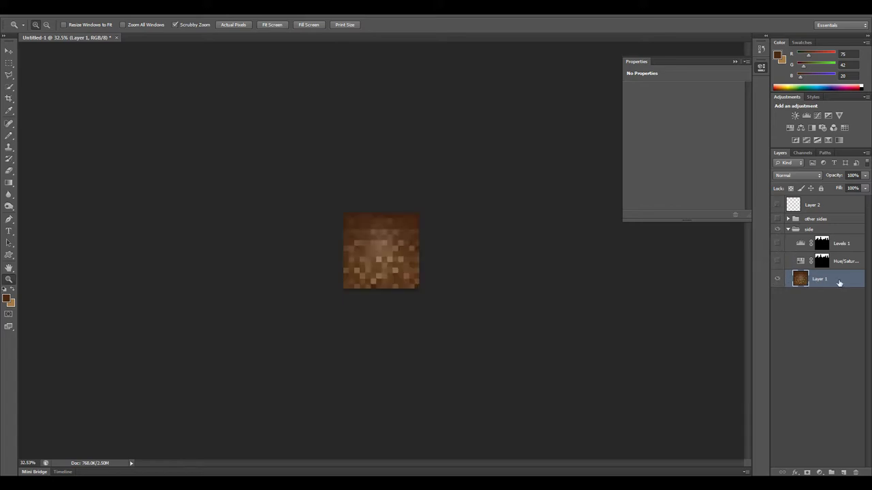
{"action": "key", "text": "ctrl+a"}
{"action": "left_click", "coordinate": [777, 230]}
{"action": "left_click", "coordinate": [790, 204]}
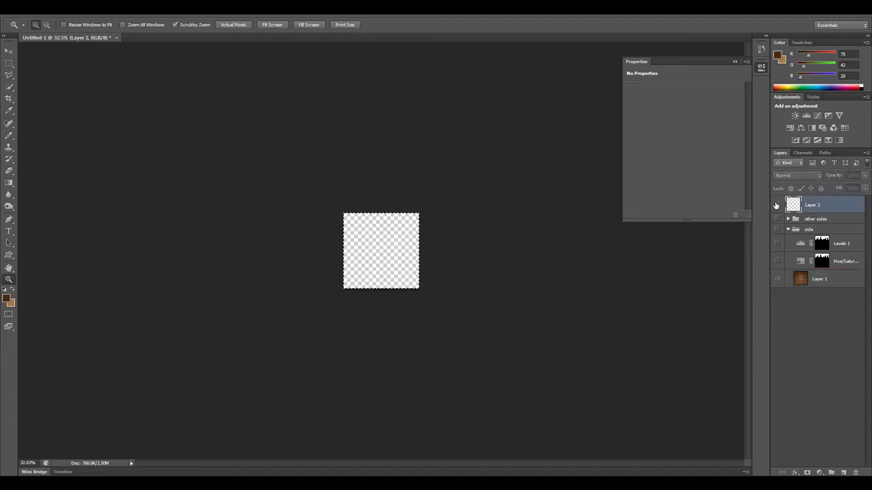
{"action": "left_click", "coordinate": [777, 204]}
{"action": "key", "text": "ctrl+alt+shift+e"}
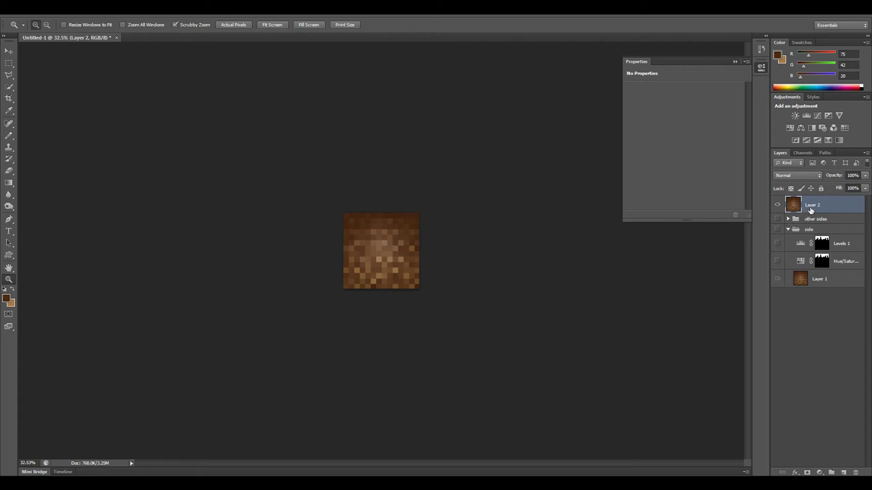
Rename the new layer 'bottom' and move it below Layer 1.
{"action": "double_click", "coordinate": [812, 205]}
{"action": "type", "text": "bottom"}
{"action": "key", "text": "Return"}
{"action": "left_click_drag", "start_coordinate": [808, 207], "coordinate": [818, 296]}
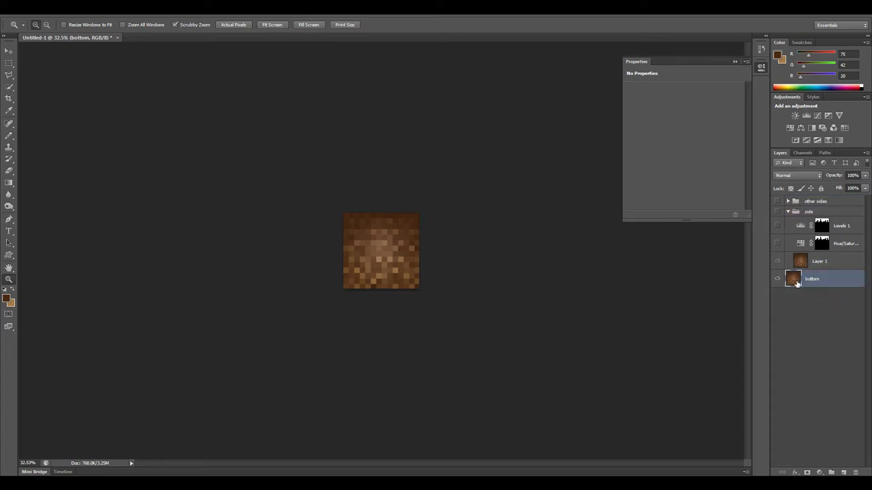
Add a new layer, hide bottom, and rename Layer 2 to 'top'.
{"action": "left_click", "coordinate": [843, 472]}
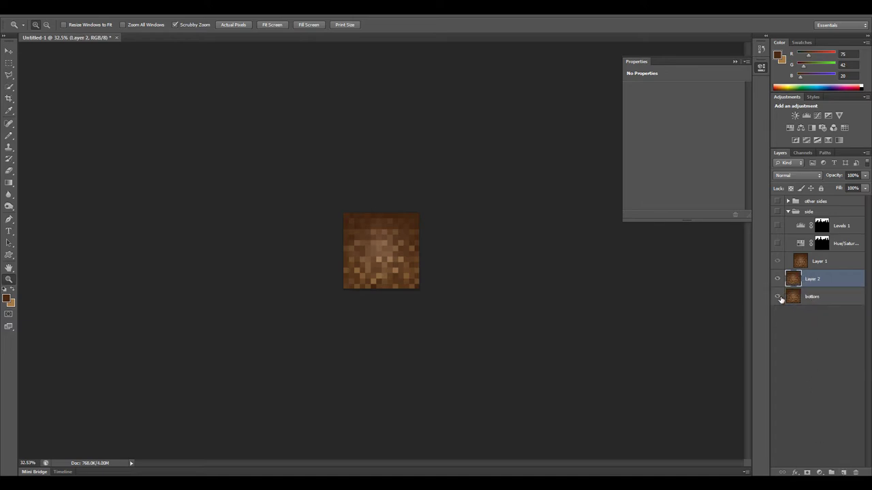
{"action": "left_click", "coordinate": [777, 297]}
{"action": "double_click", "coordinate": [817, 278]}
{"action": "type", "text": "top"}
{"action": "left_click", "coordinate": [833, 320]}
{"action": "left_click", "coordinate": [821, 284]}
{"action": "left_click", "coordinate": [777, 261]}
{"action": "left_click", "coordinate": [778, 261]}
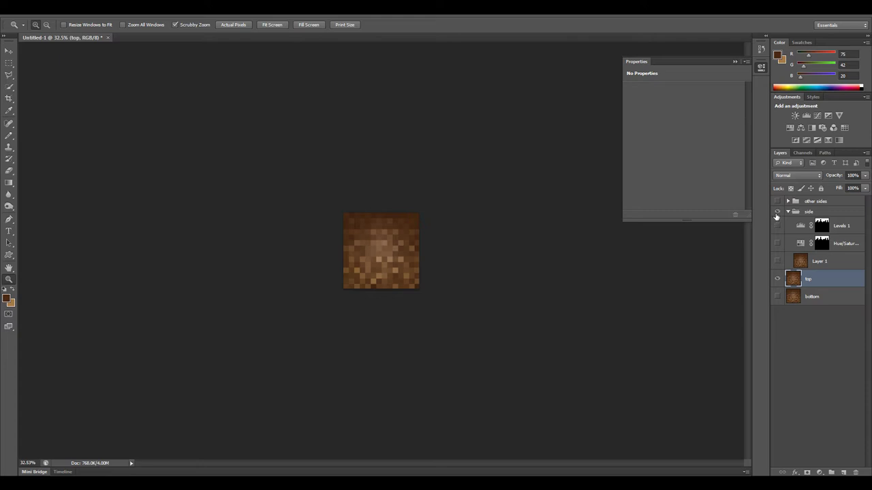
{"action": "left_click", "coordinate": [848, 250]}
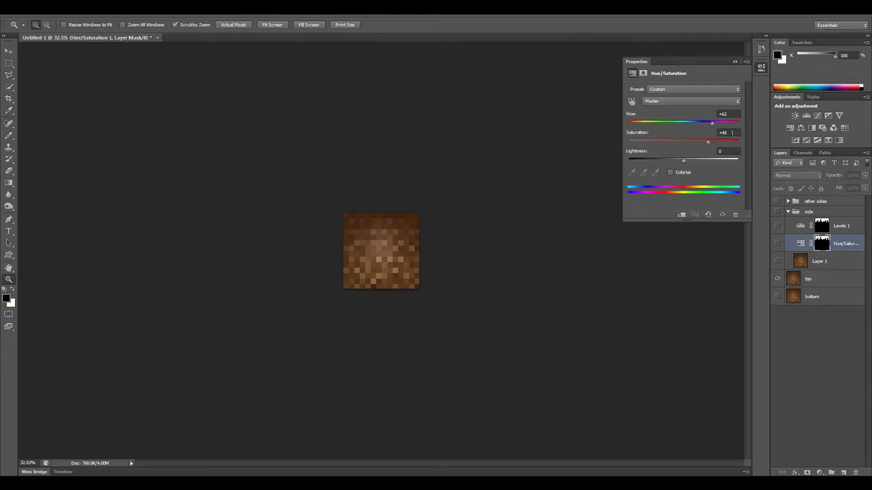
{"action": "left_click", "coordinate": [831, 279]}
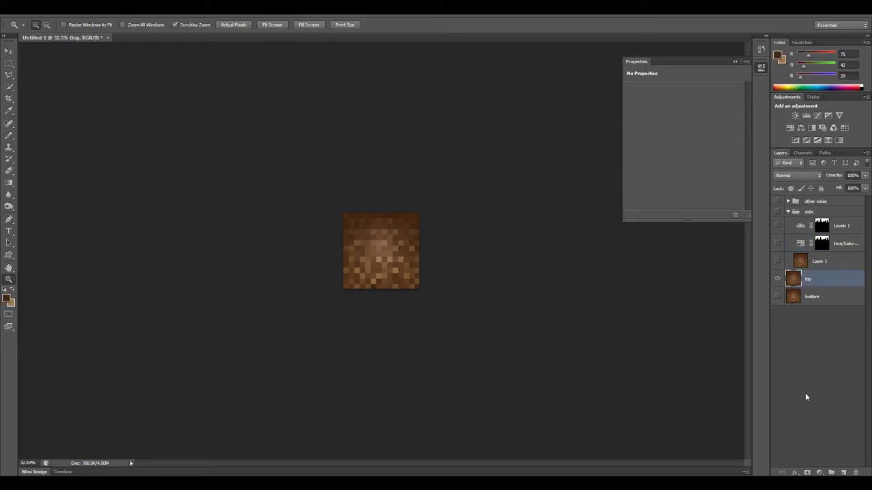
Add a Hue/Saturation adjustment above top with Hue +62 and Saturation +45.
{"action": "left_click", "coordinate": [820, 473]}
{"action": "left_click", "coordinate": [821, 361]}
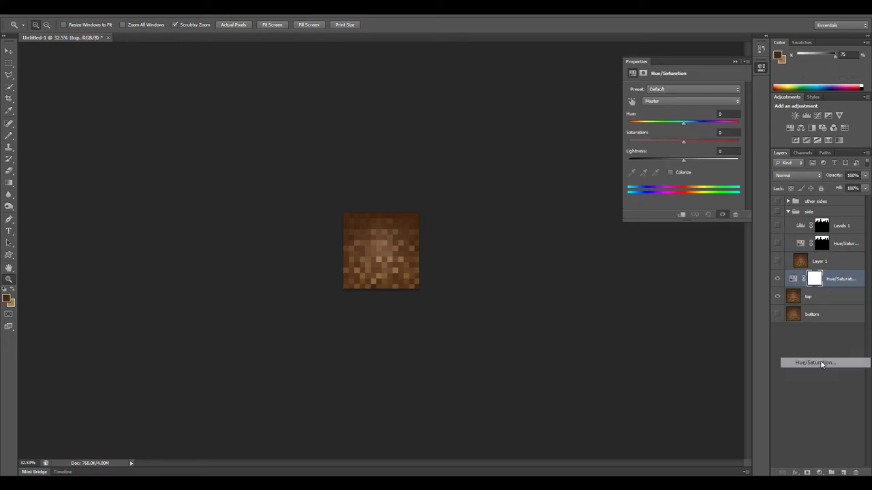
{"action": "left_click", "coordinate": [734, 114]}
{"action": "type", "text": "88"}
{"action": "left_click", "coordinate": [729, 134]}
{"action": "type", "text": "454"}
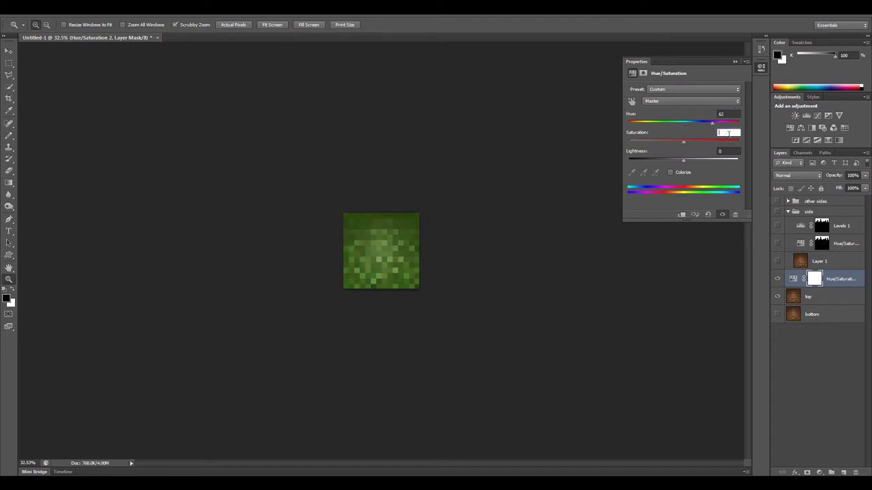
{"action": "type", "text": "5"}
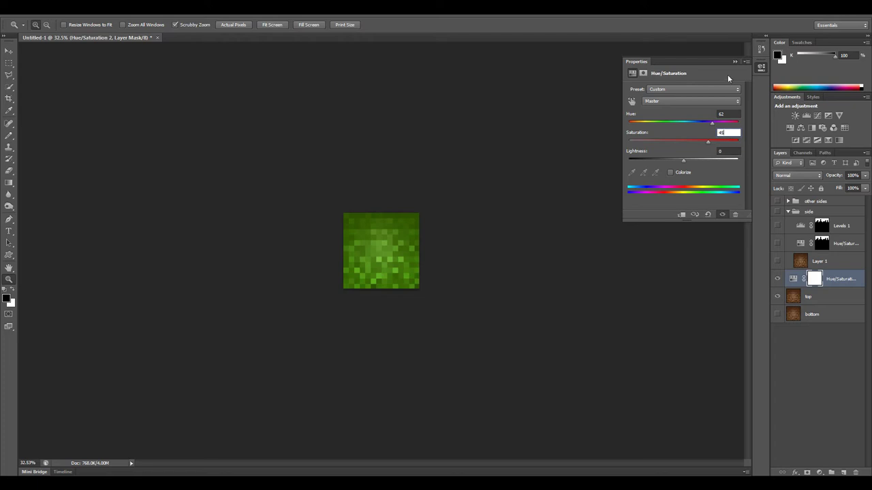
{"action": "left_click", "coordinate": [838, 298]}
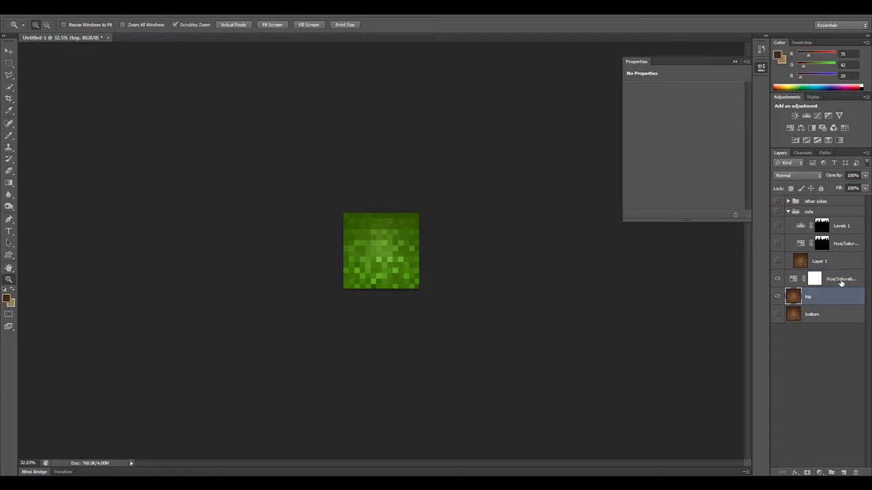
Group the top layer with its Hue/Saturation adjustment in a group named 'top'.
{"action": "left_click", "coordinate": [831, 472]}
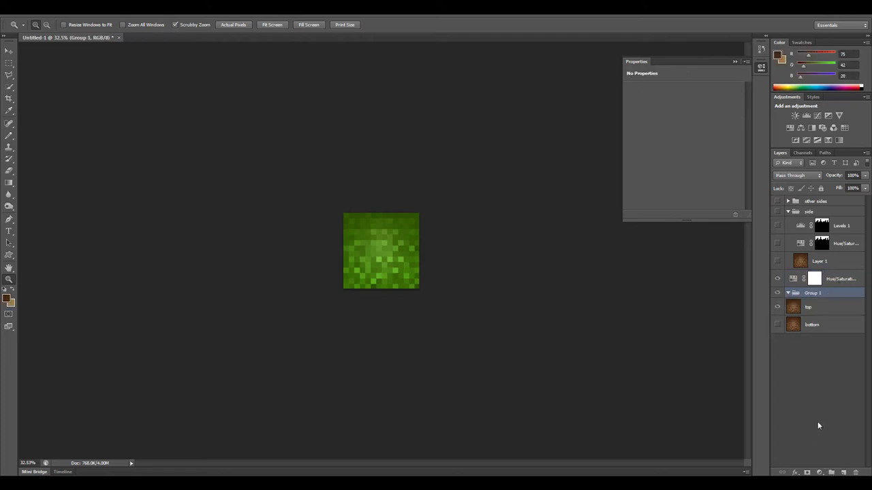
{"action": "double_click", "coordinate": [814, 292]}
{"action": "type", "text": "top"}
{"action": "key", "text": "Return"}
{"action": "left_click", "coordinate": [833, 280]}
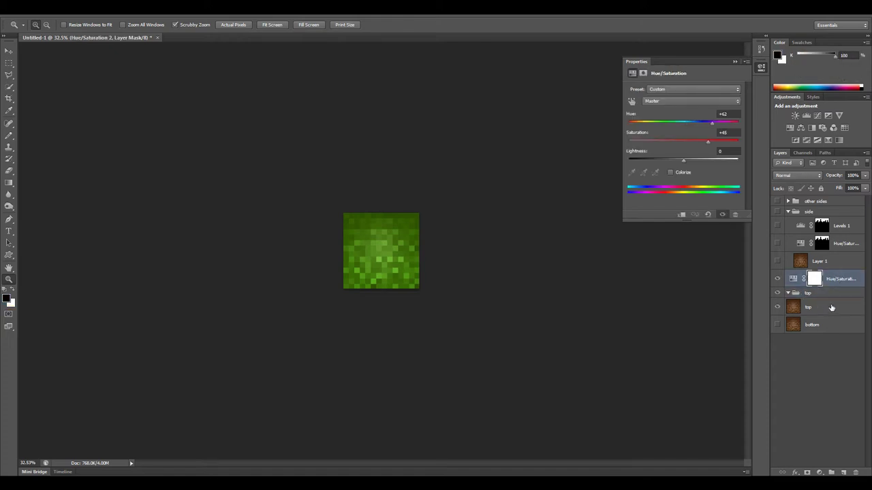
{"action": "left_click", "coordinate": [831, 308]}
{"action": "left_click", "coordinate": [832, 277], "text": "shift"}
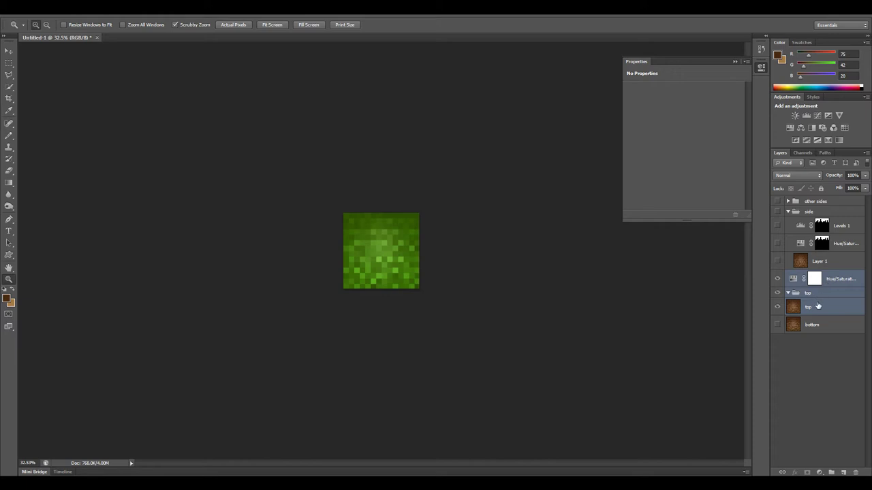
{"action": "mouse_move", "coordinate": [818, 307]}
{"action": "left_mouse_down"}
{"action": "mouse_move", "coordinate": [826, 277]}
{"action": "mouse_move", "coordinate": [810, 307]}
{"action": "mouse_move", "coordinate": [809, 297]}
{"action": "left_mouse_up"}
Move the hidden top group to the top of the layer stack.
{"action": "left_click", "coordinate": [787, 275]}
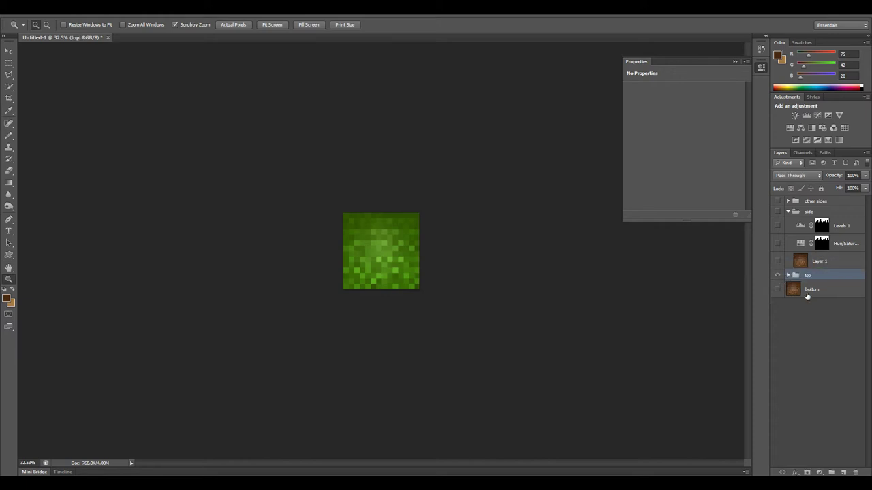
{"action": "left_click_drag", "start_coordinate": [809, 277], "coordinate": [832, 202]}
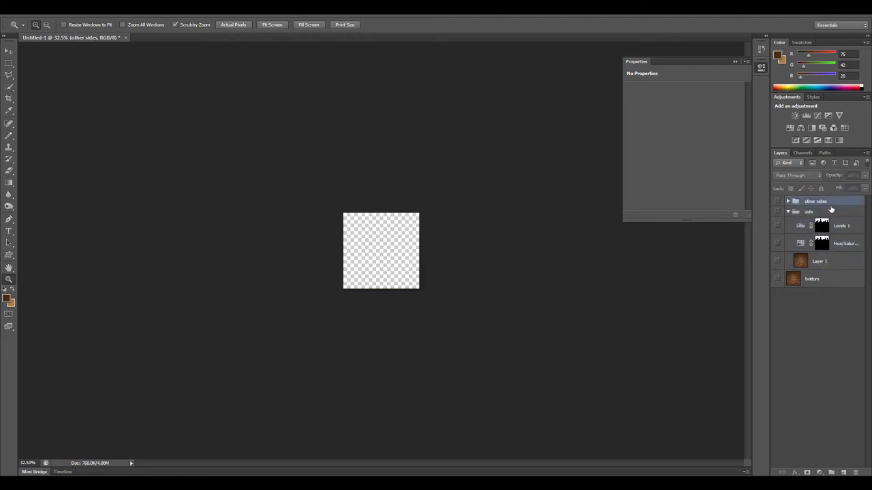
{"action": "key", "text": "ctrl+z"}
{"action": "left_click", "coordinate": [788, 212]}
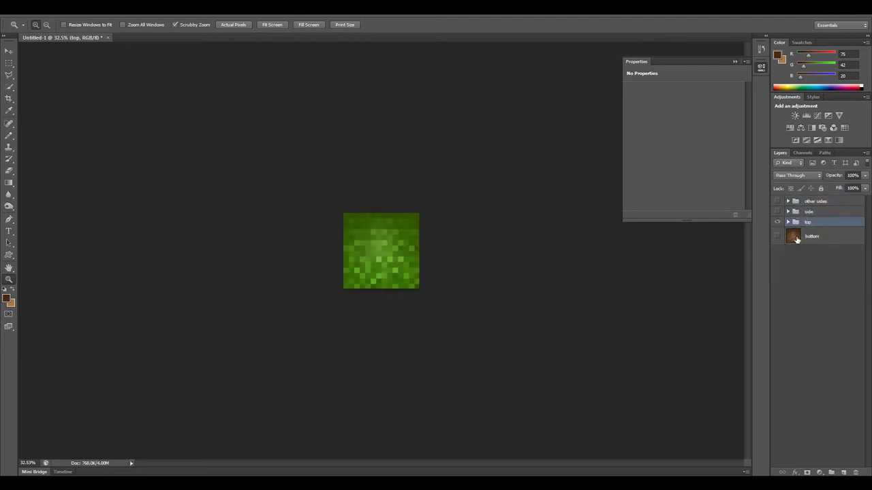
{"action": "left_click", "coordinate": [777, 222]}
{"action": "left_click_drag", "start_coordinate": [812, 224], "coordinate": [826, 198]}
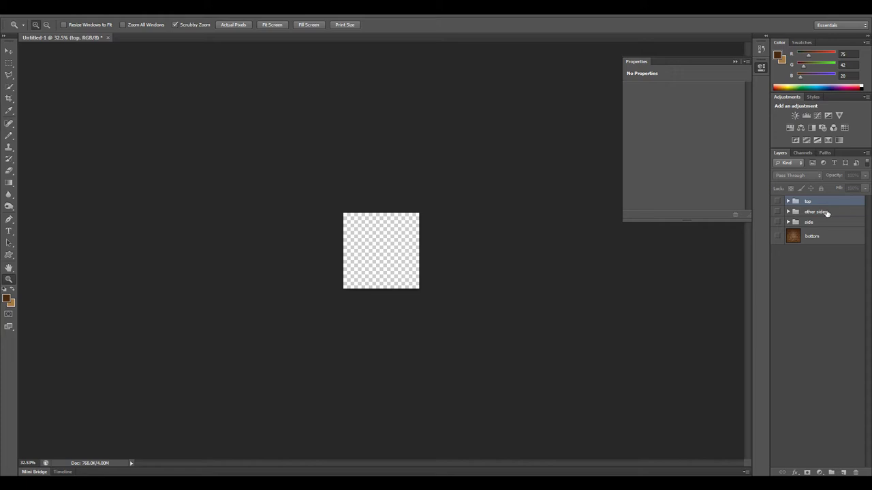
Show the side group with its Levels 1, Hue/Saturation and Layer 1 layers.
{"action": "left_click", "coordinate": [826, 213]}
{"action": "left_click", "coordinate": [811, 224]}
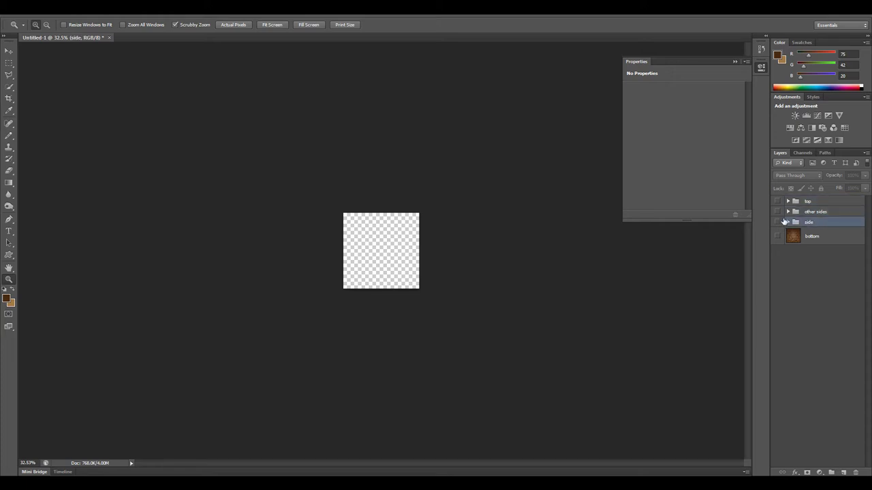
{"action": "left_click", "coordinate": [779, 224]}
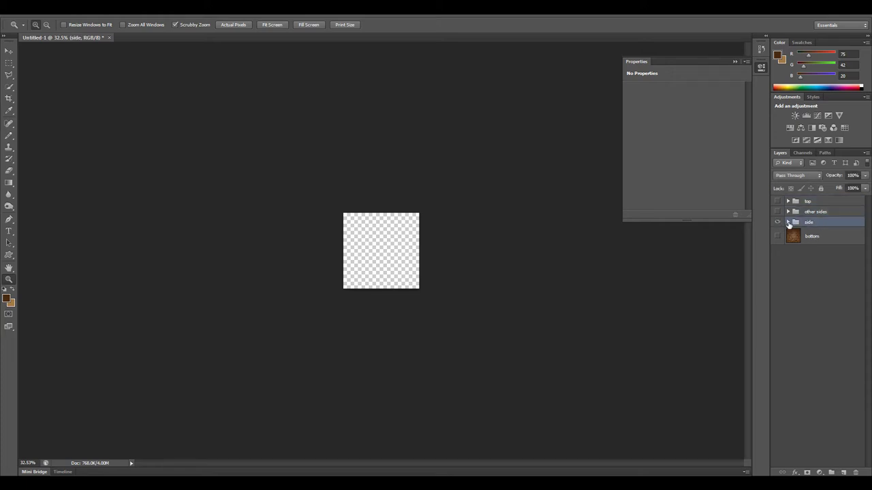
{"action": "left_click", "coordinate": [788, 223]}
{"action": "left_click_drag", "start_coordinate": [777, 236], "coordinate": [784, 291]}
Close the Properties panel, hide the side group, and make bottom a smart object.
{"action": "left_click", "coordinate": [761, 67]}
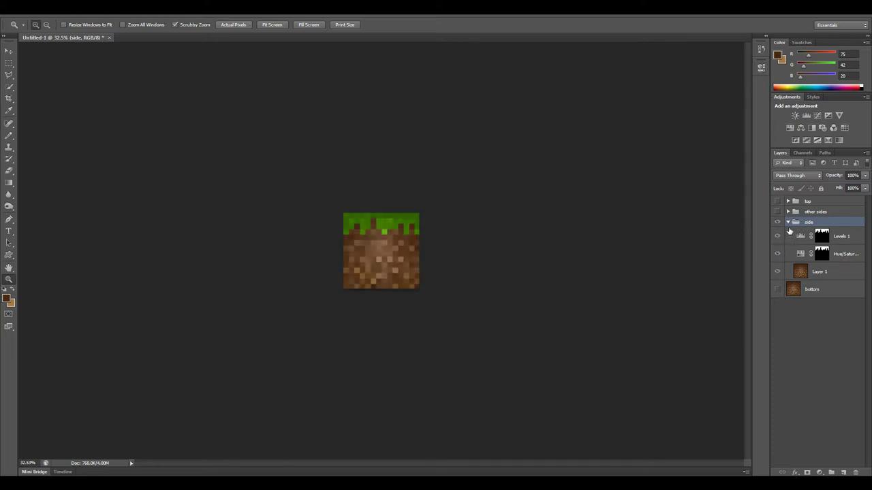
{"action": "left_click", "coordinate": [788, 222]}
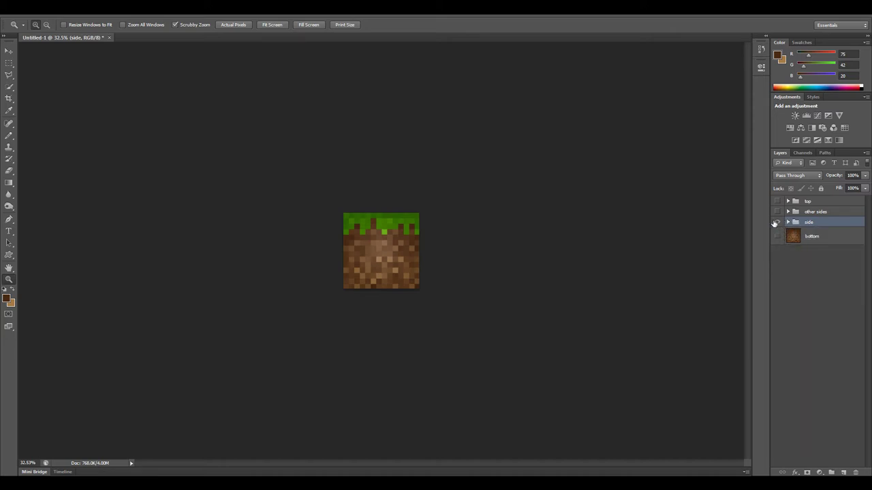
{"action": "left_click", "coordinate": [775, 223]}
{"action": "left_click", "coordinate": [826, 237]}
{"action": "right_click", "coordinate": [826, 236]}
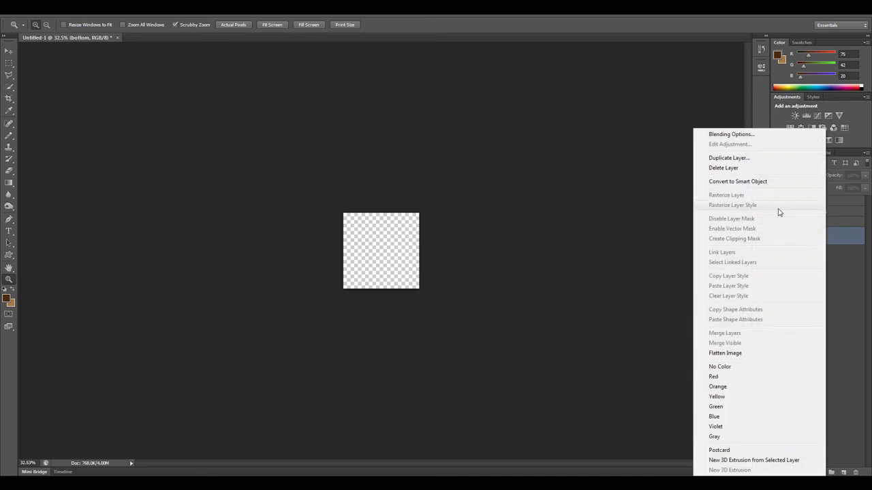
{"action": "left_click", "coordinate": [738, 181]}
Show the bottom layer's dirt texture and check its visibility.
{"action": "right_click", "coordinate": [820, 225]}
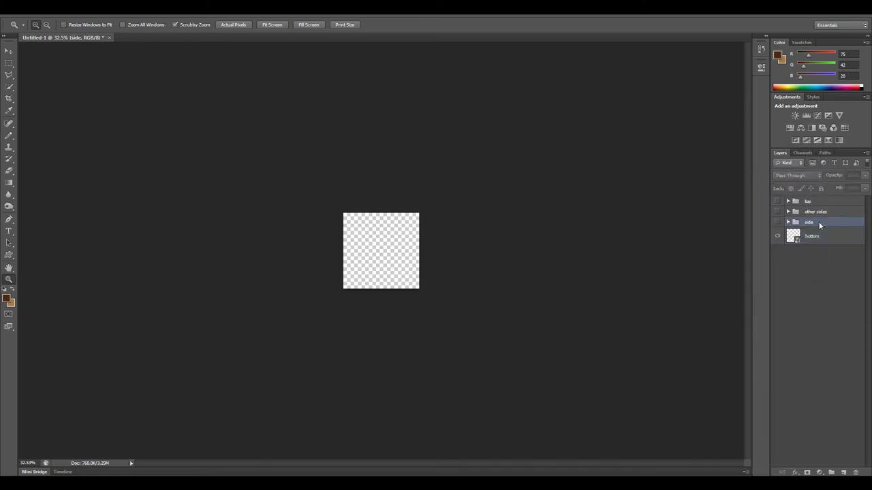
{"action": "key", "text": "Escape"}
{"action": "left_click", "coordinate": [818, 237]}
{"action": "left_click", "coordinate": [777, 236]}
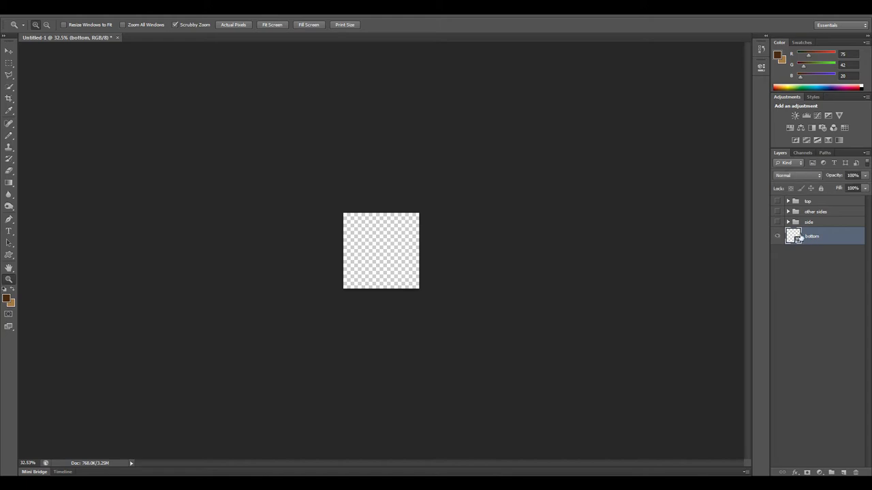
{"action": "left_click", "coordinate": [816, 259]}
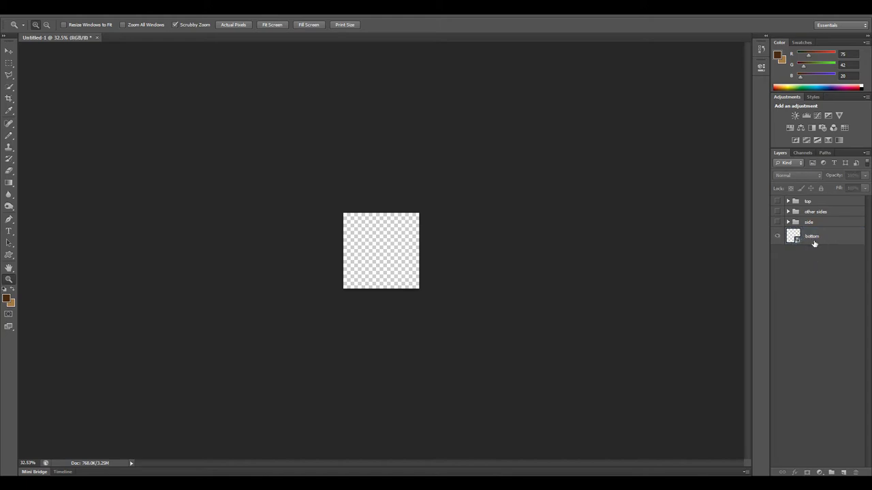
{"action": "left_click", "coordinate": [813, 239]}
{"action": "left_click", "coordinate": [777, 236]}
{"action": "left_click", "coordinate": [777, 237]}
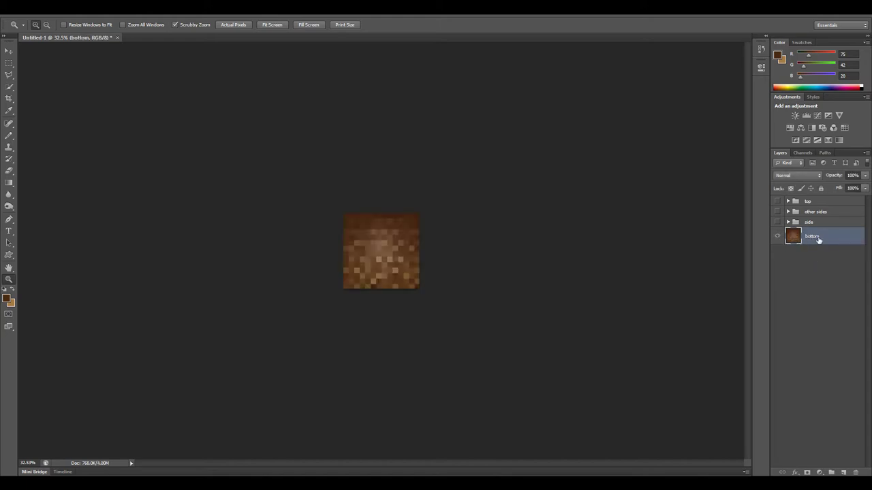
Convert the bottom layer to a smart object.
{"action": "right_click", "coordinate": [818, 237]}
{"action": "left_click", "coordinate": [829, 290]}
{"action": "left_click", "coordinate": [815, 260]}
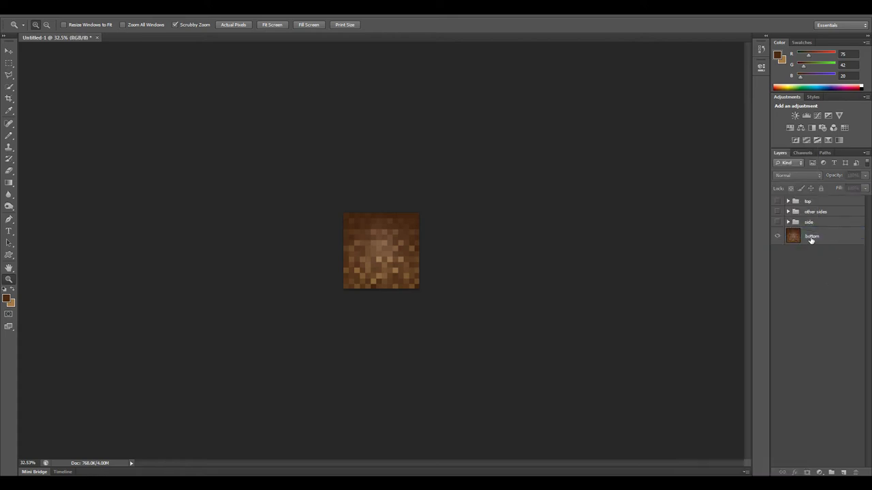
{"action": "left_click", "coordinate": [777, 236]}
{"action": "left_click", "coordinate": [778, 237]}
{"action": "left_click", "coordinate": [818, 237]}
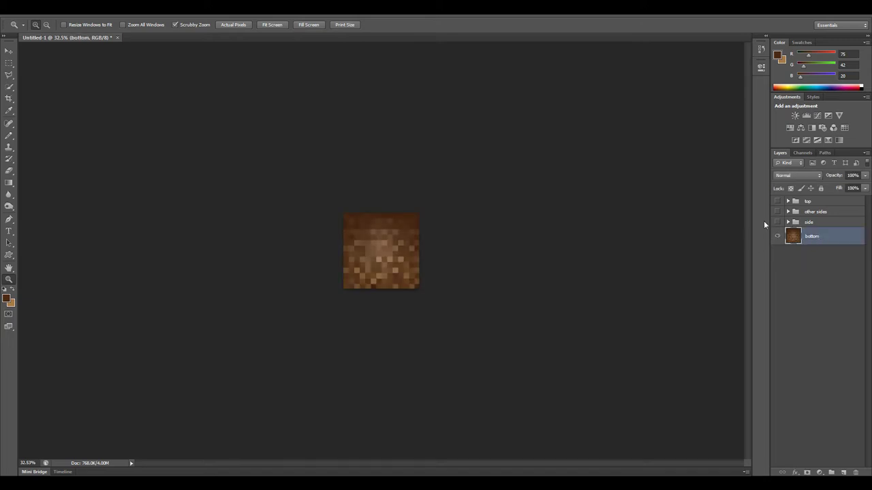
{"action": "right_click", "coordinate": [817, 237]}
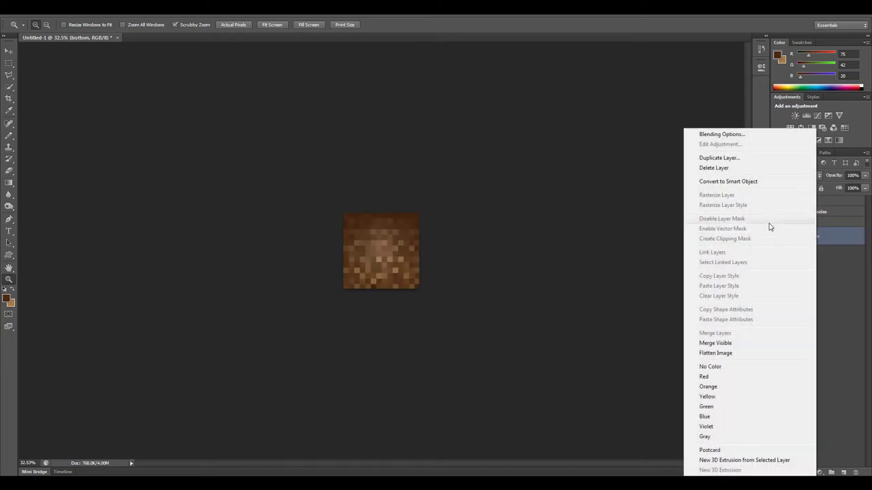
{"action": "left_click", "coordinate": [749, 184]}
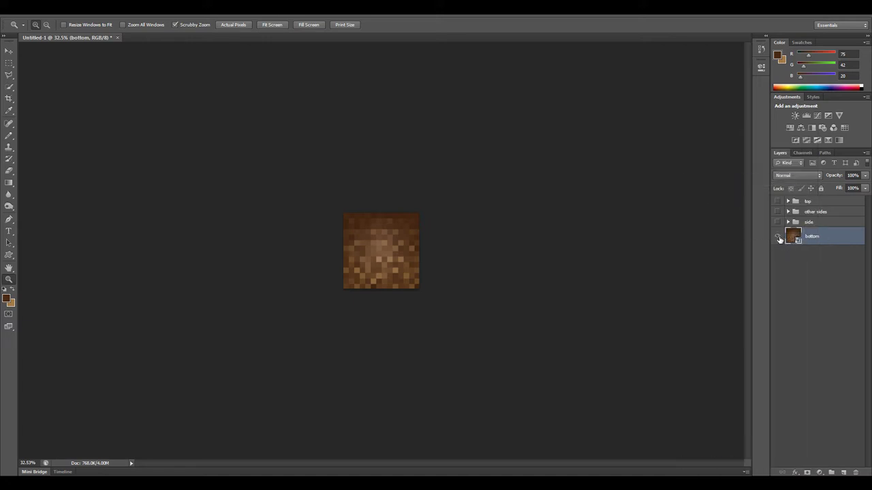
Convert the side group to a smart object.
{"action": "left_click", "coordinate": [778, 235]}
{"action": "left_click", "coordinate": [777, 222]}
{"action": "left_click", "coordinate": [825, 225]}
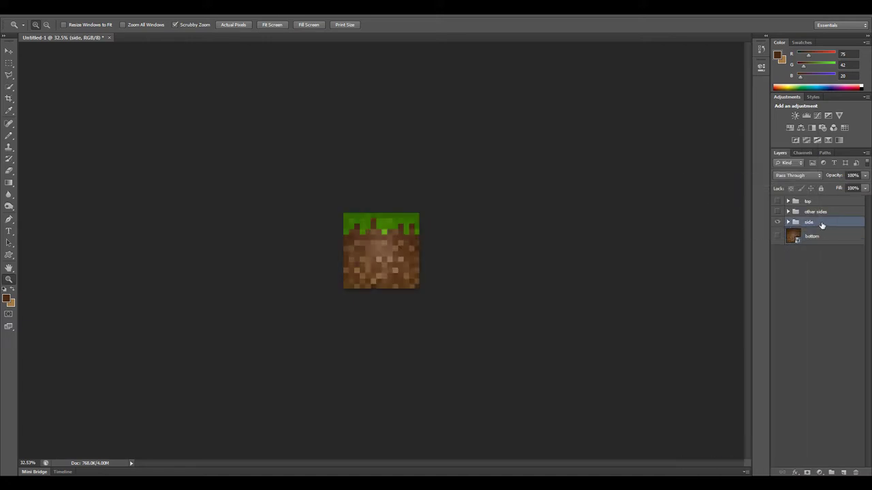
{"action": "right_click", "coordinate": [822, 224]}
{"action": "left_click", "coordinate": [789, 276]}
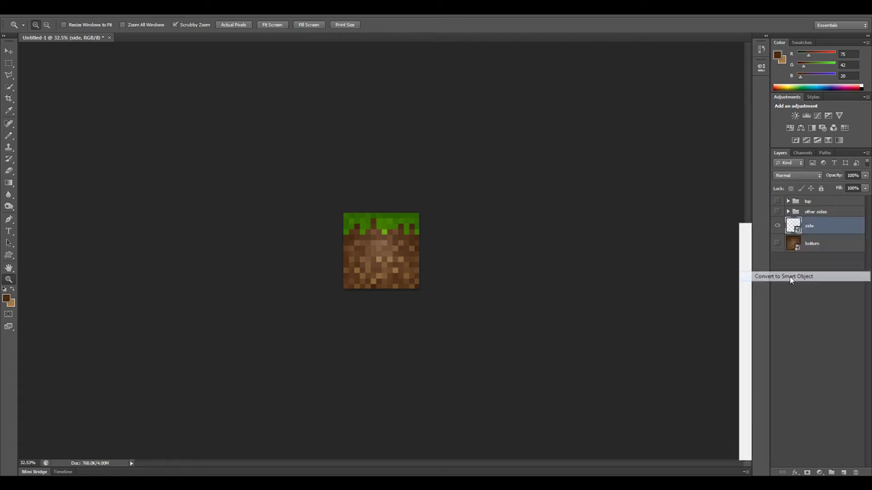
Convert the other sides group to a smart object.
{"action": "left_click", "coordinate": [778, 226]}
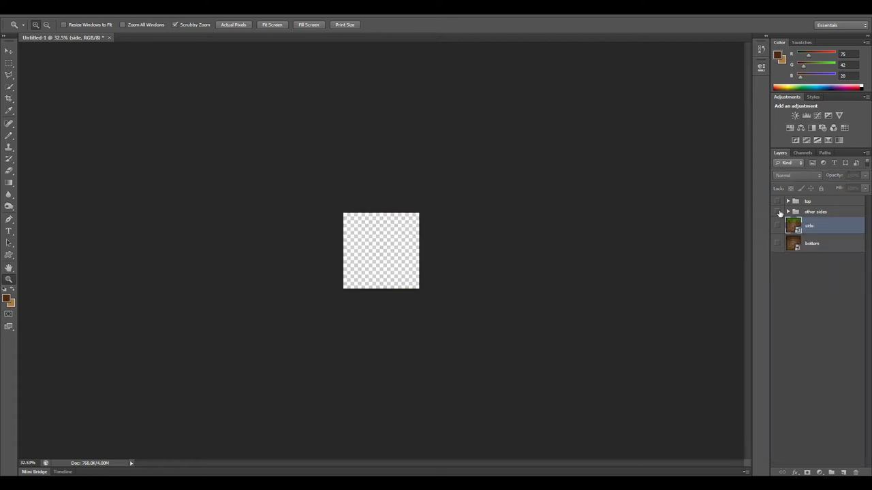
{"action": "left_click", "coordinate": [778, 213]}
{"action": "left_click", "coordinate": [817, 213]}
{"action": "right_click", "coordinate": [817, 213]}
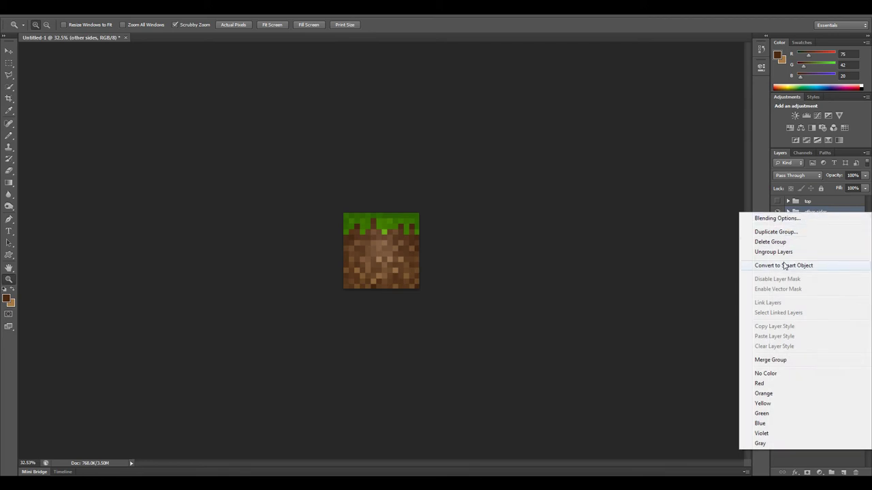
{"action": "left_click", "coordinate": [784, 266]}
Convert the top group to a smart object, then hide it and deselect all.
{"action": "left_click", "coordinate": [777, 215]}
{"action": "left_click", "coordinate": [778, 201]}
{"action": "left_click", "coordinate": [807, 203]}
{"action": "right_click", "coordinate": [808, 203]}
{"action": "left_click", "coordinate": [783, 253]}
{"action": "left_click", "coordinate": [777, 205]}
{"action": "left_click", "coordinate": [808, 288]}
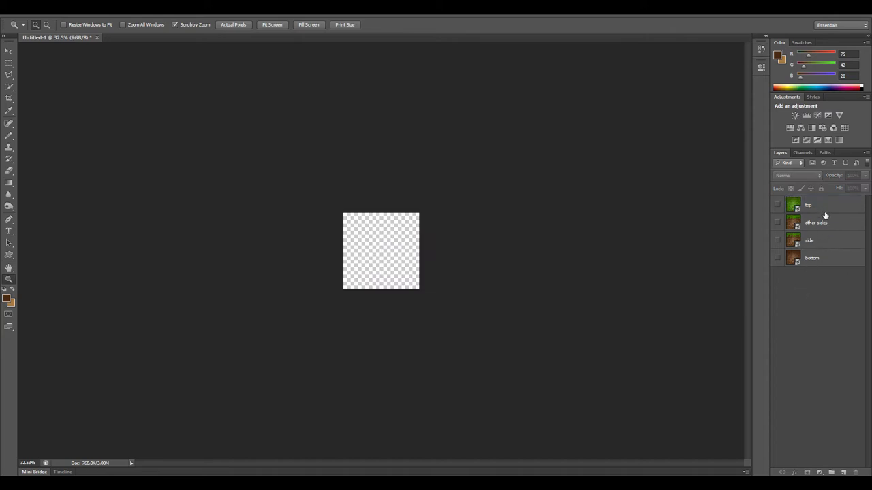
Show the side layer and zoom in on the grass texture.
{"action": "left_click", "coordinate": [826, 243]}
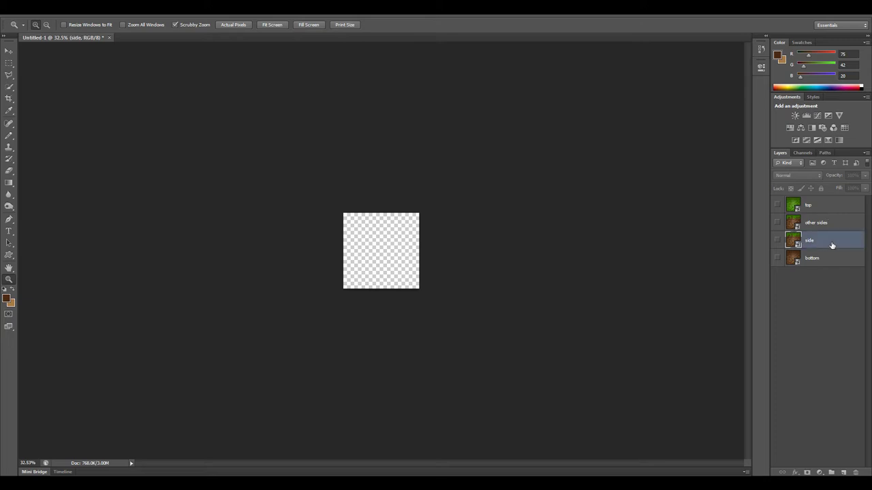
{"action": "left_click", "coordinate": [778, 242]}
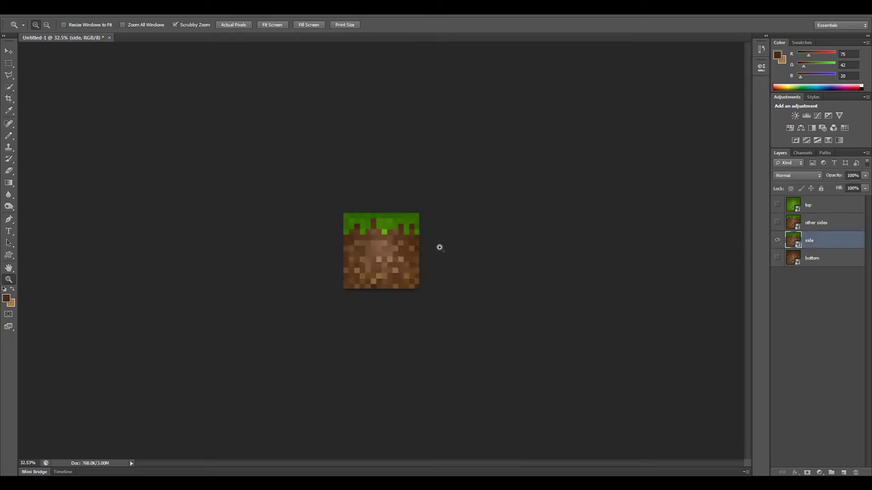
{"action": "left_click_drag", "start_coordinate": [406, 256], "coordinate": [443, 276]}
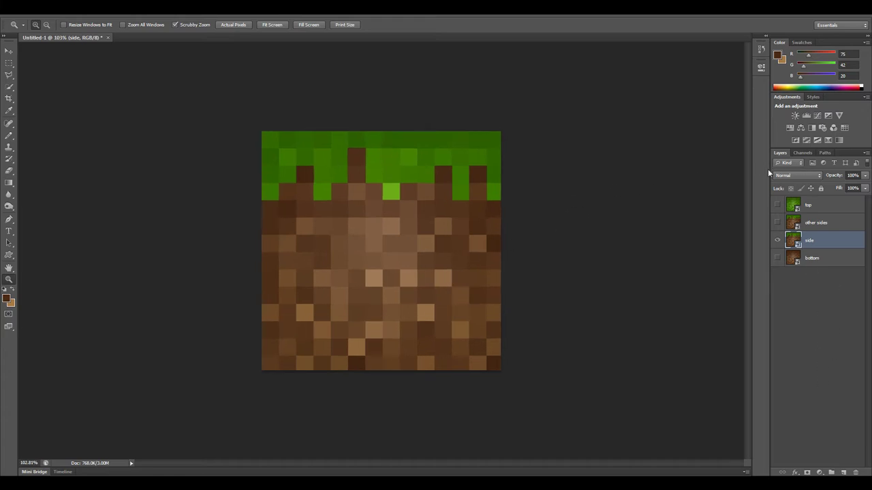
Switch to the 3D workspace and choose the Cube mesh preset.
{"action": "left_click", "coordinate": [843, 26]}
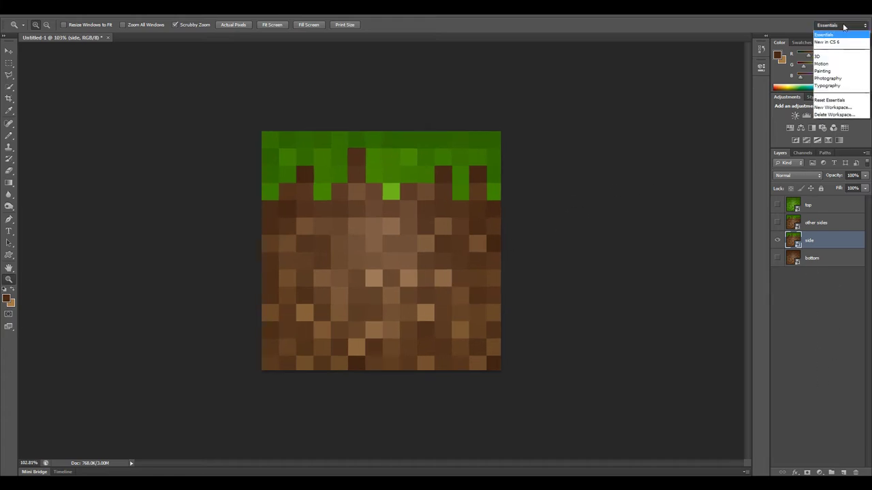
{"action": "left_click", "coordinate": [822, 58]}
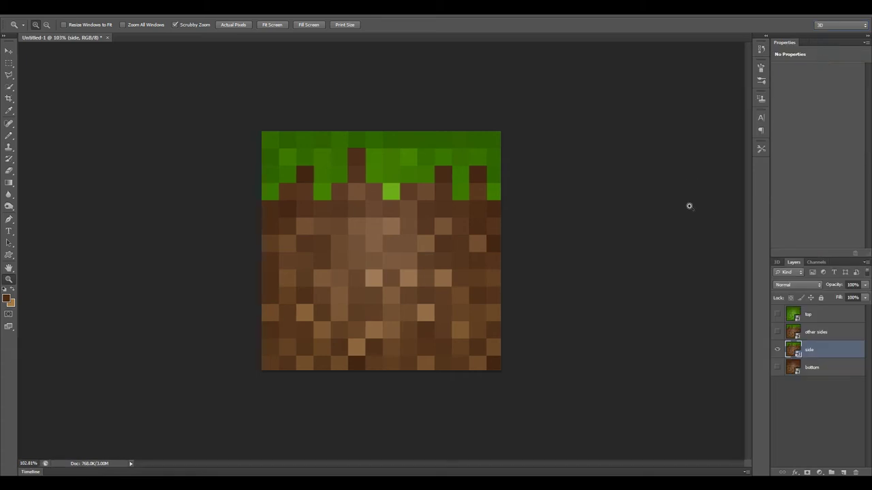
{"action": "left_click", "coordinate": [777, 263]}
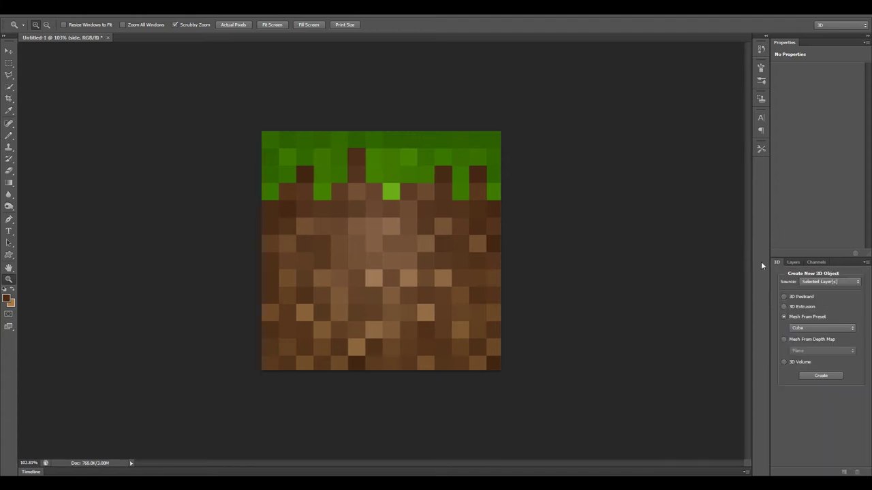
{"action": "left_click", "coordinate": [811, 327]}
{"action": "left_click", "coordinate": [805, 338]}
Create the grass cube from the side layer, orbit it, and return to the default view.
{"action": "left_click", "coordinate": [822, 376]}
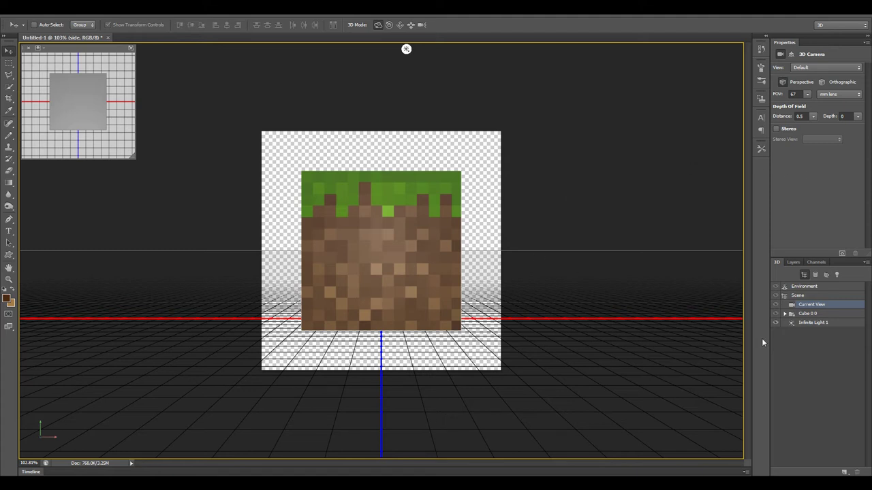
{"action": "left_click_drag", "start_coordinate": [310, 240], "coordinate": [373, 260]}
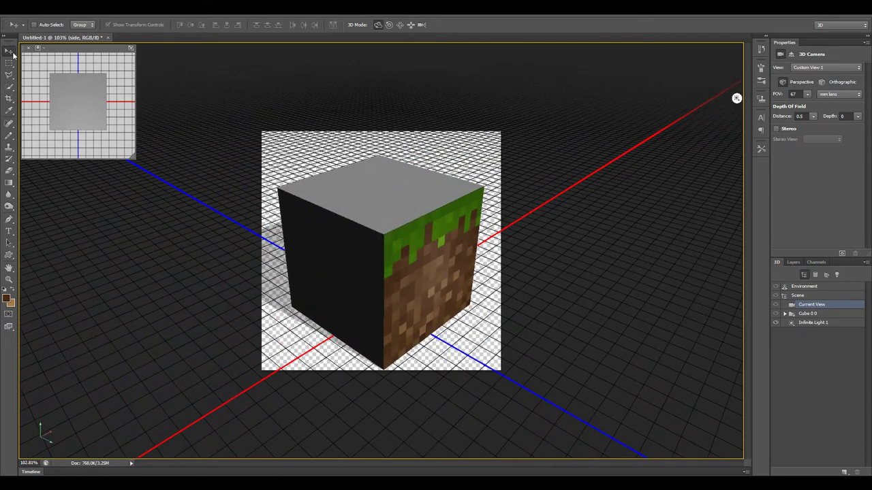
{"action": "left_click", "coordinate": [408, 245]}
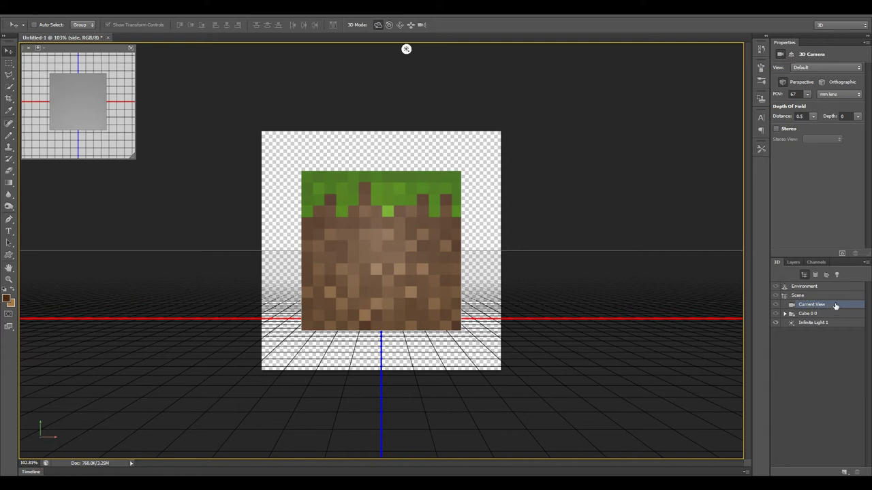
{"action": "left_click_drag", "start_coordinate": [331, 198], "coordinate": [348, 49]}
Undo the orbit back to the front view and try a free rotation of Cube, then undo it.
{"action": "key", "text": "ctrl+z"}
{"action": "left_click", "coordinate": [811, 314]}
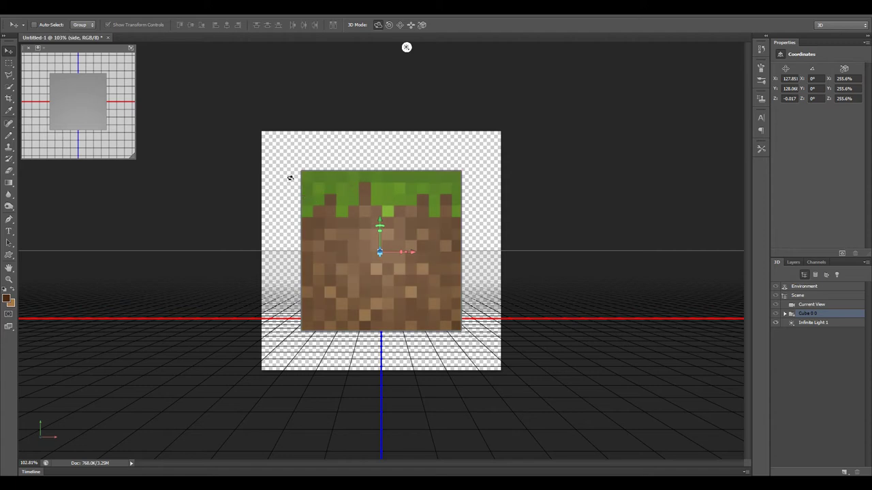
{"action": "left_click_drag", "start_coordinate": [281, 184], "coordinate": [399, 196]}
{"action": "key", "text": "ctrl+z"}
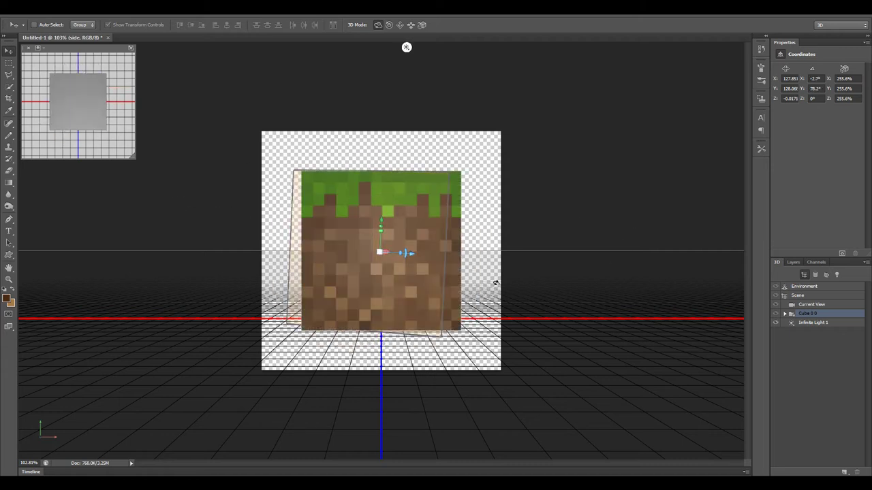
Check the camera and light, then rotate the cube slightly (-1.7° X, 3.4° Y).
{"action": "left_click", "coordinate": [814, 307]}
{"action": "left_click", "coordinate": [817, 315]}
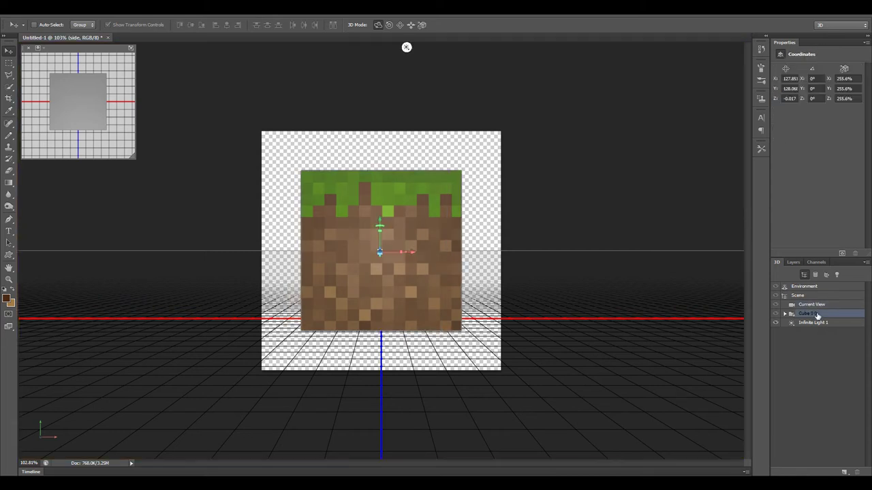
{"action": "left_click", "coordinate": [817, 307]}
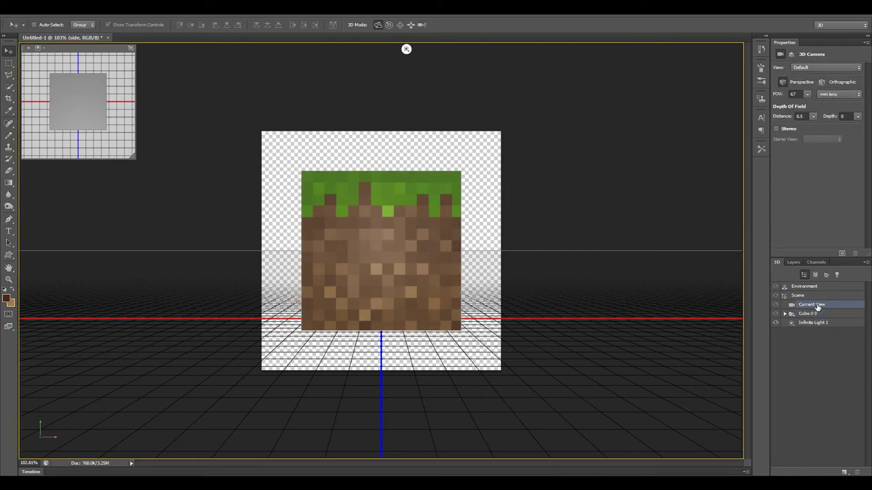
{"action": "left_click", "coordinate": [816, 323]}
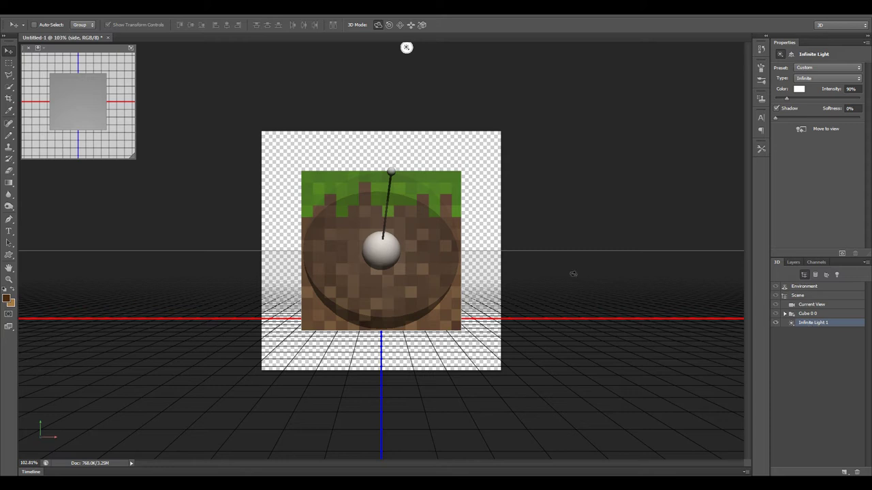
{"action": "left_click", "coordinate": [812, 314]}
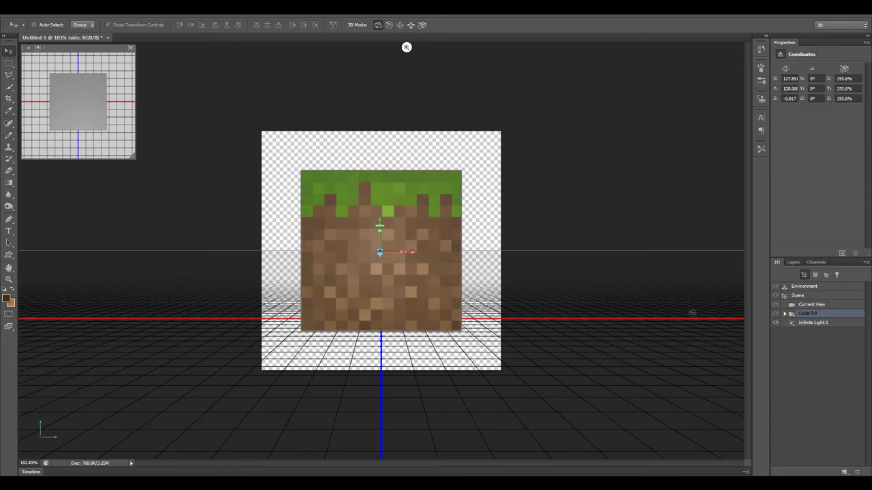
{"action": "left_click_drag", "start_coordinate": [340, 185], "coordinate": [475, 248]}
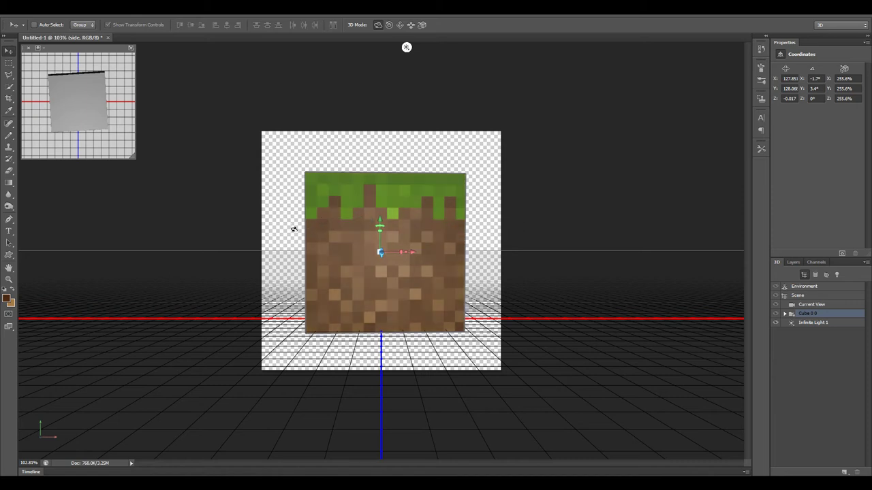
Turn the cube to -14.7° X, -34.9° Y to expose a grey side, then list its Diffuse textures.
{"action": "left_click_drag", "start_coordinate": [293, 230], "coordinate": [243, 247]}
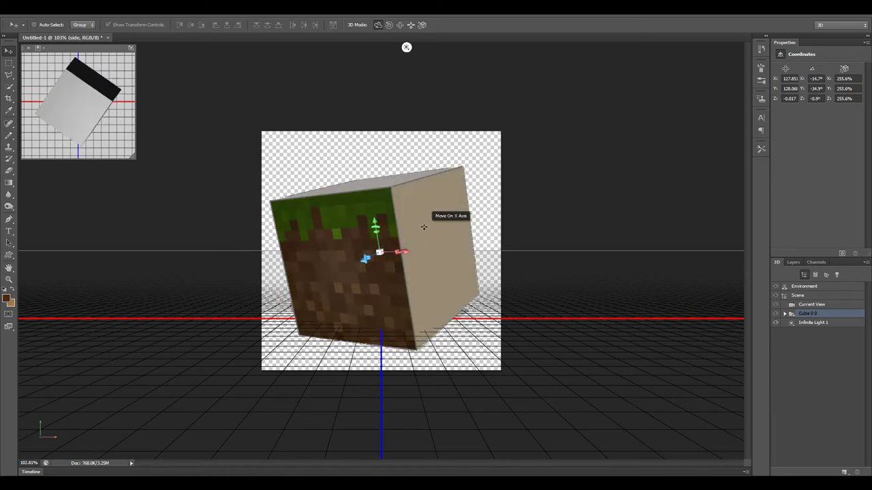
{"action": "mouse_move", "coordinate": [365, 256]}
{"action": "left_mouse_down"}
{"action": "mouse_move", "coordinate": [371, 245]}
{"action": "mouse_move", "coordinate": [382, 250]}
{"action": "mouse_move", "coordinate": [331, 292]}
{"action": "mouse_move", "coordinate": [362, 257]}
{"action": "left_mouse_up"}
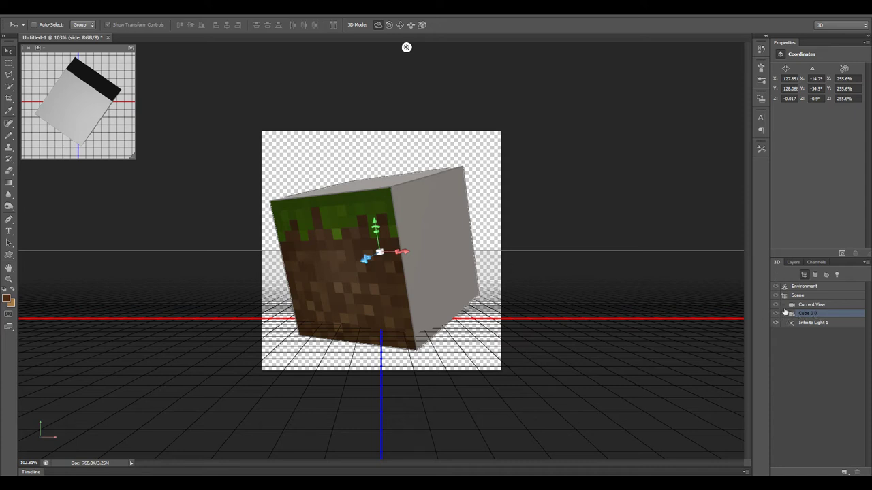
{"action": "left_click", "coordinate": [784, 314]}
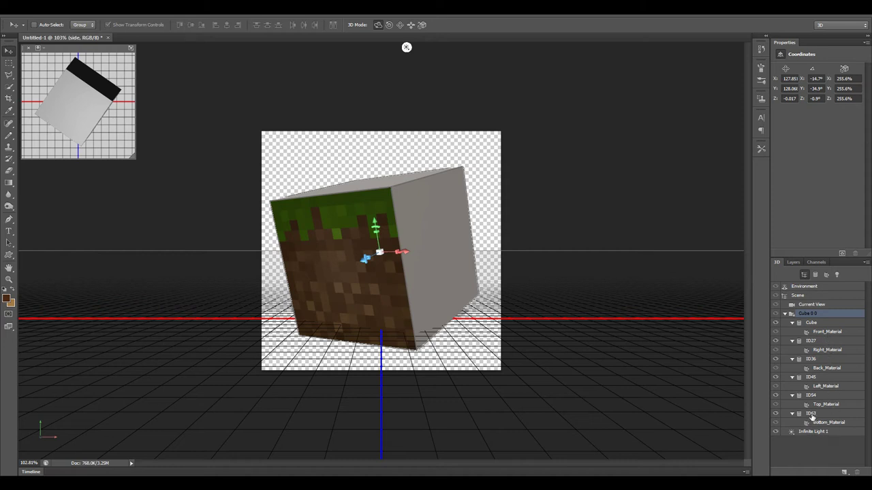
{"action": "left_click", "coordinate": [813, 361]}
{"action": "left_click", "coordinate": [812, 344]}
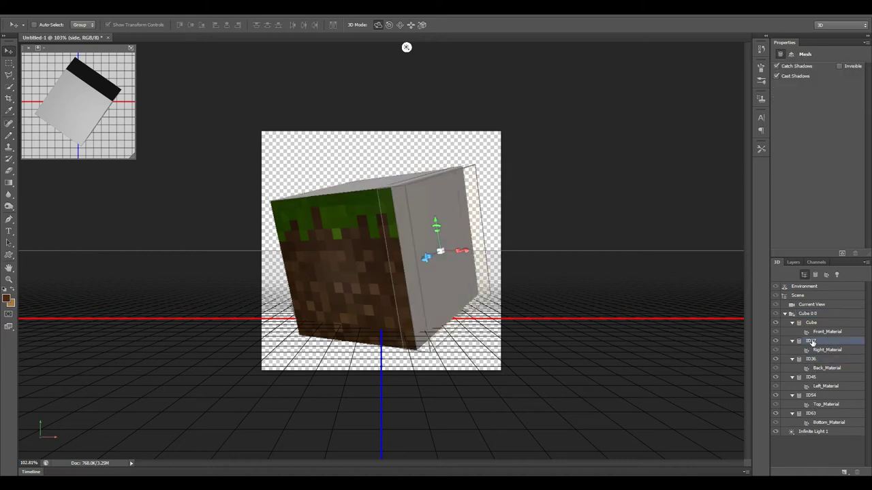
{"action": "left_click", "coordinate": [809, 323]}
{"action": "left_click", "coordinate": [802, 315]}
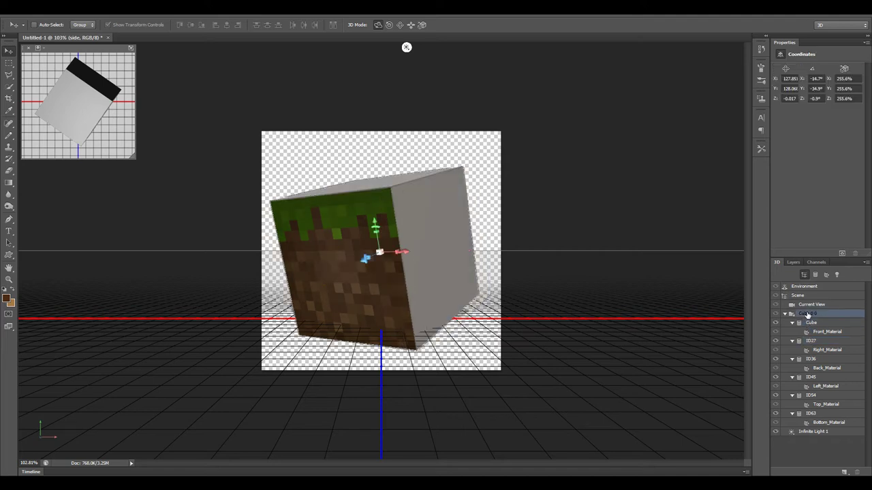
{"action": "left_click", "coordinate": [787, 314]}
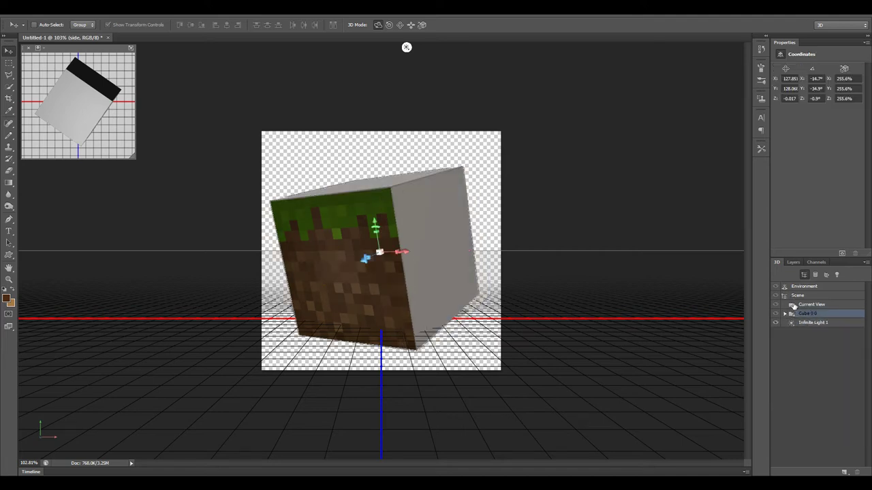
{"action": "left_click", "coordinate": [793, 263]}
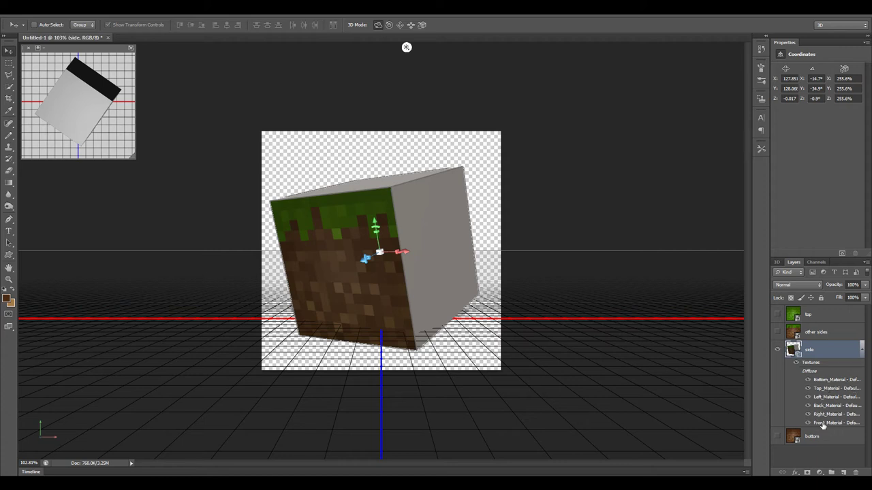
{"action": "mouse_move", "coordinate": [824, 424]}
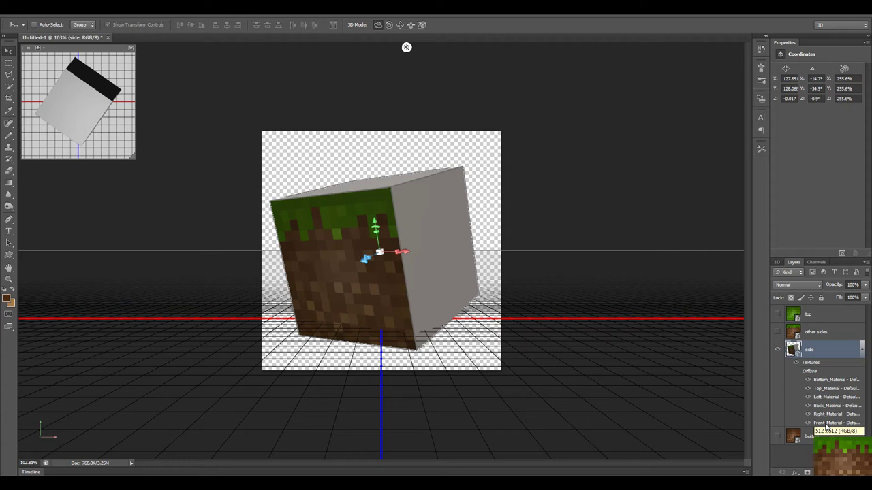
Put the grass-block side texture on the cube's right face and save it.
{"action": "double_click", "coordinate": [826, 423]}
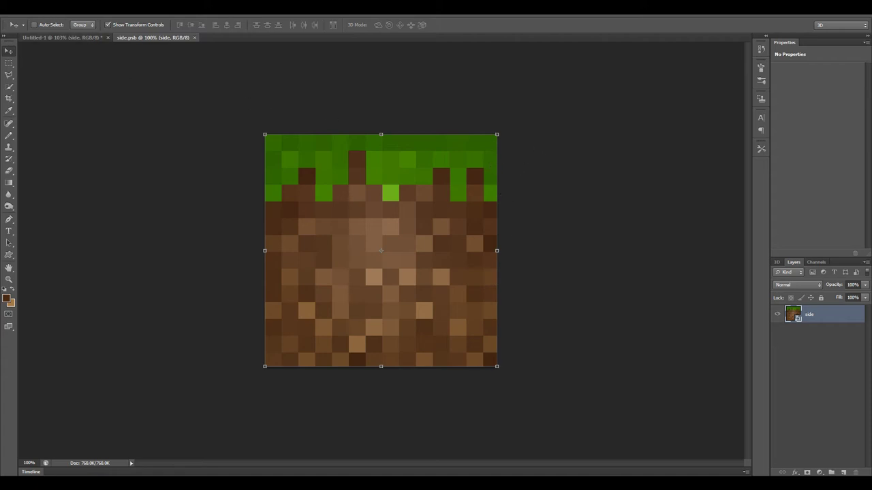
{"action": "key", "text": "ctrl+a"}
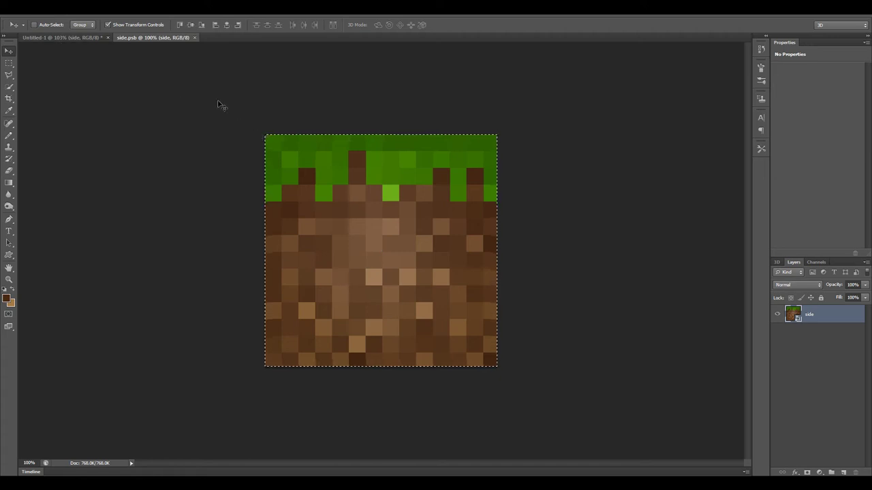
{"action": "left_click", "coordinate": [194, 38]}
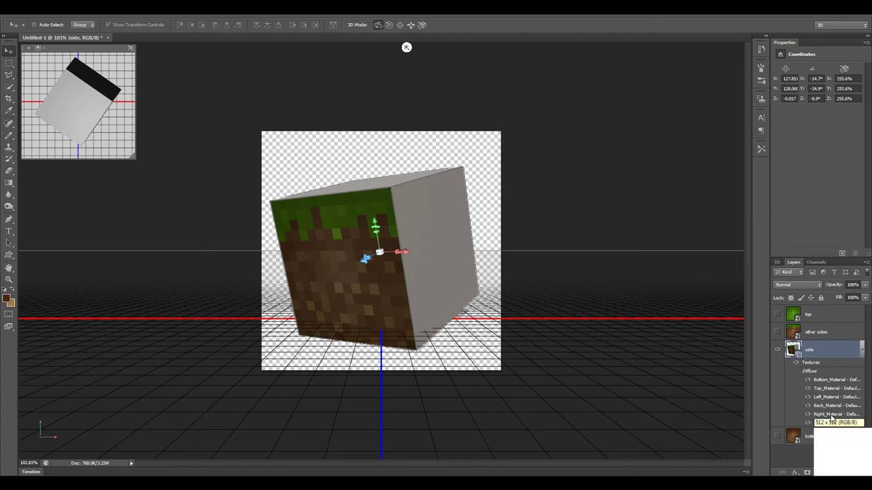
{"action": "double_click", "coordinate": [831, 416]}
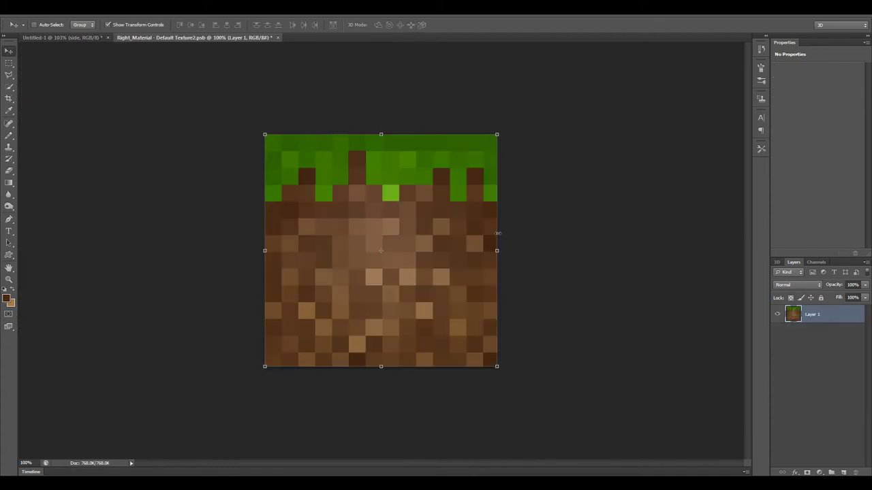
{"action": "key", "text": "ctrl+w"}
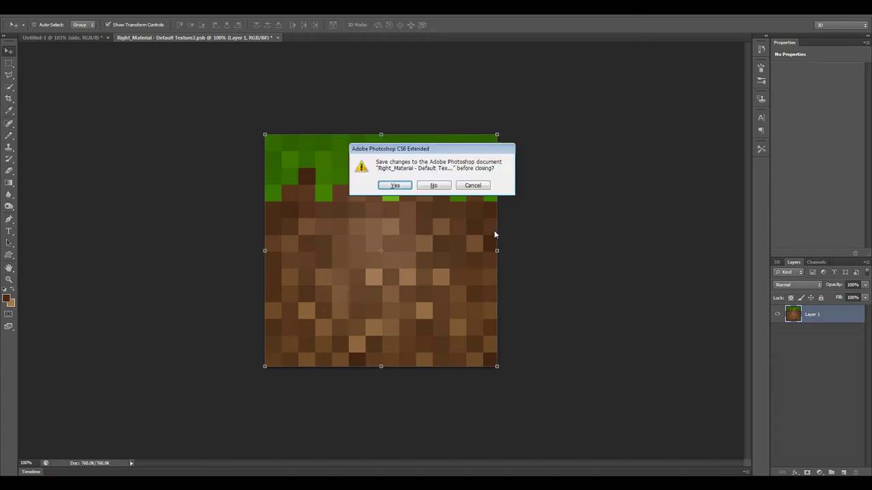
{"action": "left_click", "coordinate": [394, 186]}
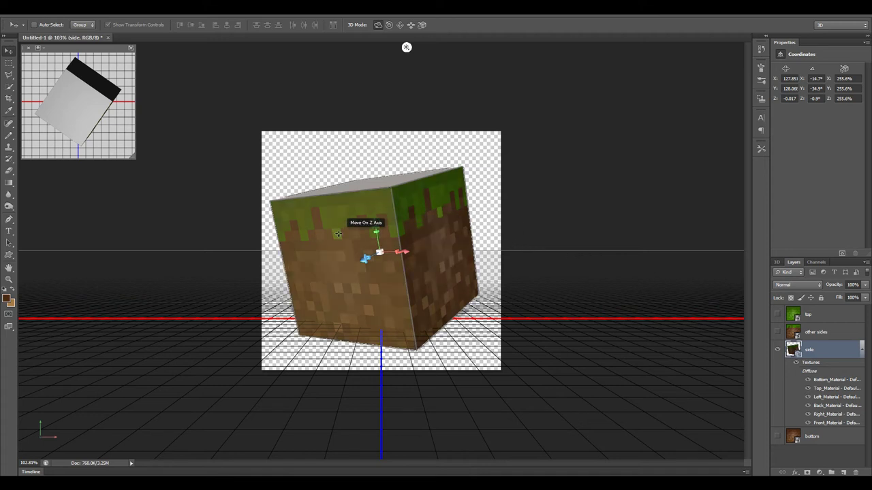
Orbit to the blank back face and paste the grass side texture into the Back and Left textures.
{"action": "left_click_drag", "start_coordinate": [266, 281], "coordinate": [490, 243]}
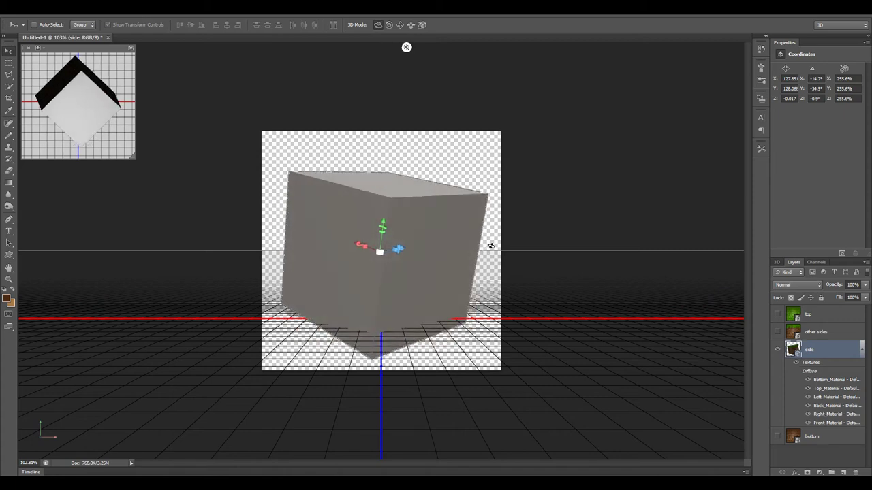
{"action": "double_click", "coordinate": [831, 406]}
{"action": "key", "text": "ctrl+v"}
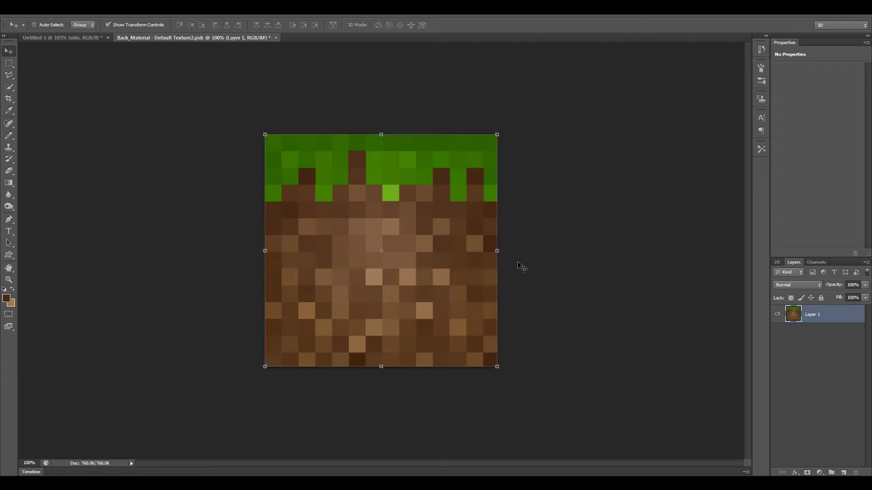
{"action": "key", "text": "Return"}
{"action": "key", "text": "ctrl+s"}
{"action": "key", "text": "ctrl+w"}
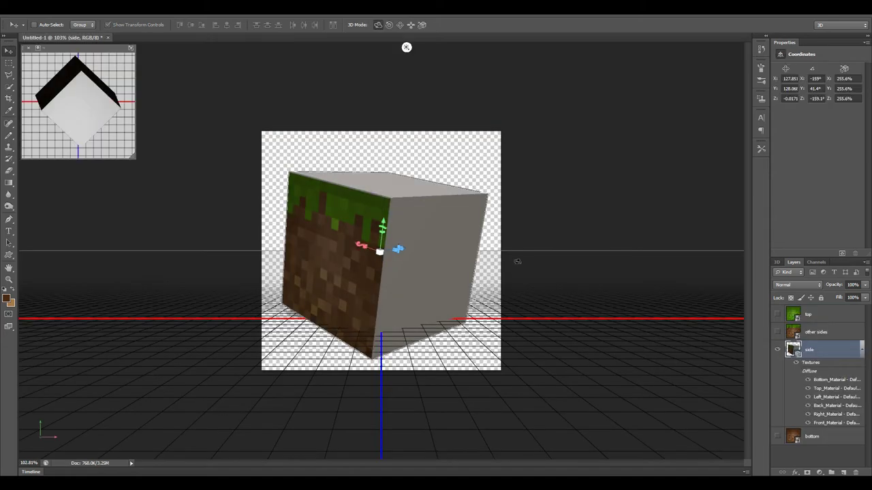
{"action": "double_click", "coordinate": [831, 398]}
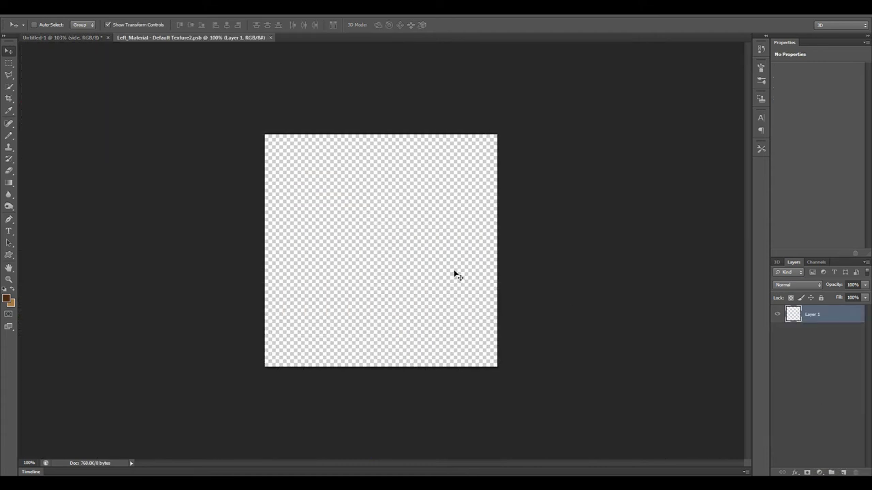
{"action": "key", "text": "ctrl+v"}
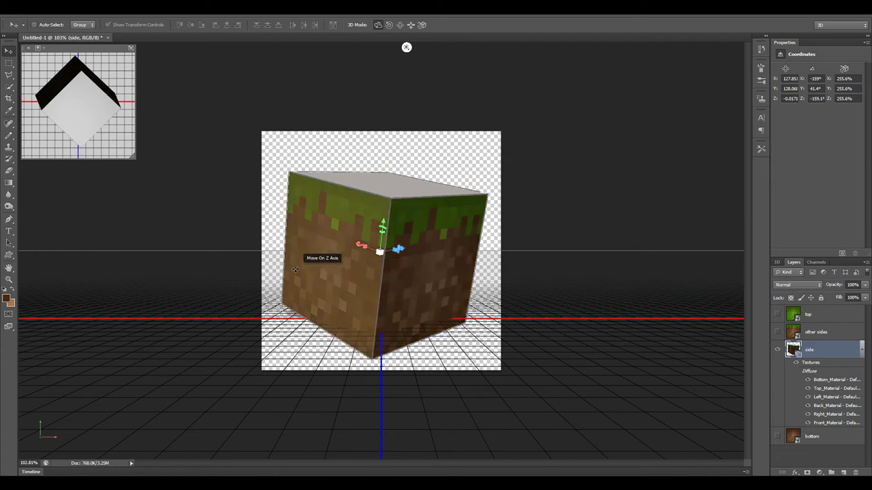
Orbit to the cube's underside and copy the bottom layer's dirt image.
{"action": "left_click_drag", "start_coordinate": [295, 270], "coordinate": [775, 200]}
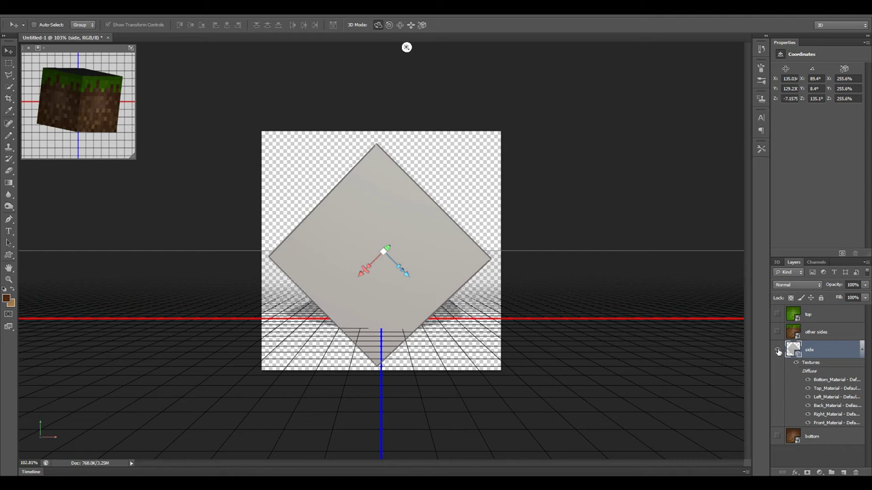
{"action": "left_click", "coordinate": [778, 351]}
{"action": "left_click", "coordinate": [822, 438]}
{"action": "left_click", "coordinate": [777, 437]}
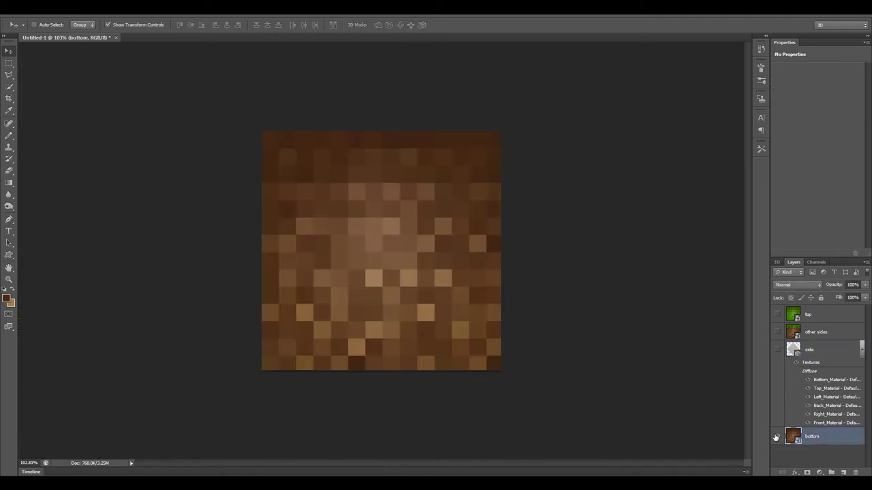
{"action": "key", "text": "ctrl+a"}
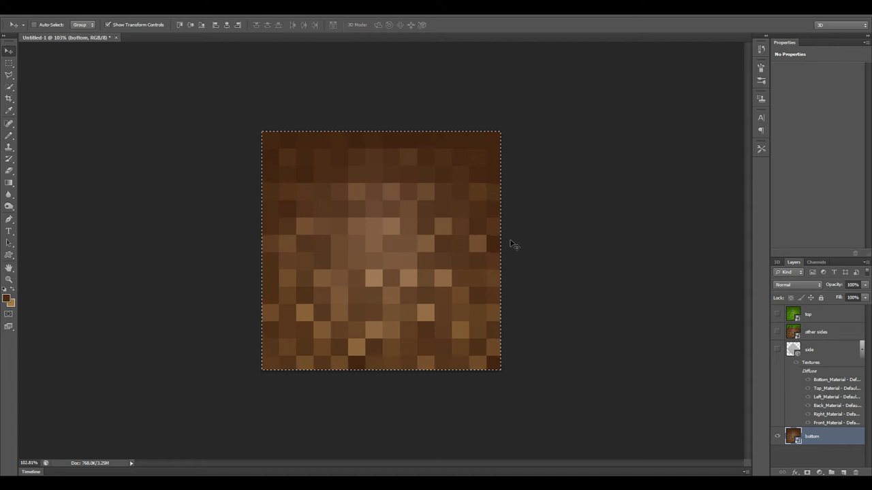
{"action": "left_click", "coordinate": [776, 438]}
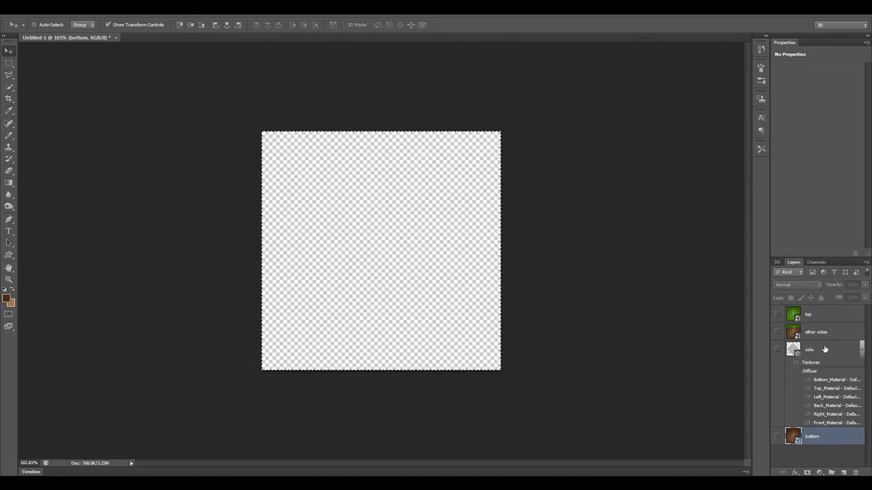
{"action": "left_click", "coordinate": [824, 350]}
{"action": "left_click", "coordinate": [776, 350]}
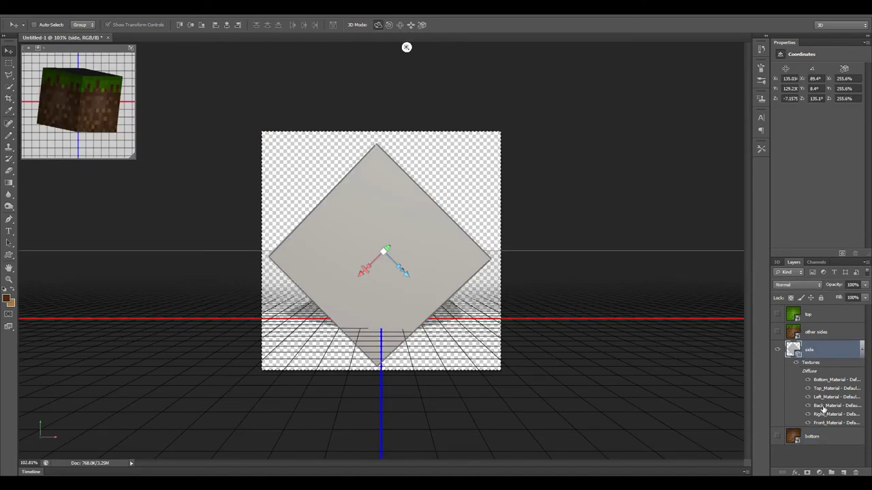
Paste the dirt into Bottom_Material, save it, and orbit the cube to -60° X, -49.2° Y, 60.4° Z.
{"action": "double_click", "coordinate": [823, 381]}
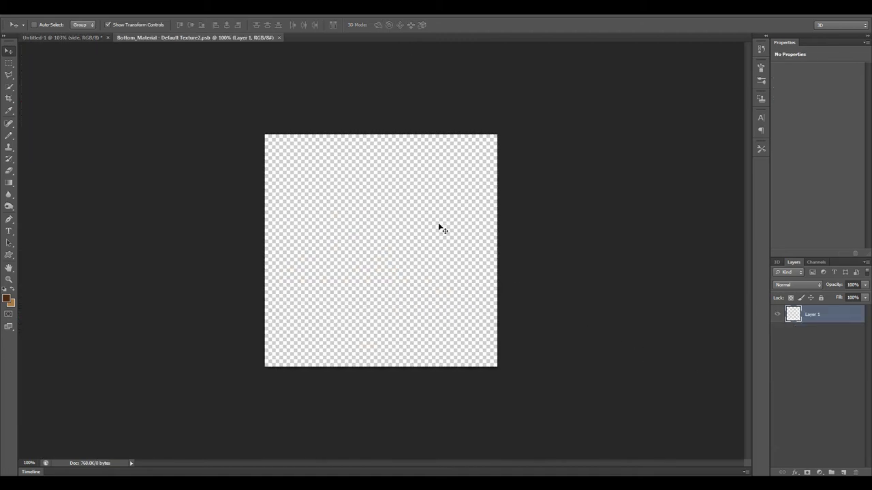
{"action": "key", "text": "ctrl+v"}
{"action": "key", "text": "ctrl+s"}
{"action": "key", "text": "ctrl+w"}
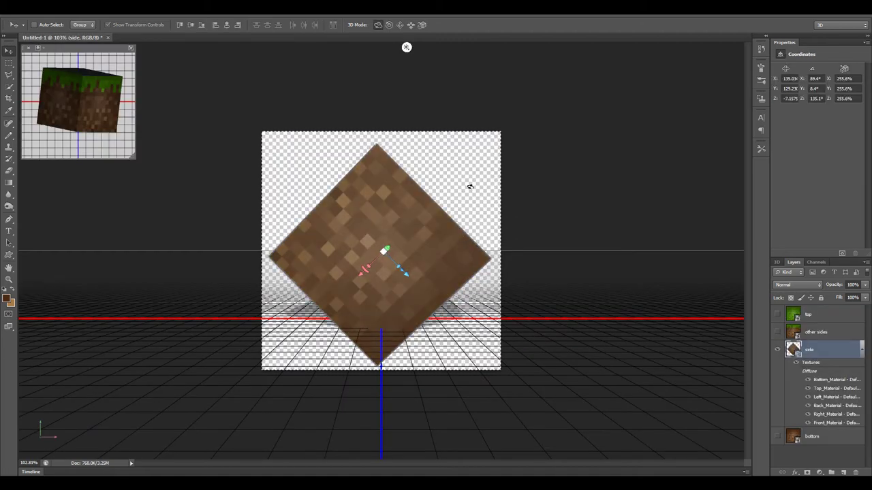
{"action": "left_click_drag", "start_coordinate": [473, 180], "coordinate": [663, 299]}
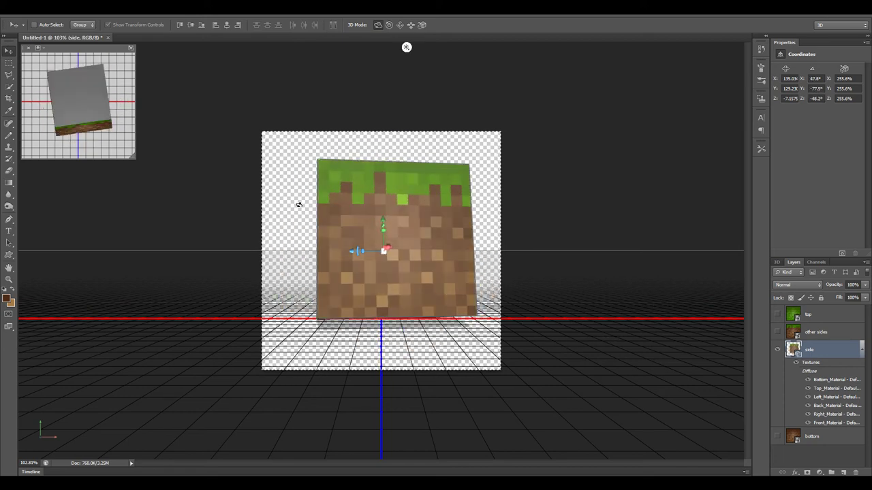
{"action": "left_click_drag", "start_coordinate": [293, 203], "coordinate": [658, 303]}
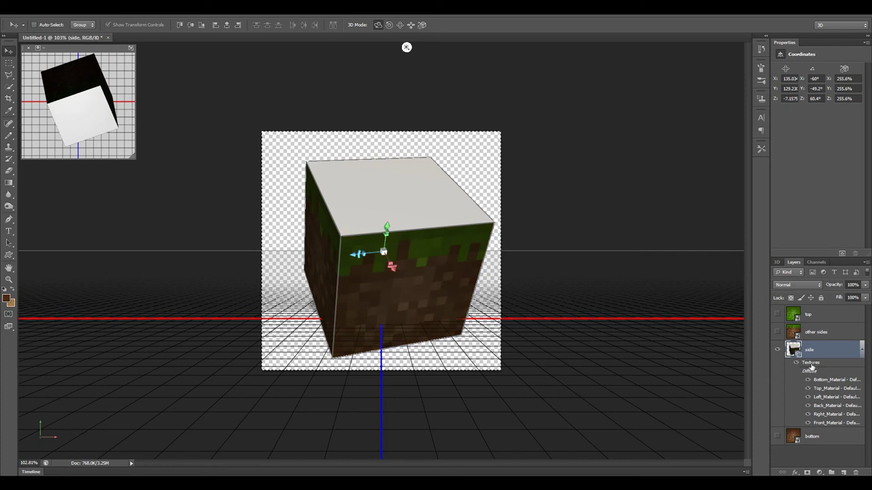
Copy the top layer's green grass image while the 3D cube layer is hidden.
{"action": "left_click", "coordinate": [825, 318]}
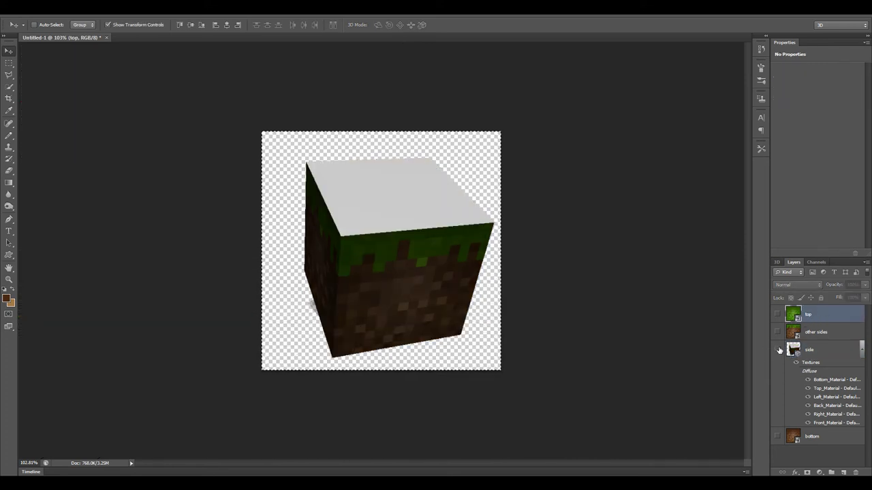
{"action": "left_click", "coordinate": [777, 349]}
{"action": "left_click", "coordinate": [777, 314]}
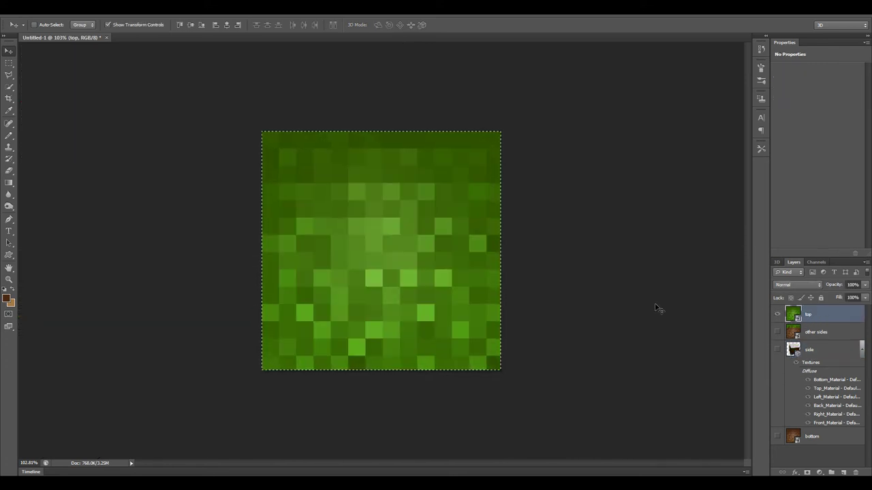
{"action": "key", "text": "m"}
{"action": "key", "text": "ctrl+d"}
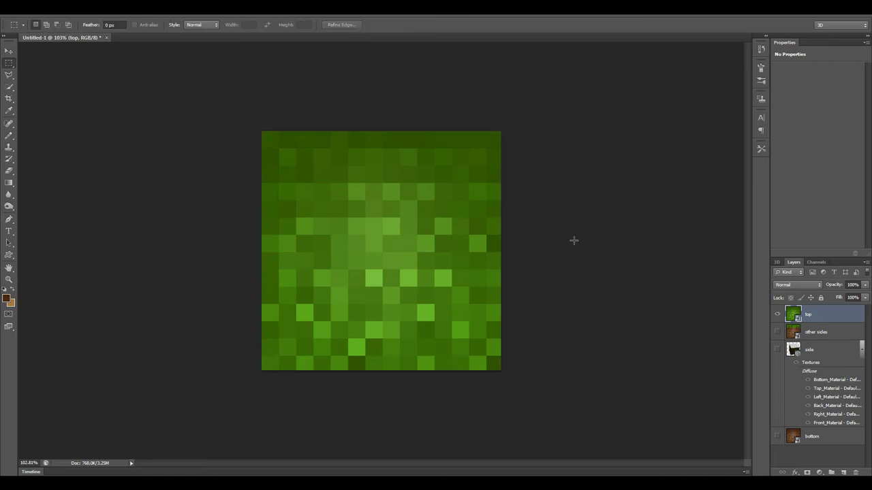
{"action": "left_click", "coordinate": [777, 314]}
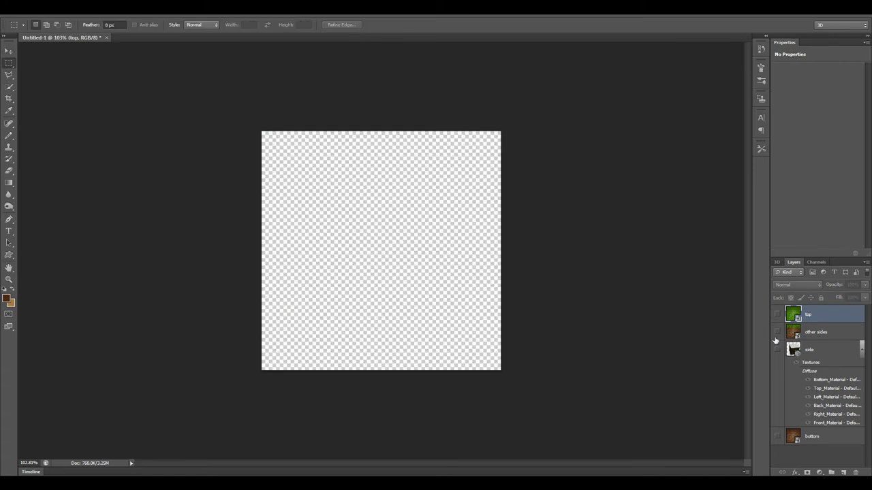
{"action": "left_click", "coordinate": [777, 349]}
{"action": "left_click", "coordinate": [826, 351]}
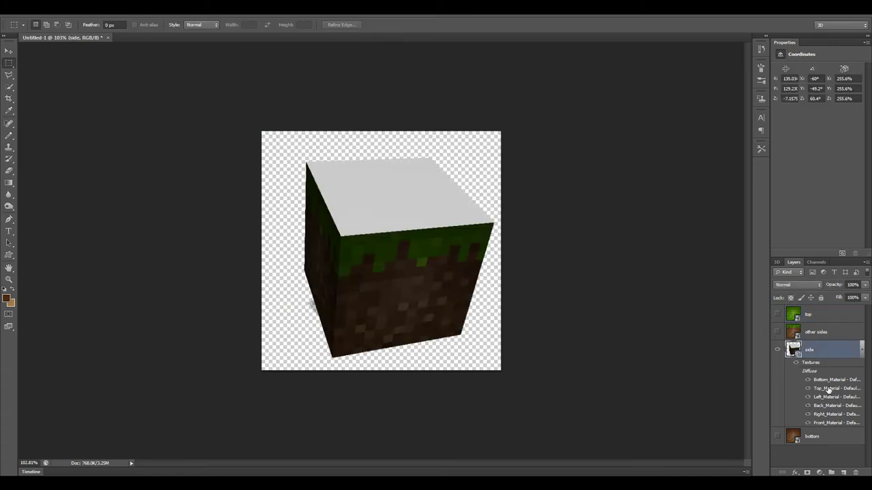
Put the grass into Top_Material, save it, and turn the cube upright to 2° X, -60.2° Y, 4.5° Z.
{"action": "double_click", "coordinate": [829, 389]}
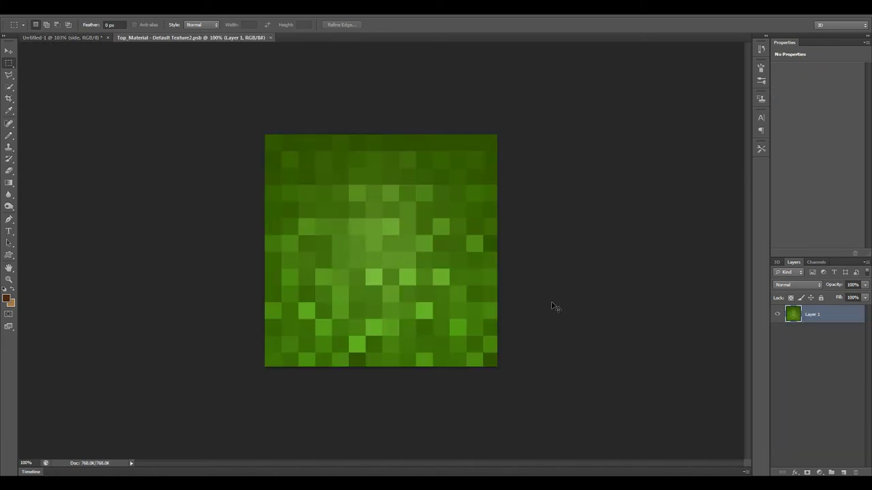
{"action": "key", "text": "ctrl+s"}
{"action": "key", "text": "ctrl+w"}
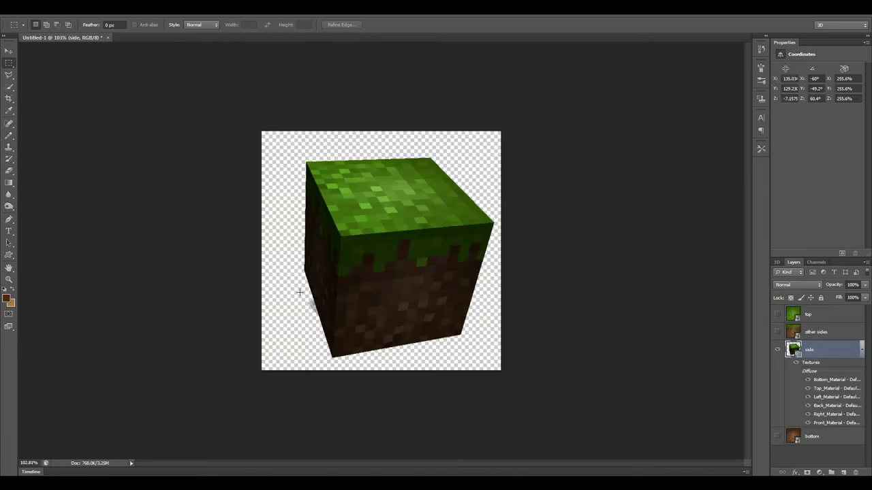
{"action": "key", "text": "v"}
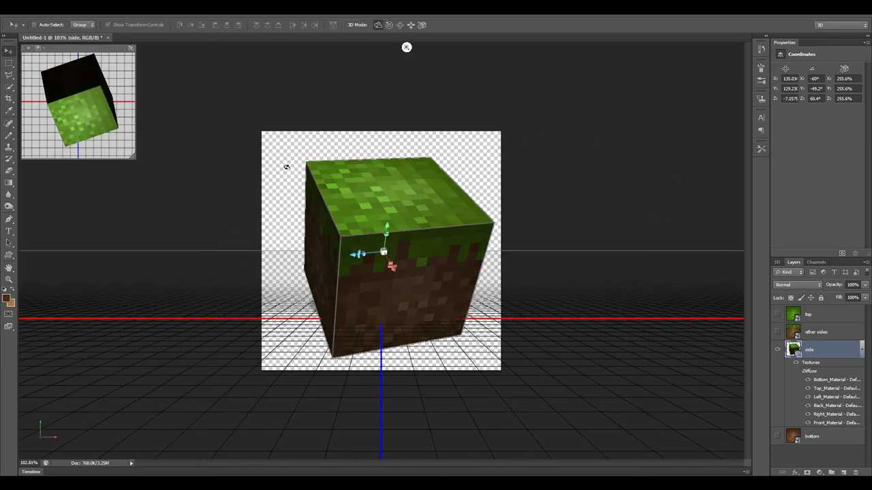
{"action": "left_click_drag", "start_coordinate": [286, 168], "coordinate": [300, 132]}
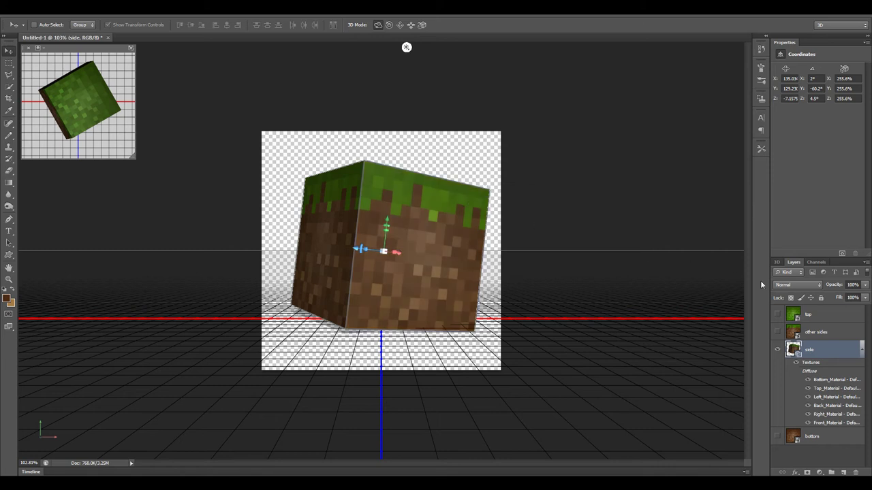
Set the Current View camera to the Default preset, then orbit it low around the grass block.
{"action": "left_click", "coordinate": [777, 263]}
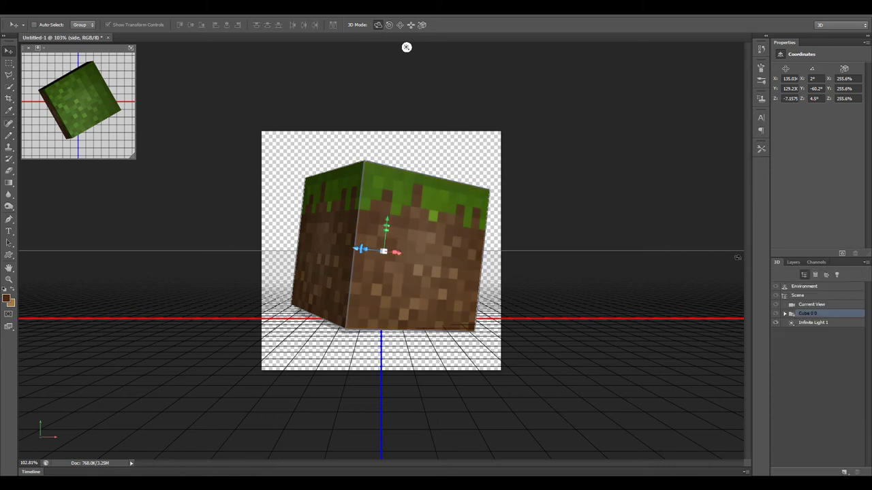
{"action": "left_click", "coordinate": [805, 305]}
{"action": "left_click", "coordinate": [811, 68]}
{"action": "left_click", "coordinate": [810, 76]}
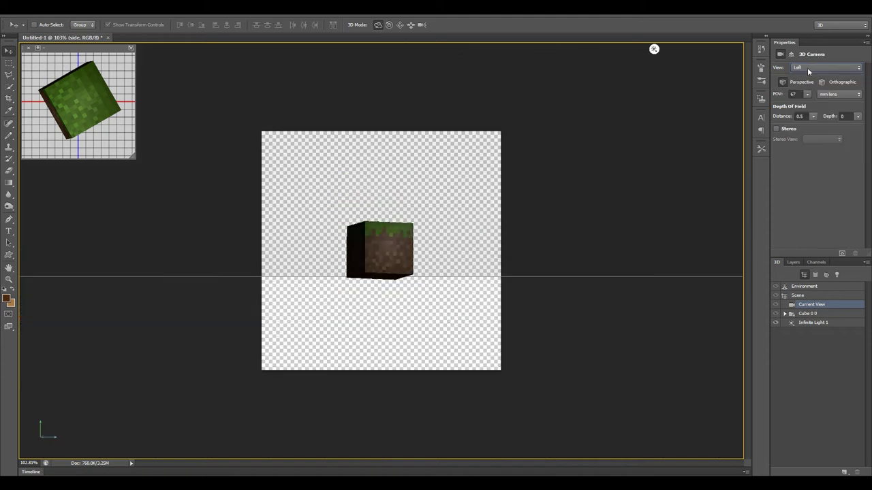
{"action": "left_click", "coordinate": [807, 68]}
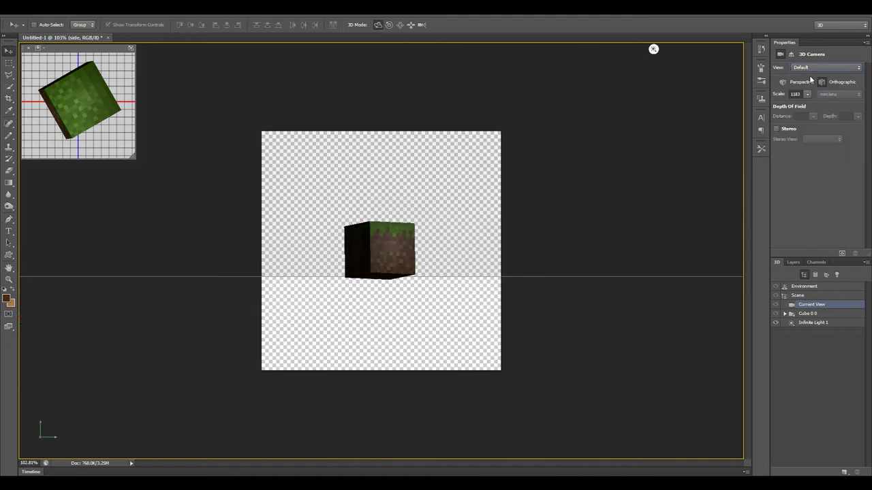
{"action": "left_click", "coordinate": [810, 72]}
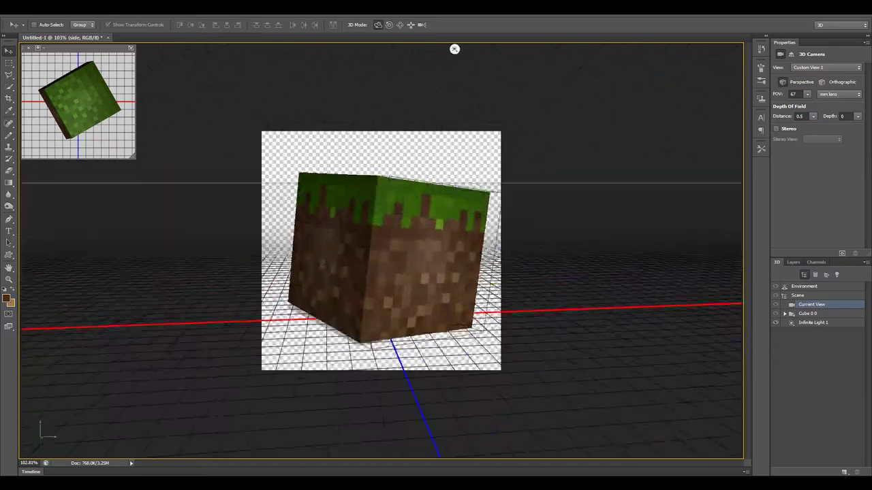
{"action": "left_click_drag", "start_coordinate": [53, 282], "coordinate": [458, 243]}
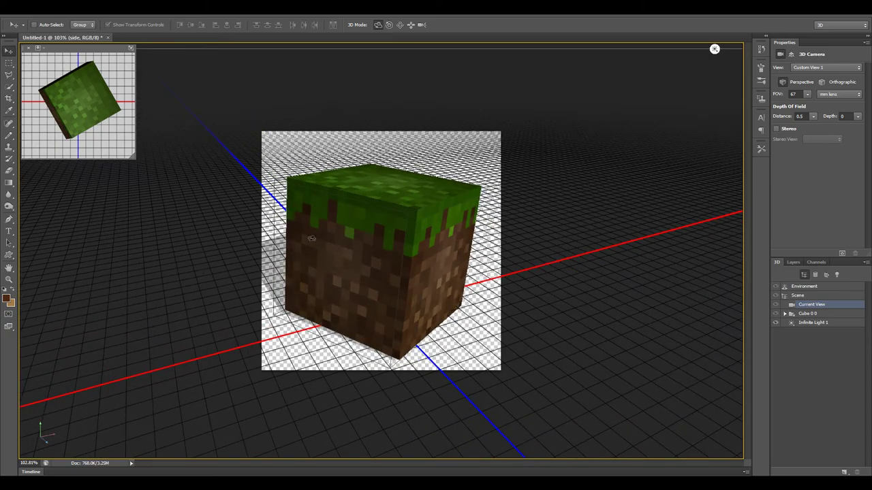
{"action": "left_click_drag", "start_coordinate": [714, 49], "coordinate": [736, 149]}
Change Infinite Light 1 to a Spot light with a 23.3° hotspot and 54.3° cone.
{"action": "left_click", "coordinate": [819, 322]}
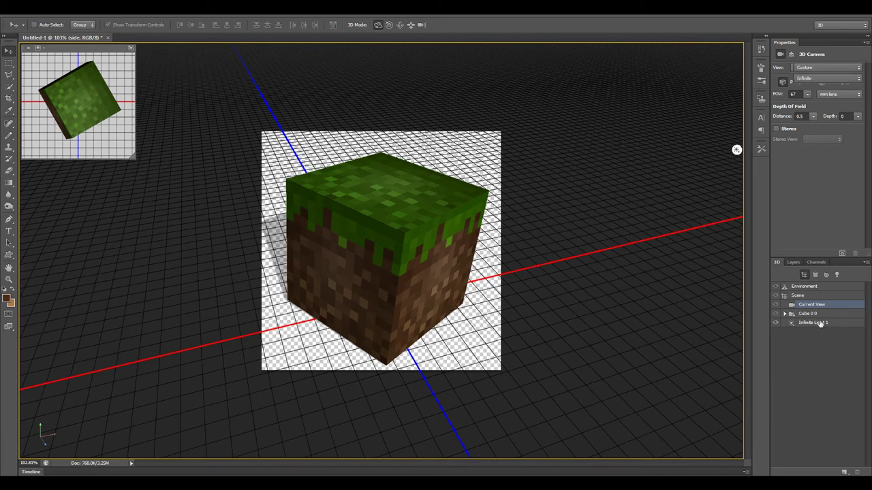
{"action": "left_click", "coordinate": [822, 80]}
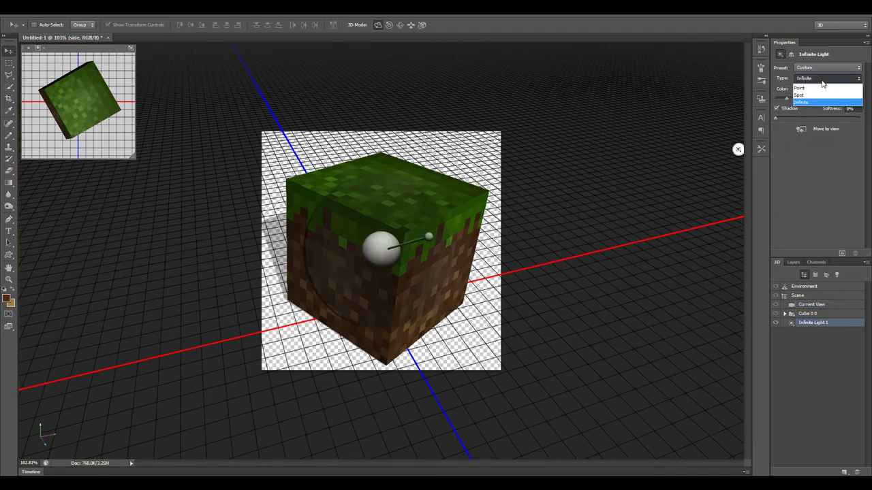
{"action": "left_click", "coordinate": [810, 96]}
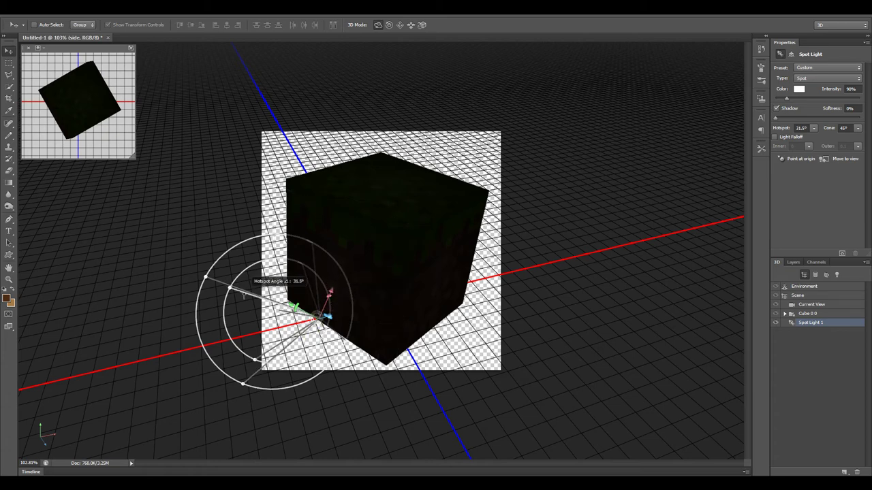
{"action": "left_click_drag", "start_coordinate": [243, 292], "coordinate": [257, 261]}
{"action": "mouse_move", "coordinate": [242, 292]}
{"action": "left_click_drag", "start_coordinate": [242, 293], "coordinate": [255, 312]}
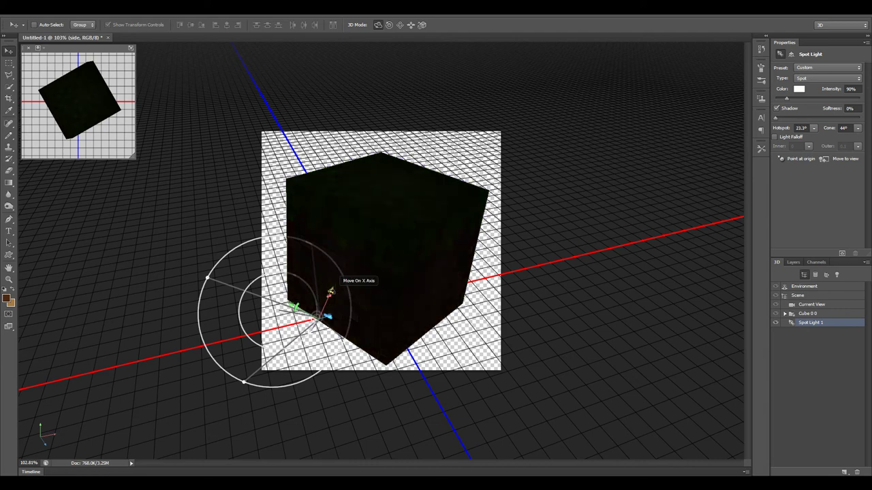
Move and rotate the spot light gizmo so its cone surrounds the grass cube.
{"action": "left_click_drag", "start_coordinate": [330, 289], "coordinate": [749, 141]}
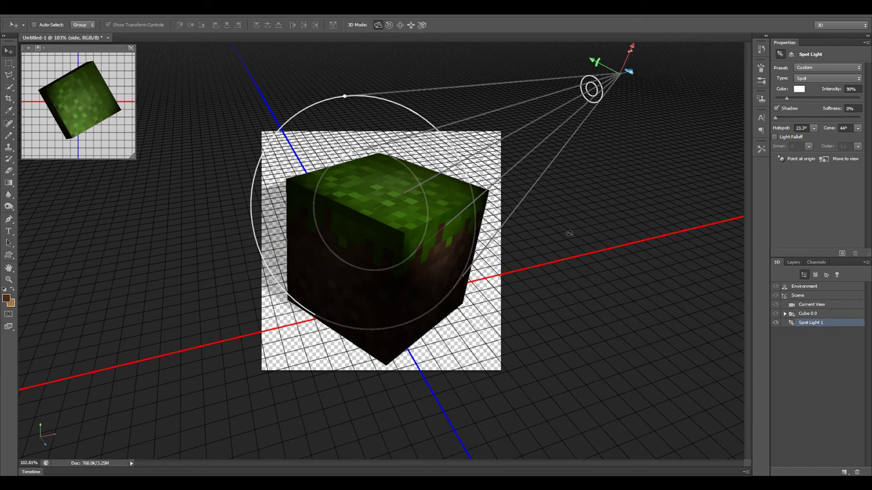
{"action": "left_click_drag", "start_coordinate": [539, 282], "coordinate": [469, 269]}
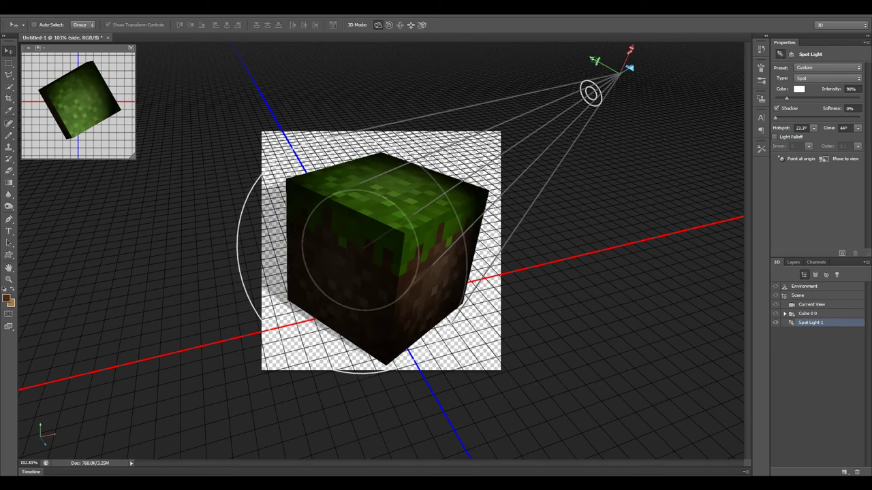
{"action": "left_click_drag", "start_coordinate": [594, 60], "coordinate": [579, 134]}
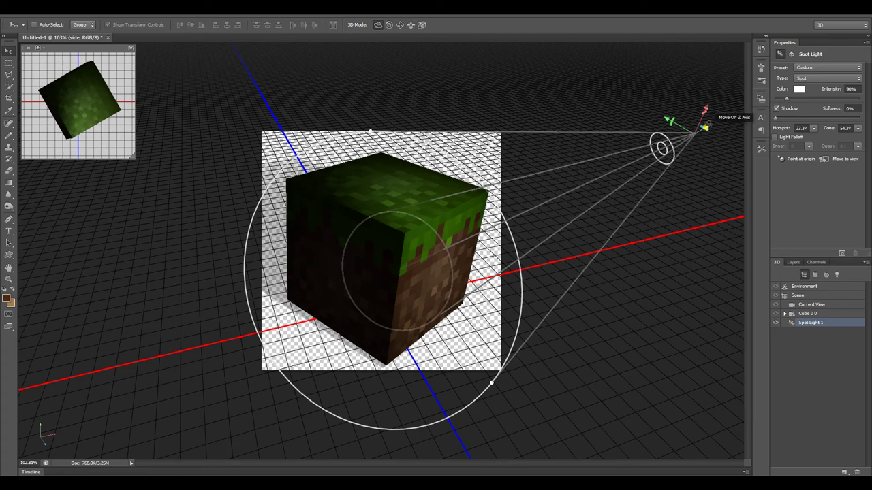
{"action": "left_click_drag", "start_coordinate": [709, 120], "coordinate": [646, 246]}
{"action": "left_click_drag", "start_coordinate": [650, 356], "coordinate": [603, 312]}
{"action": "left_click_drag", "start_coordinate": [573, 196], "coordinate": [547, 216]}
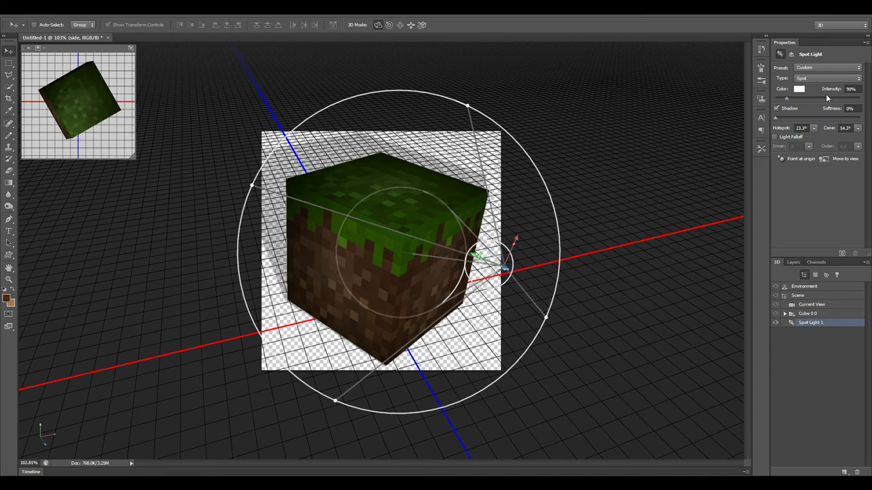
Raise Spot Light 1's intensity to 316% and set its colour to pale peach ffe5d8.
{"action": "left_click_drag", "start_coordinate": [787, 100], "coordinate": [809, 102]}
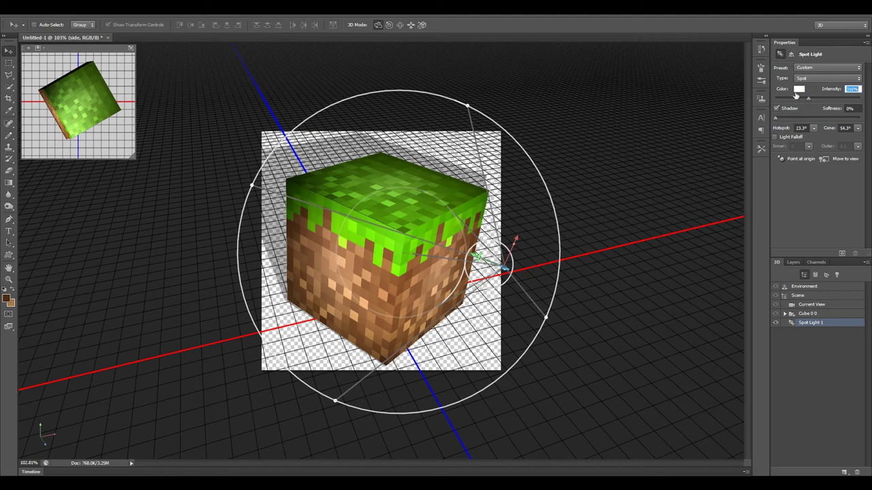
{"action": "left_click", "coordinate": [798, 90]}
{"action": "left_click", "coordinate": [412, 179]}
{"action": "left_click_drag", "start_coordinate": [489, 114], "coordinate": [740, 89]}
{"action": "left_click", "coordinate": [616, 121]}
{"action": "mouse_move", "coordinate": [616, 121]}
{"action": "left_mouse_down"}
{"action": "mouse_move", "coordinate": [575, 118]}
{"action": "mouse_move", "coordinate": [570, 131]}
{"action": "mouse_move", "coordinate": [569, 113]}
{"action": "mouse_move", "coordinate": [582, 122]}
{"action": "mouse_move", "coordinate": [664, 113]}
{"action": "mouse_move", "coordinate": [580, 112]}
{"action": "left_mouse_up"}
{"action": "left_click", "coordinate": [693, 153]}
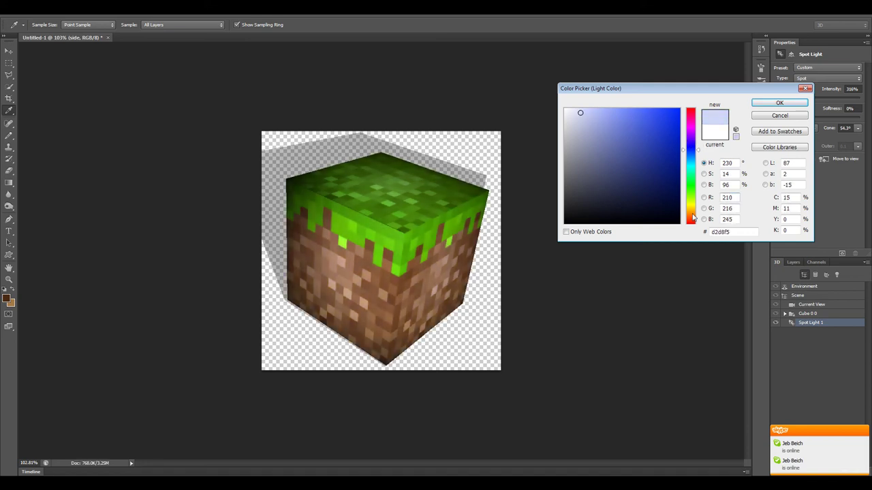
{"action": "left_click", "coordinate": [693, 217]}
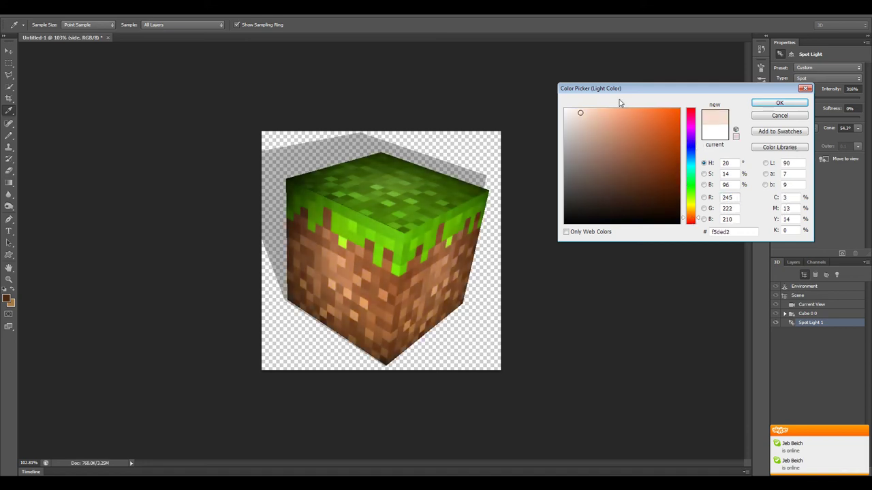
{"action": "left_click_drag", "start_coordinate": [590, 110], "coordinate": [579, 104]}
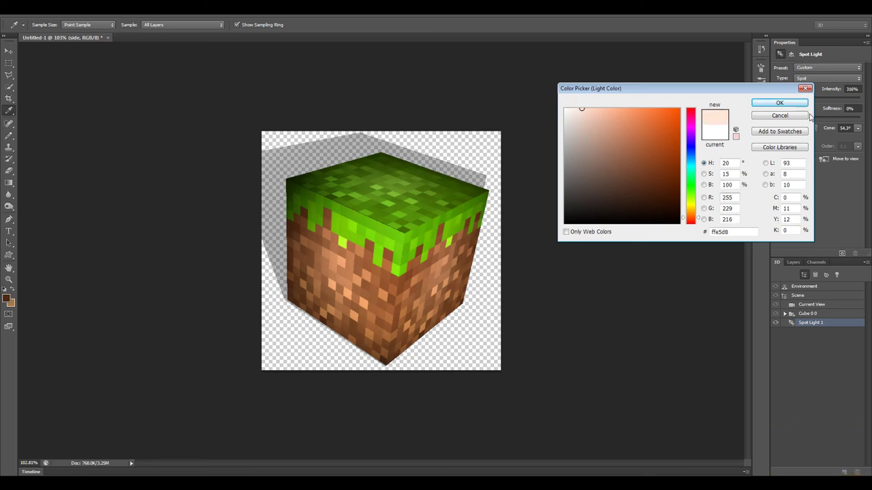
{"action": "left_click", "coordinate": [779, 104]}
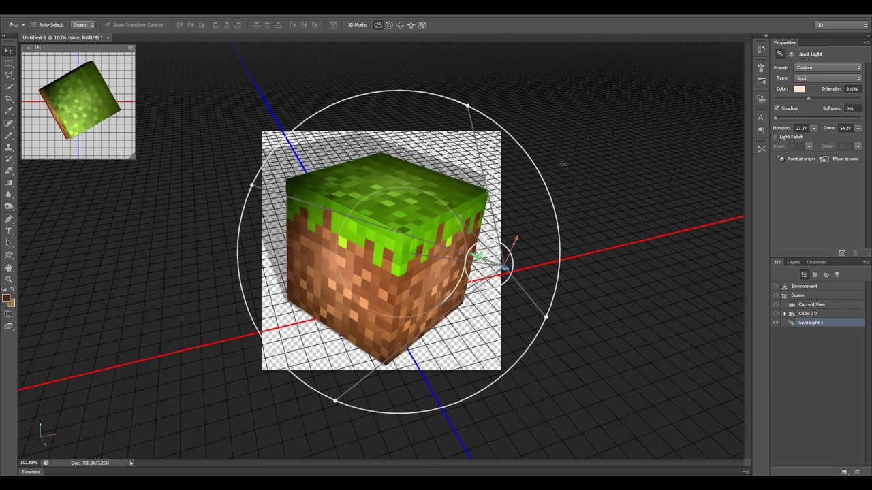
Swing the spot light's cone, try different Shadow Softness values, and leave Shadow unchecked.
{"action": "left_click_drag", "start_coordinate": [563, 164], "coordinate": [593, 174]}
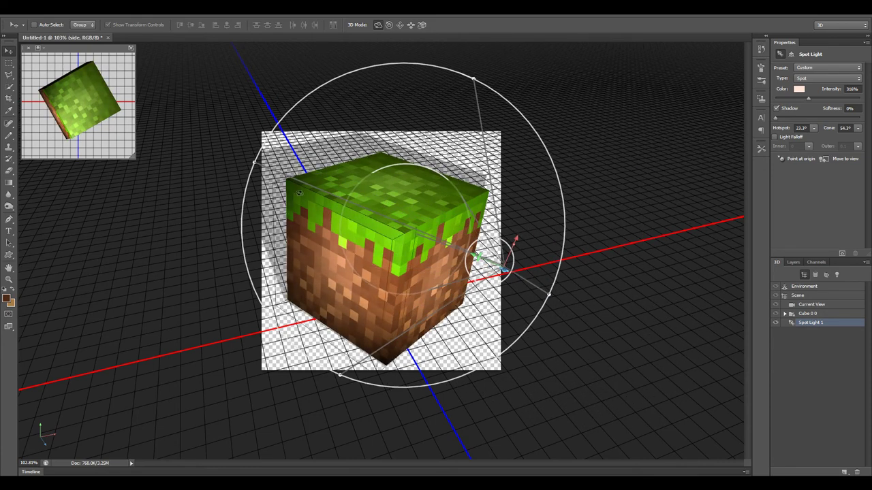
{"action": "mouse_move", "coordinate": [627, 253]}
{"action": "left_mouse_down"}
{"action": "mouse_move", "coordinate": [633, 243]}
{"action": "mouse_move", "coordinate": [615, 248]}
{"action": "mouse_move", "coordinate": [631, 245]}
{"action": "left_mouse_up"}
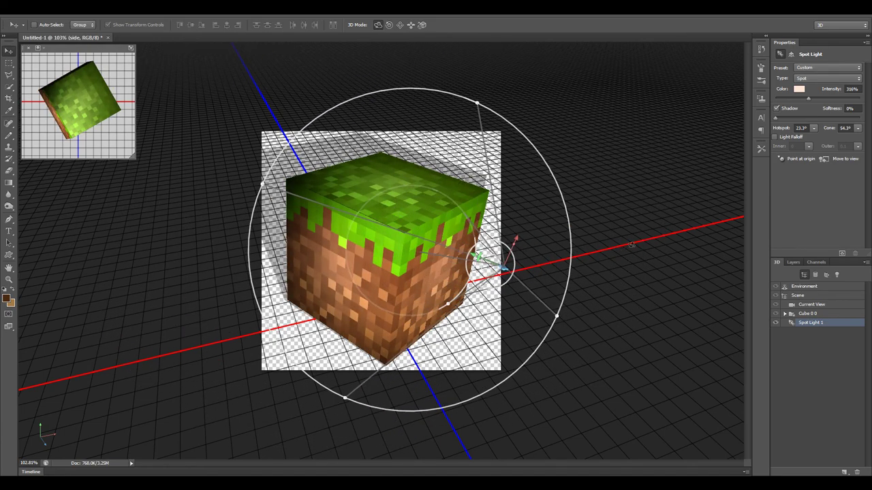
{"action": "left_click", "coordinate": [776, 109]}
{"action": "left_click", "coordinate": [778, 109]}
{"action": "left_click_drag", "start_coordinate": [774, 120], "coordinate": [856, 120]}
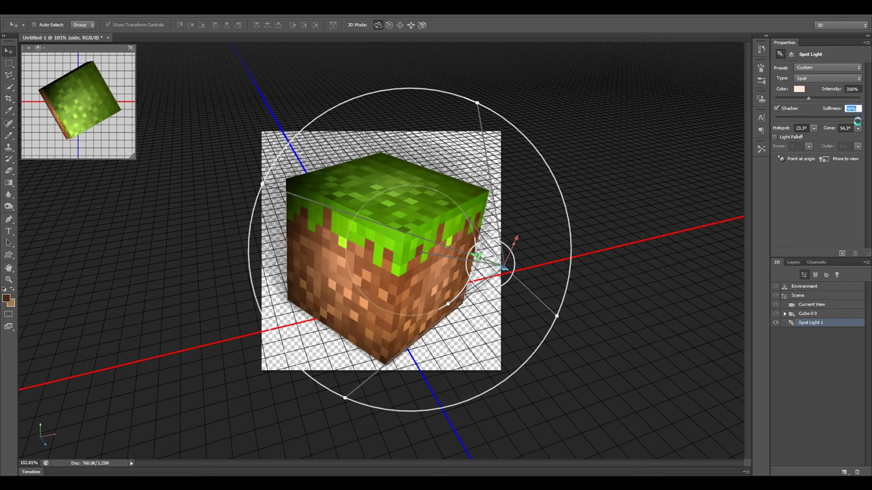
{"action": "left_click_drag", "start_coordinate": [857, 121], "coordinate": [799, 117]}
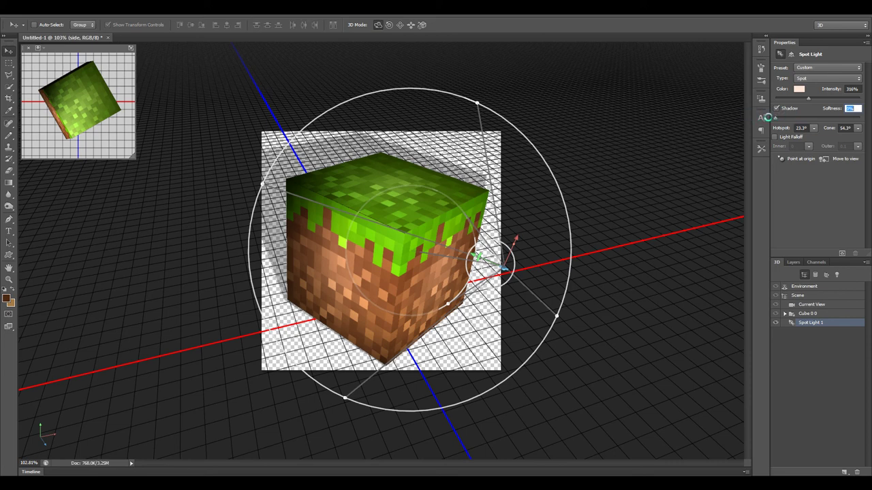
{"action": "left_click", "coordinate": [777, 107]}
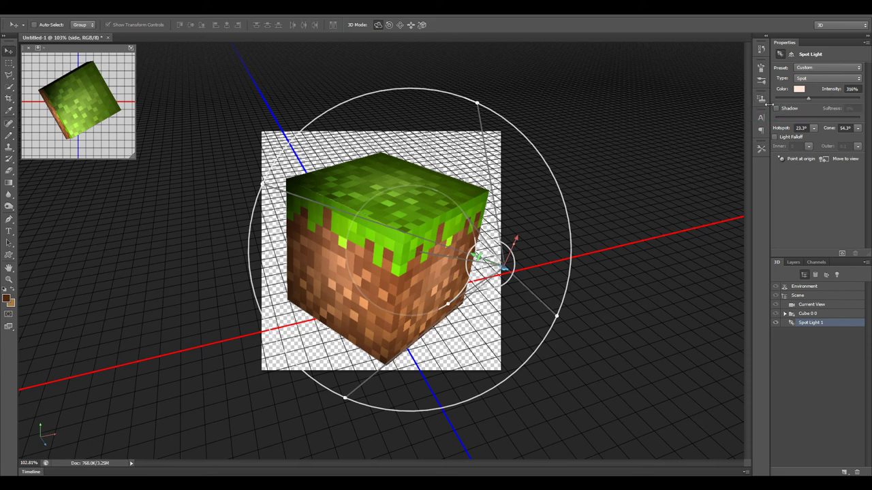
Set the camera's Depth Of Field Distance to 0.31 and Depth to 2.5.
{"action": "left_click", "coordinate": [806, 306]}
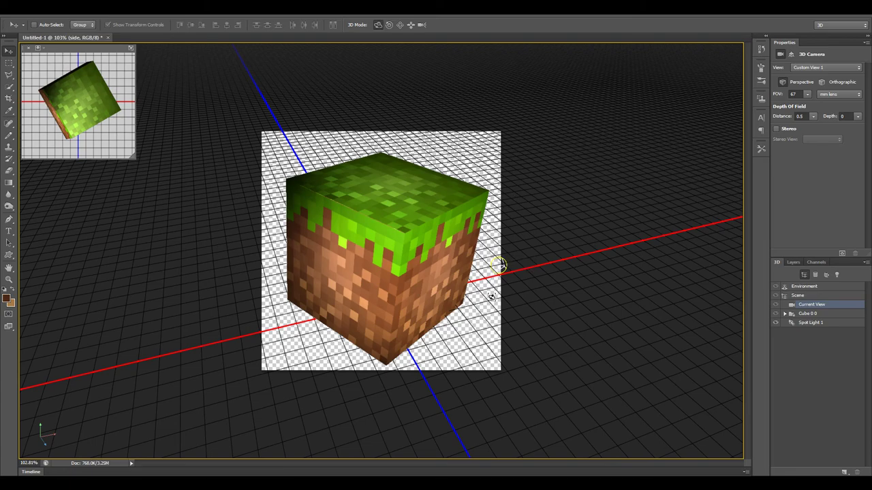
{"action": "left_click_drag", "start_coordinate": [491, 305], "coordinate": [598, 195]}
{"action": "left_click", "coordinate": [859, 117]}
{"action": "left_click_drag", "start_coordinate": [826, 130], "coordinate": [841, 125]}
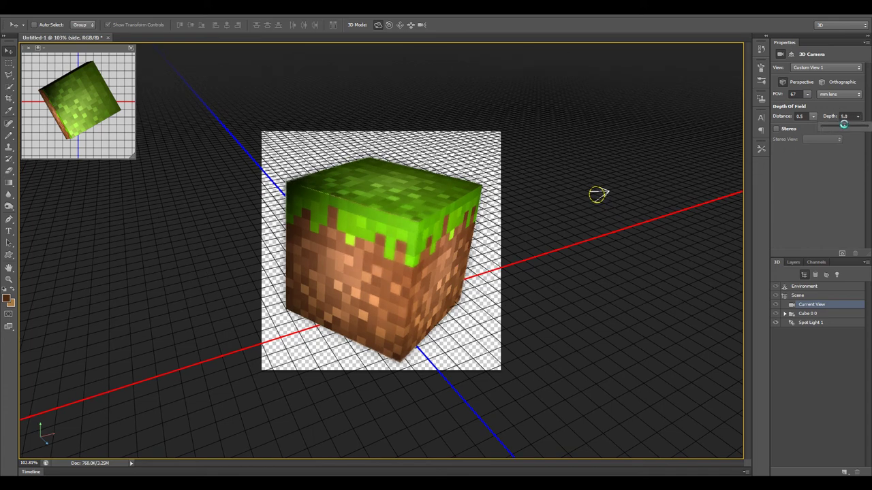
{"action": "left_click", "coordinate": [811, 117]}
{"action": "left_click_drag", "start_coordinate": [806, 128], "coordinate": [804, 127]}
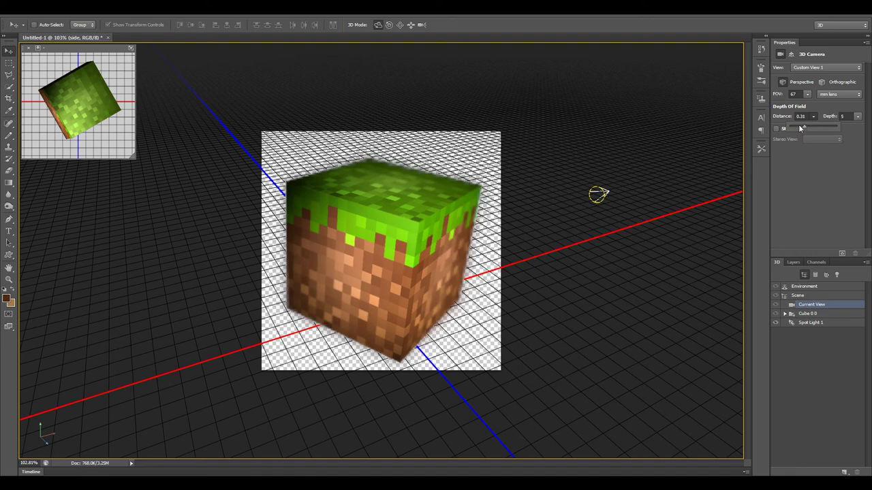
{"action": "left_click", "coordinate": [858, 118]}
{"action": "mouse_move", "coordinate": [844, 129]}
{"action": "left_mouse_down"}
{"action": "mouse_move", "coordinate": [822, 126]}
{"action": "mouse_move", "coordinate": [832, 125]}
{"action": "left_mouse_up"}
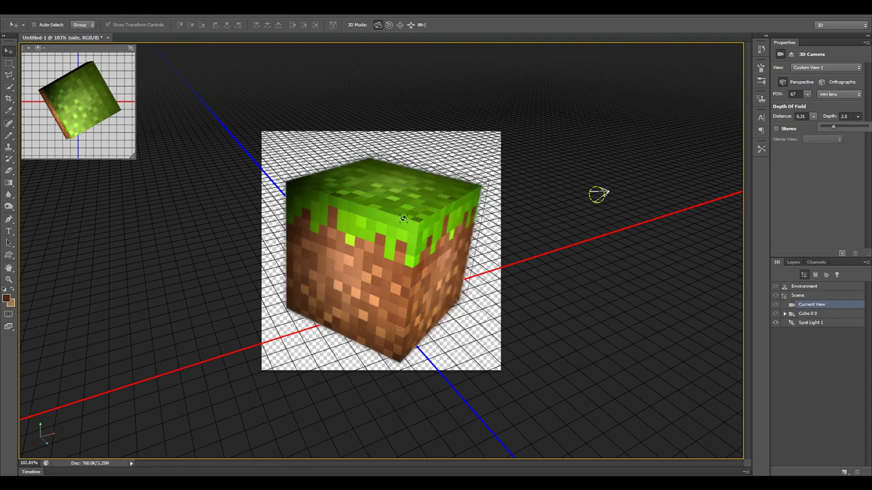
{"action": "left_click", "coordinate": [803, 165]}
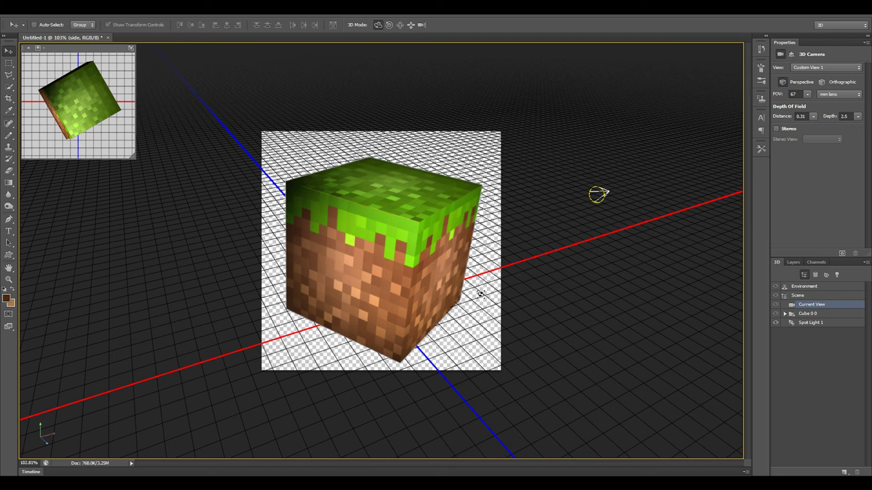
Orbit the camera to a raised three-quarter view of the grass block (Custom View 1).
{"action": "left_click_drag", "start_coordinate": [598, 195], "coordinate": [698, 205]}
{"action": "left_click_drag", "start_coordinate": [480, 321], "coordinate": [466, 316]}
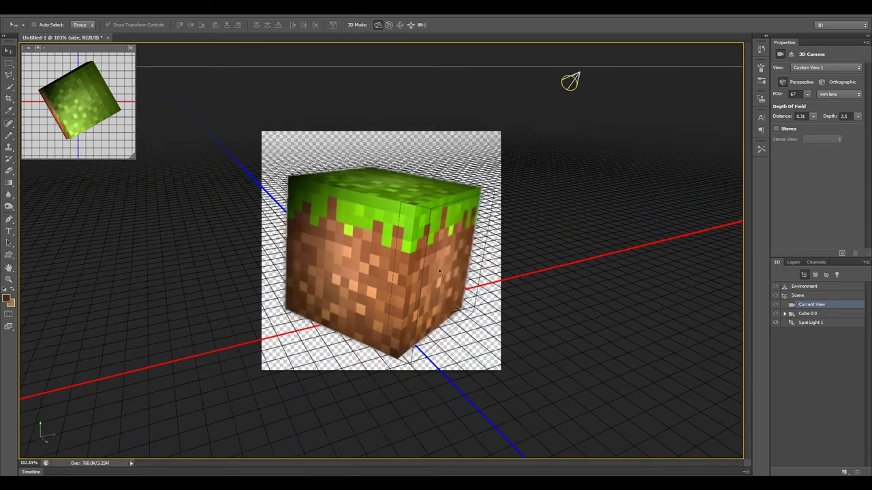
{"action": "left_click_drag", "start_coordinate": [439, 250], "coordinate": [442, 283]}
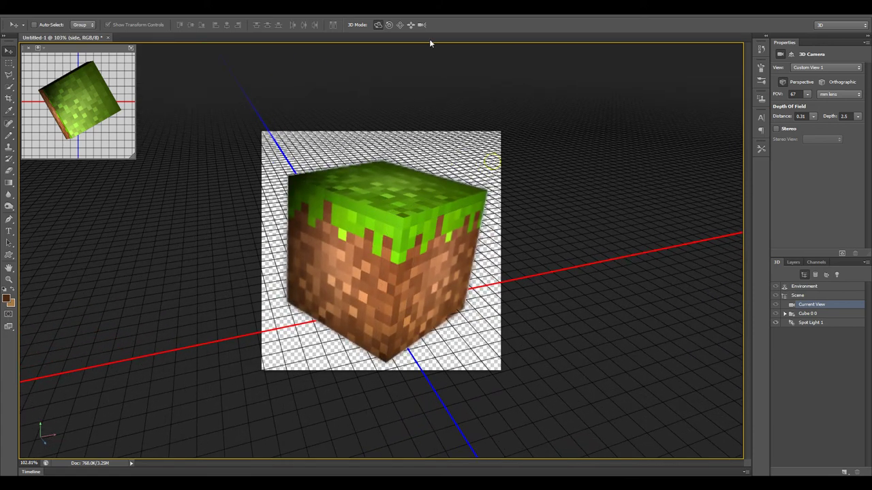
Save the image as test.png in PNG format, accepting the default PNG options.
{"action": "key", "text": "ctrl+s"}
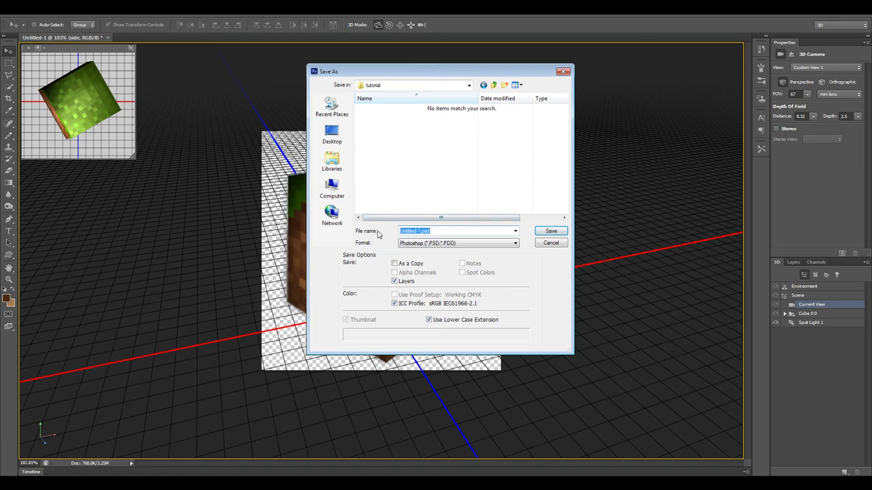
{"action": "type", "text": "test"}
{"action": "left_click", "coordinate": [464, 243]}
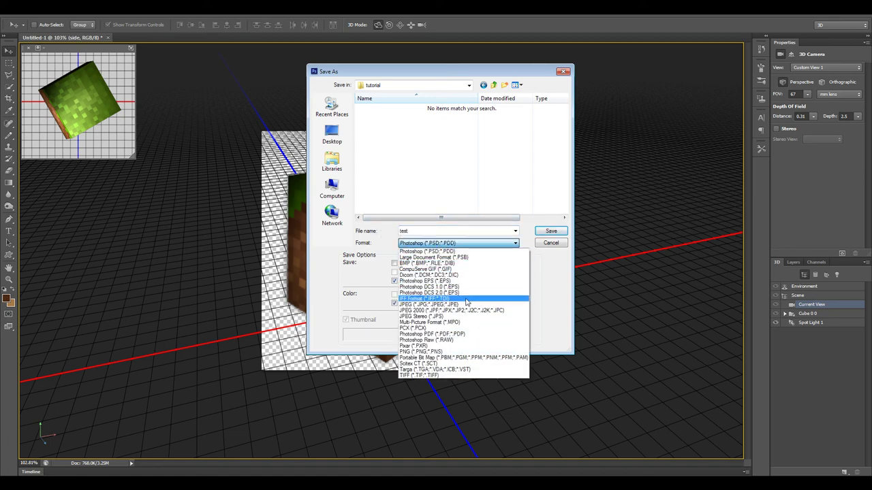
{"action": "left_click", "coordinate": [474, 352]}
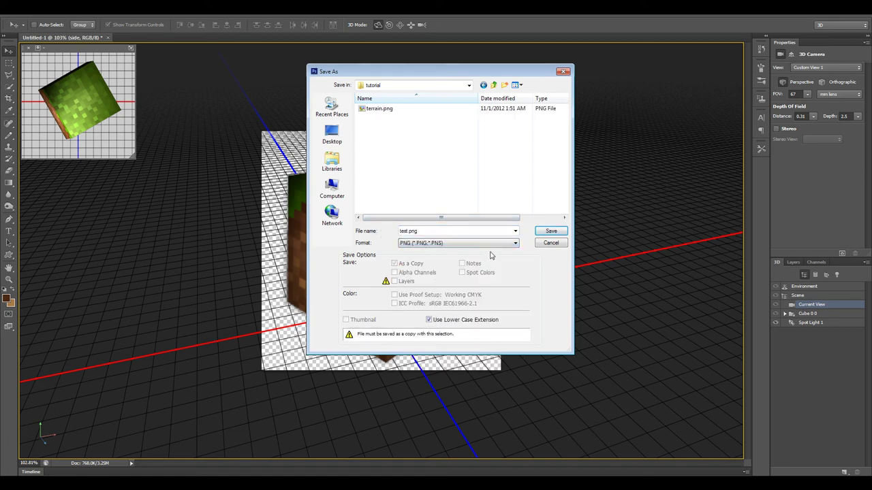
{"action": "left_click", "coordinate": [551, 232]}
{"action": "left_click", "coordinate": [466, 156]}
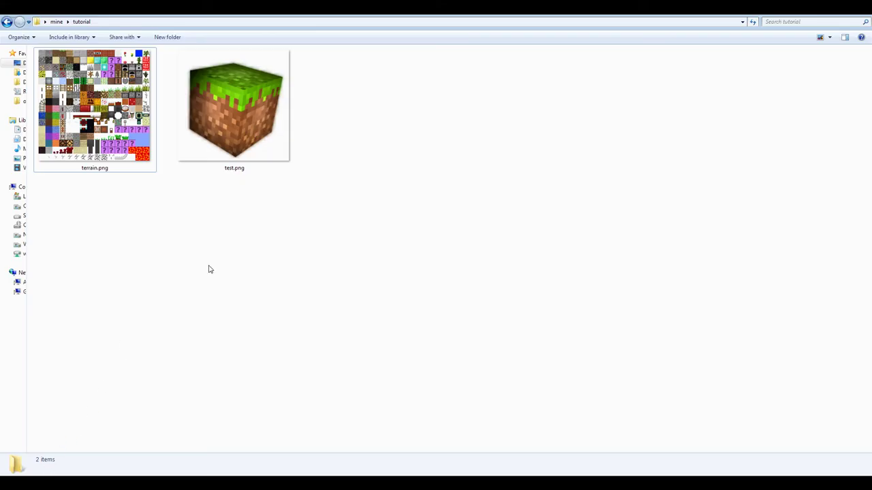
Preview test.png in Windows Photo Viewer to check the blurred cube render, then close it.
{"action": "double_click", "coordinate": [260, 139]}
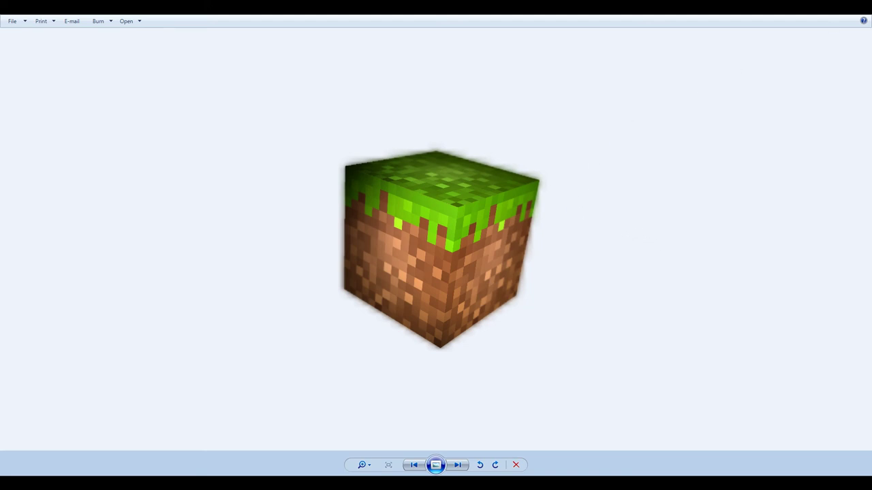
{"action": "key", "text": "alt+F4"}
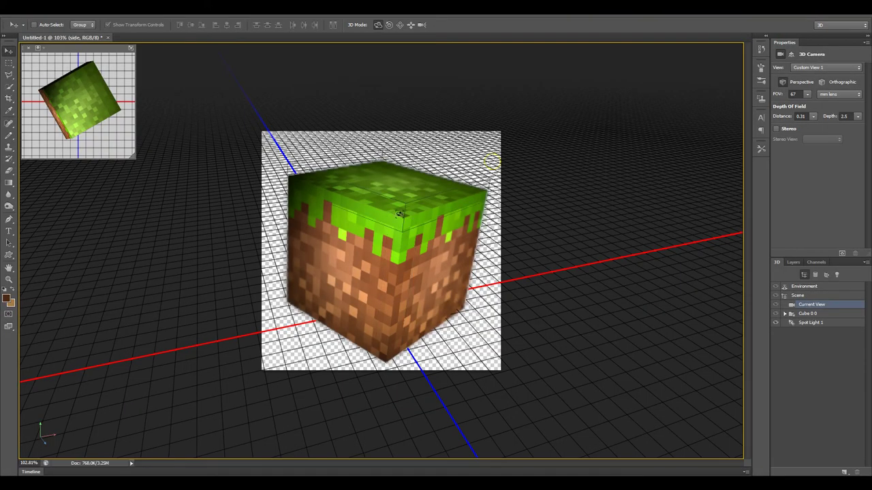
Set the camera's depth of field Depth to 0 and orbit the camera slightly around the cube.
{"action": "left_click_drag", "start_coordinate": [859, 117], "coordinate": [755, 161]}
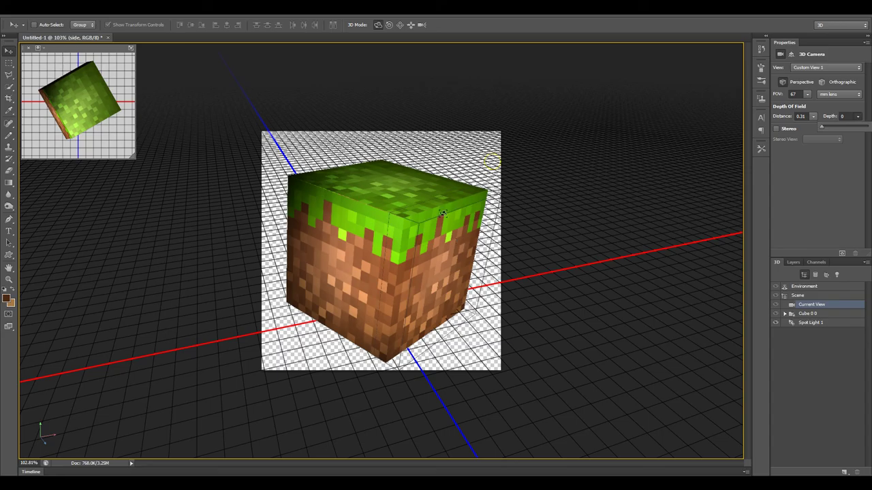
{"action": "left_click_drag", "start_coordinate": [440, 220], "coordinate": [296, 161]}
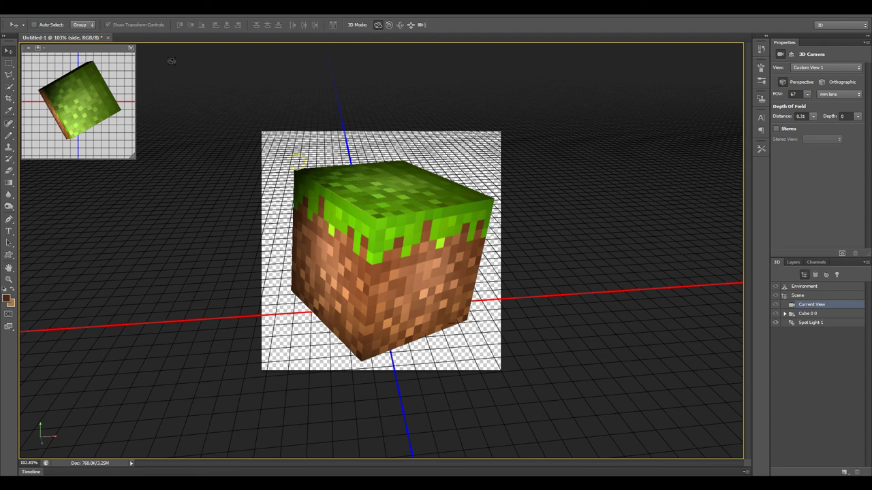
Open terrain.png from the File menu.
{"action": "key", "text": "alt+f"}
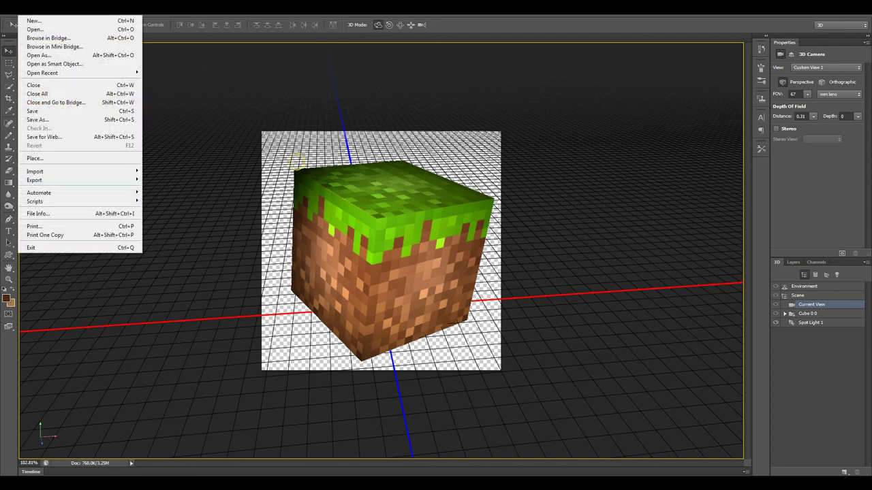
{"action": "left_click", "coordinate": [35, 29]}
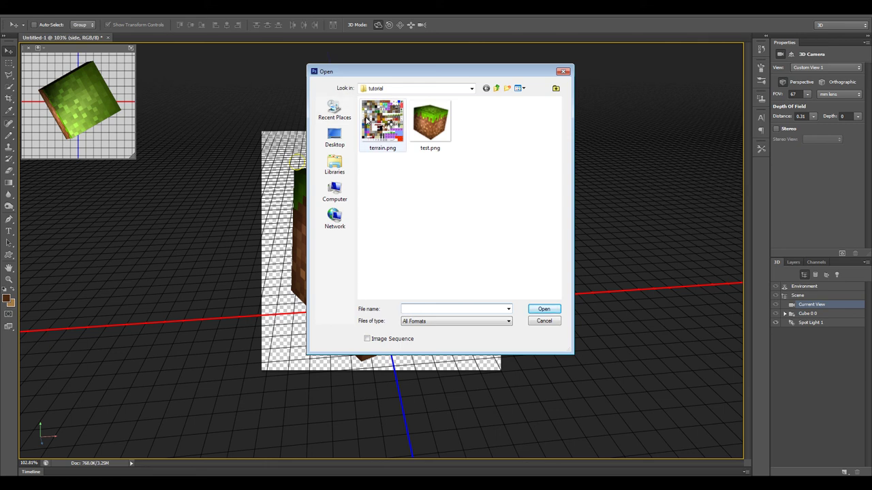
{"action": "double_click", "coordinate": [379, 121]}
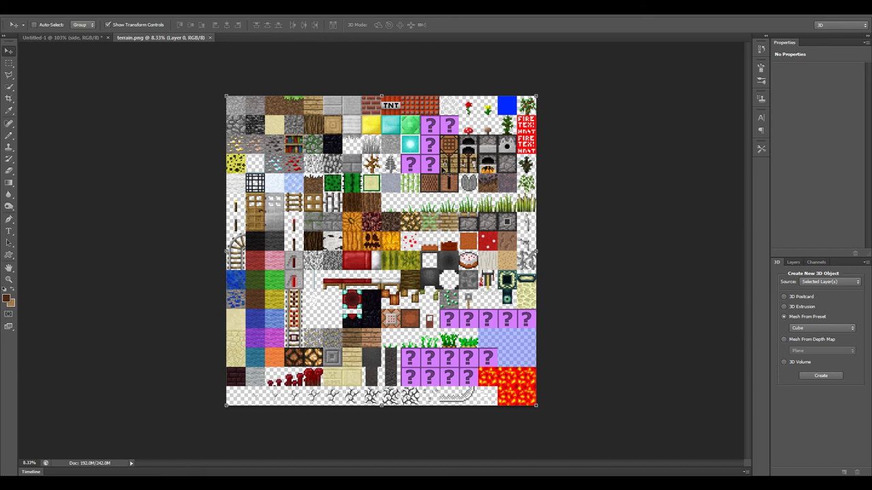
Zoom in on the crafting-table tiles and marquee-select the crafting-table front tile.
{"action": "key", "text": "z"}
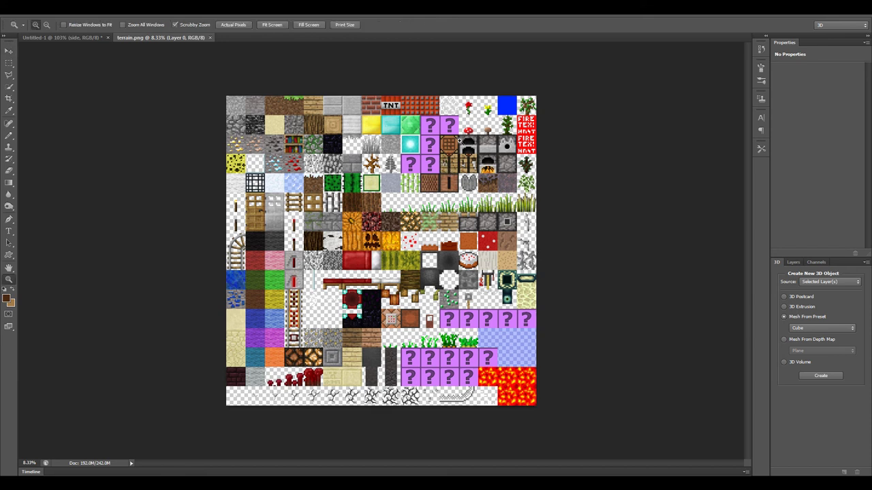
{"action": "left_click_drag", "start_coordinate": [453, 162], "coordinate": [541, 242]}
{"action": "scroll", "coordinate": [540, 242], "scroll_direction": "up", "scroll_amount": 5}
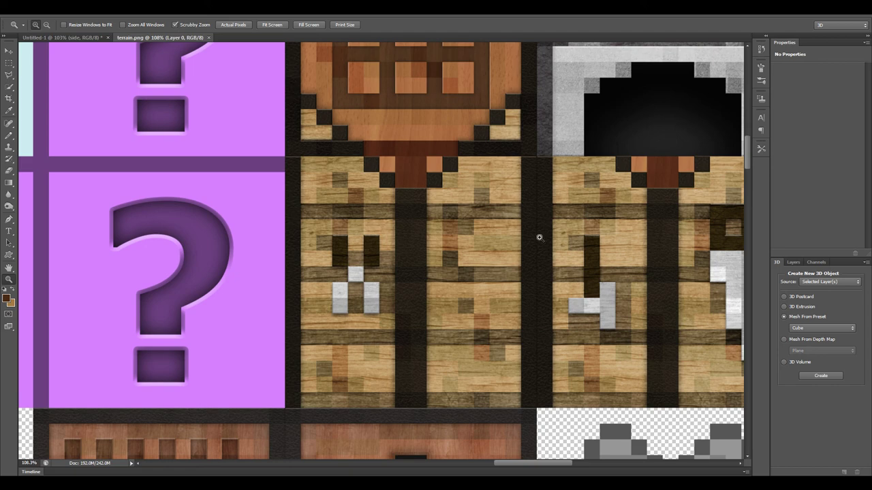
{"action": "left_click_drag", "start_coordinate": [293, 170], "coordinate": [356, 211]}
{"action": "left_click_drag", "start_coordinate": [274, 140], "coordinate": [292, 152]}
{"action": "key", "text": "m"}
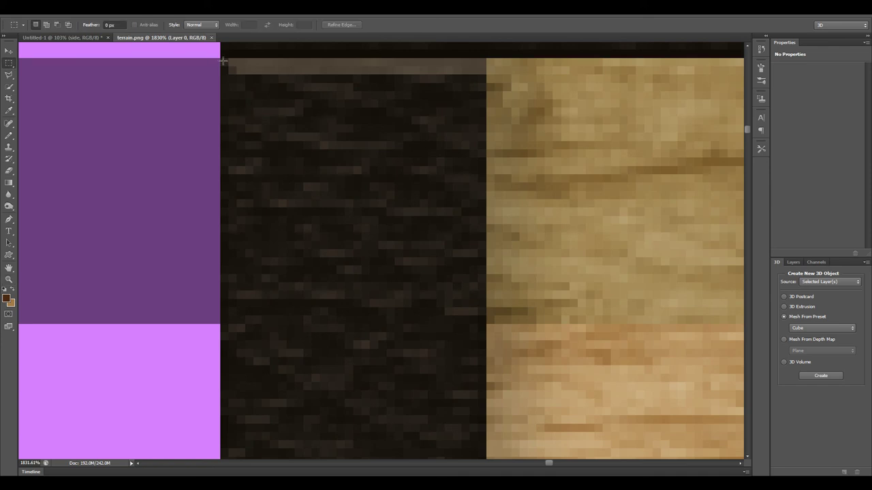
{"action": "left_click_drag", "start_coordinate": [223, 60], "coordinate": [828, 469]}
{"action": "scroll", "coordinate": [424, 327], "scroll_direction": "down", "scroll_amount": 5}
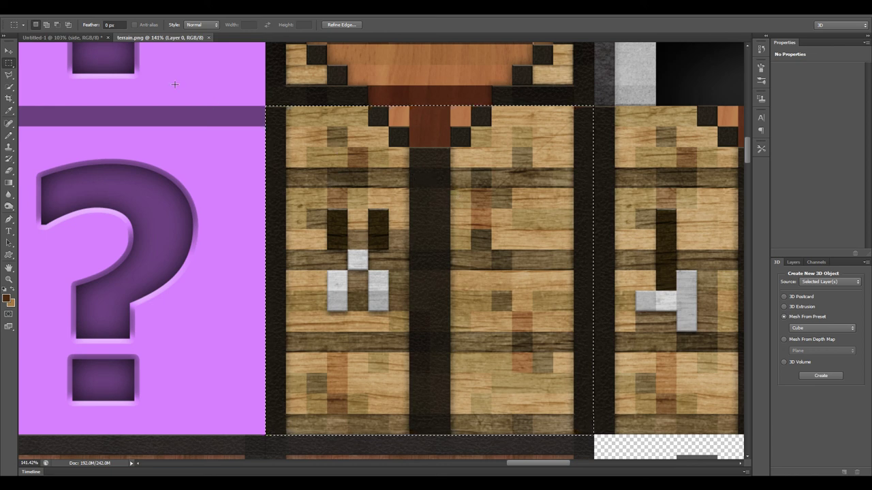
Create a new transparent 512×515 px document from the clipboard preset and paste the crafting-table tile.
{"action": "left_click", "coordinate": [69, 38]}
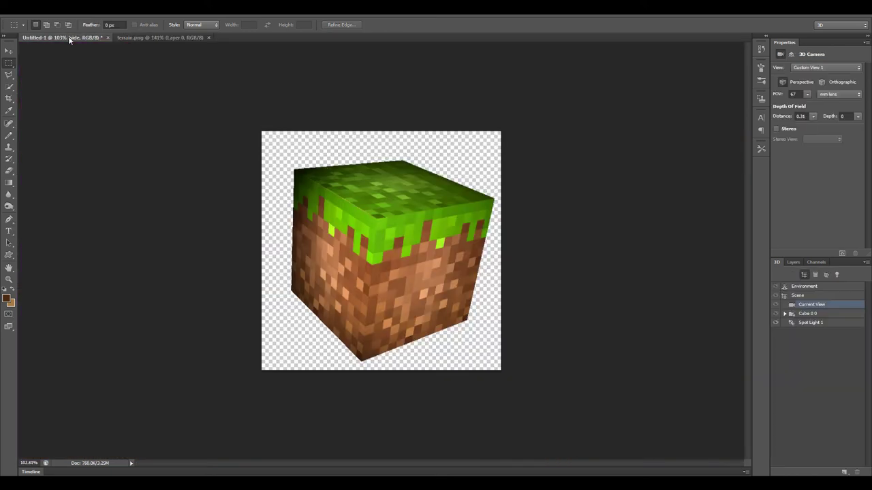
{"action": "left_click", "coordinate": [794, 262]}
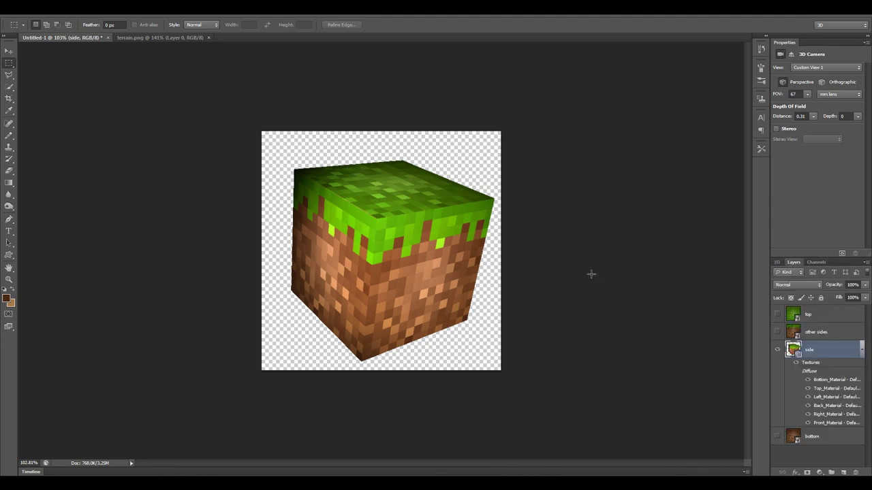
{"action": "key", "text": "ctrl+n"}
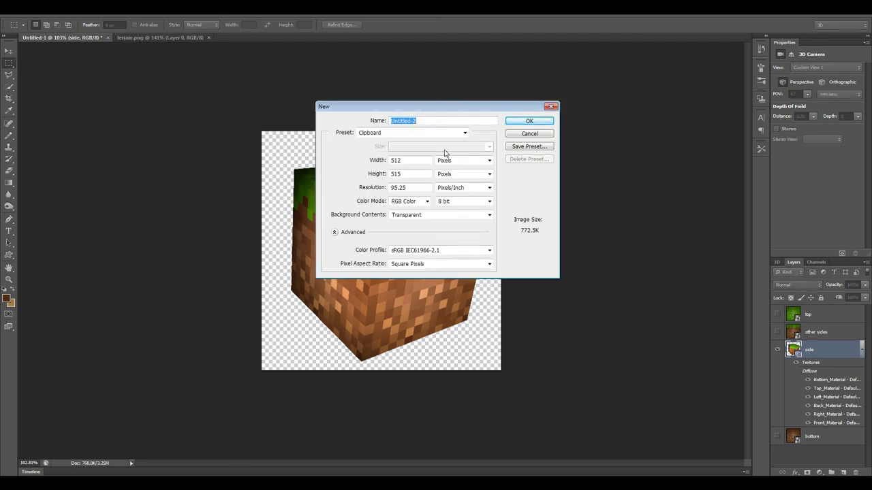
{"action": "left_click", "coordinate": [530, 122]}
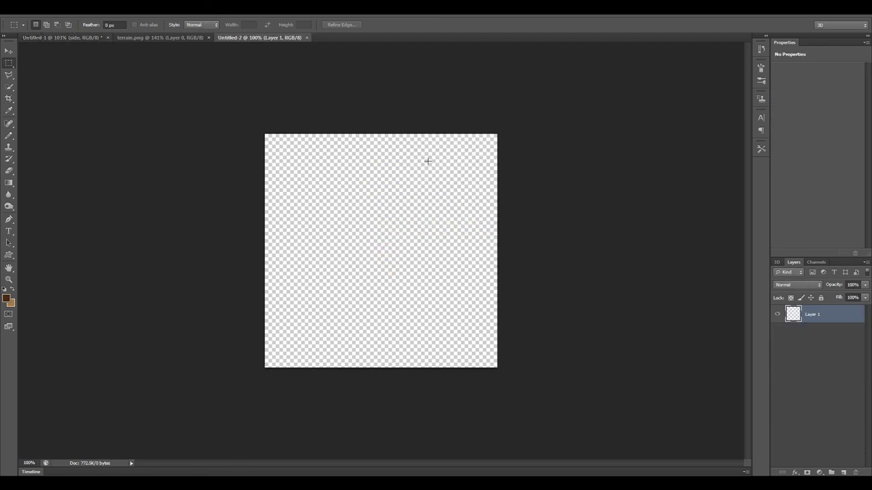
{"action": "key", "text": "ctrl+v"}
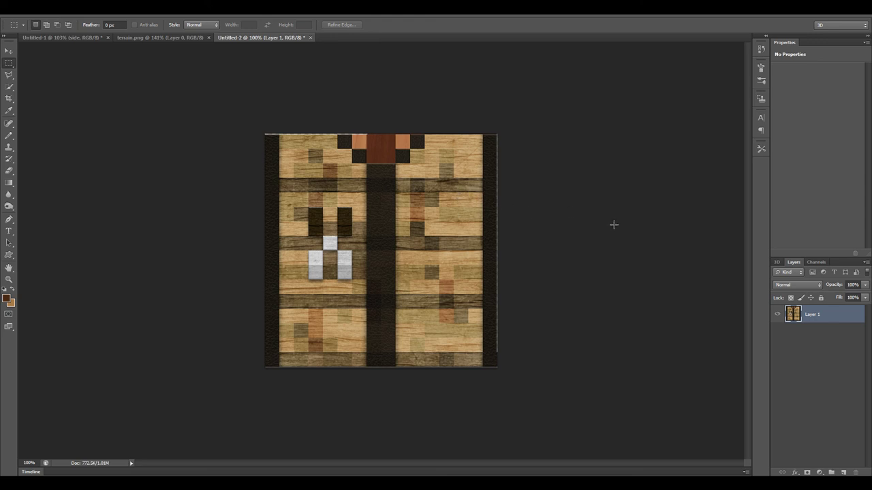
{"action": "left_click", "coordinate": [779, 262]}
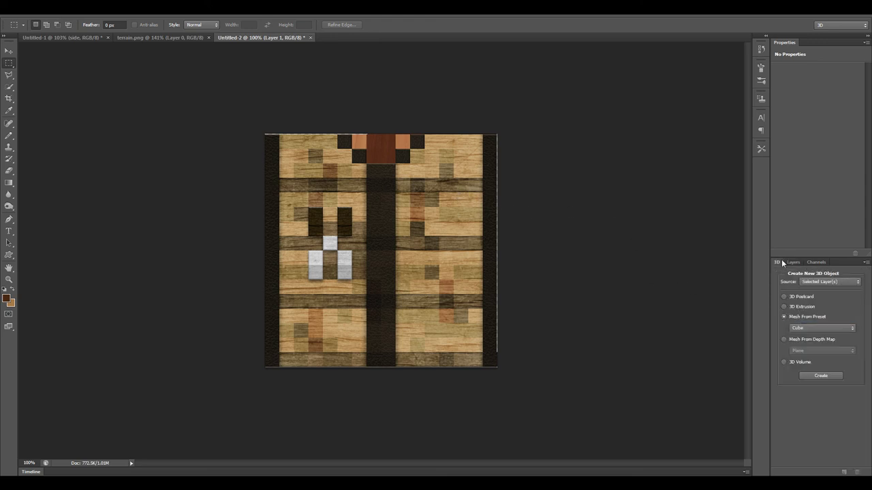
Make a Cube mesh preset from the crafting-table layer and orbit to an angled view.
{"action": "left_click", "coordinate": [817, 377]}
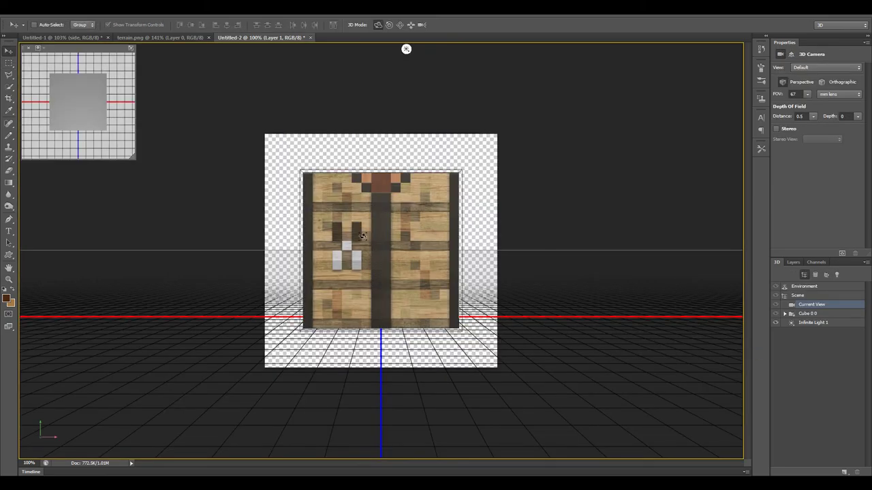
{"action": "left_click_drag", "start_coordinate": [406, 48], "coordinate": [653, 48]}
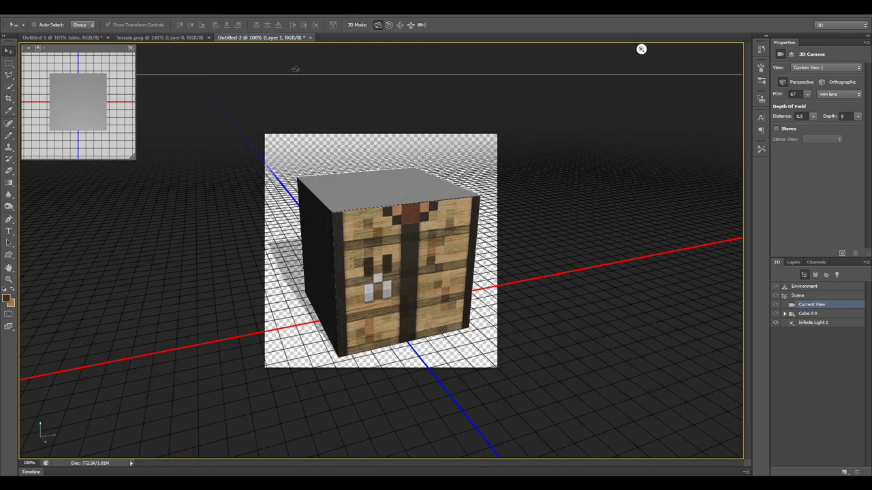
{"action": "left_click", "coordinate": [77, 37]}
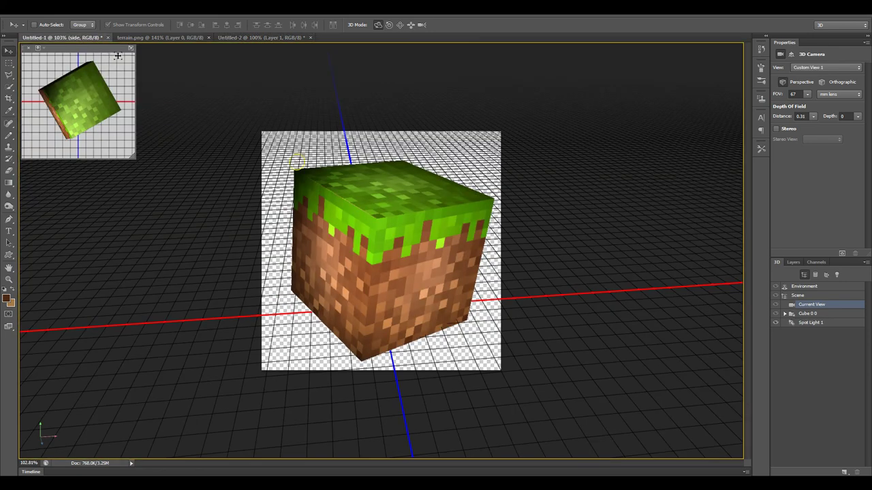
Zoom out on the terrain.png atlas to see all tiles, then return to the crafting-table cube.
{"action": "left_click", "coordinate": [155, 38]}
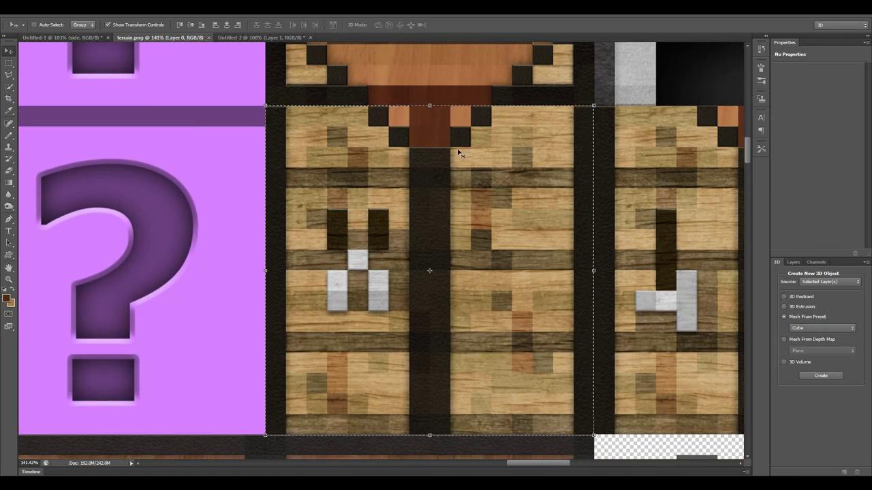
{"action": "key", "text": "z"}
{"action": "left_click_drag", "start_coordinate": [436, 195], "coordinate": [378, 176]}
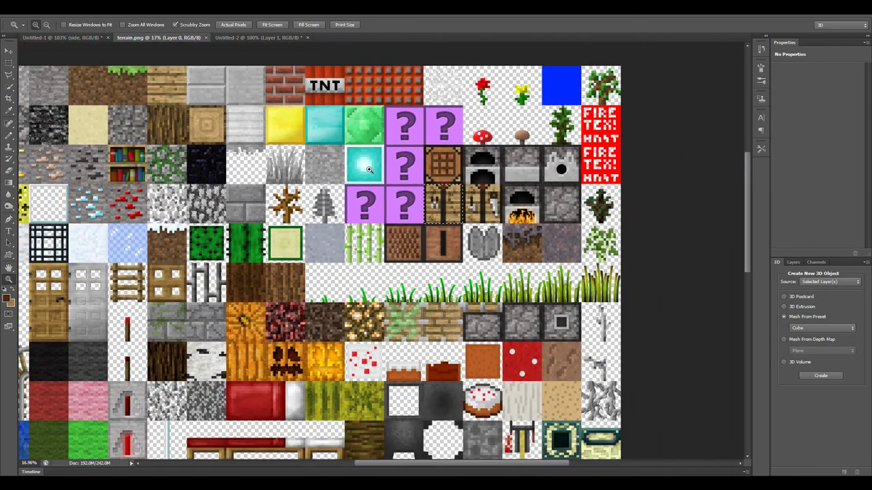
{"action": "key", "text": "m"}
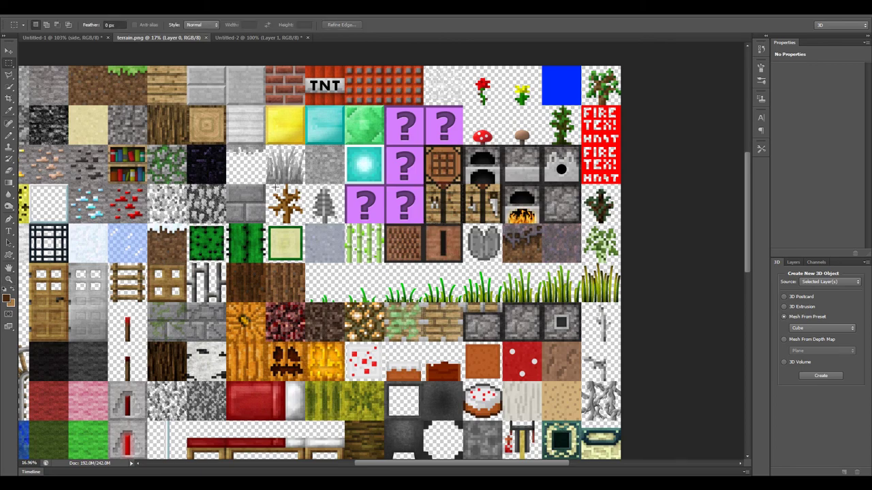
{"action": "key", "text": "z"}
{"action": "mouse_move", "coordinate": [285, 192]}
{"action": "left_mouse_down"}
{"action": "mouse_move", "coordinate": [259, 194]}
{"action": "mouse_move", "coordinate": [353, 196]}
{"action": "mouse_move", "coordinate": [368, 208]}
{"action": "mouse_move", "coordinate": [344, 206]}
{"action": "mouse_move", "coordinate": [380, 226]}
{"action": "mouse_move", "coordinate": [368, 225]}
{"action": "mouse_move", "coordinate": [395, 224]}
{"action": "mouse_move", "coordinate": [369, 226]}
{"action": "mouse_move", "coordinate": [291, 205]}
{"action": "left_mouse_up"}
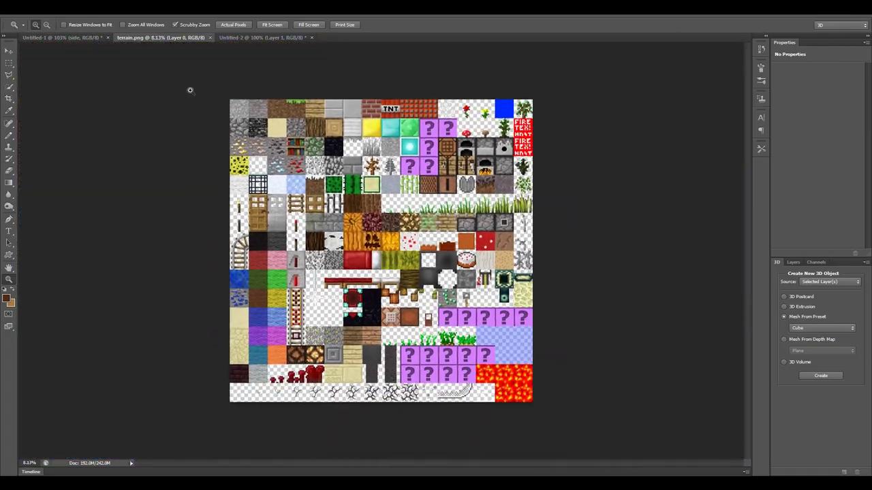
{"action": "left_click", "coordinate": [269, 37]}
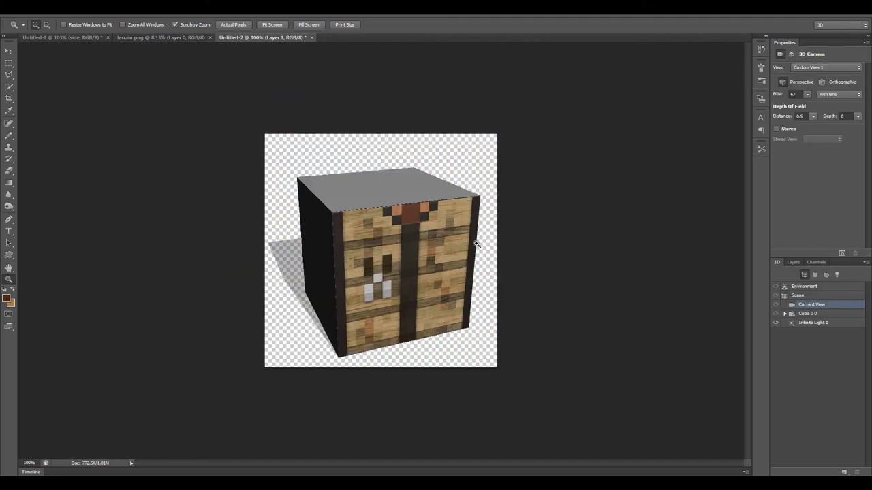